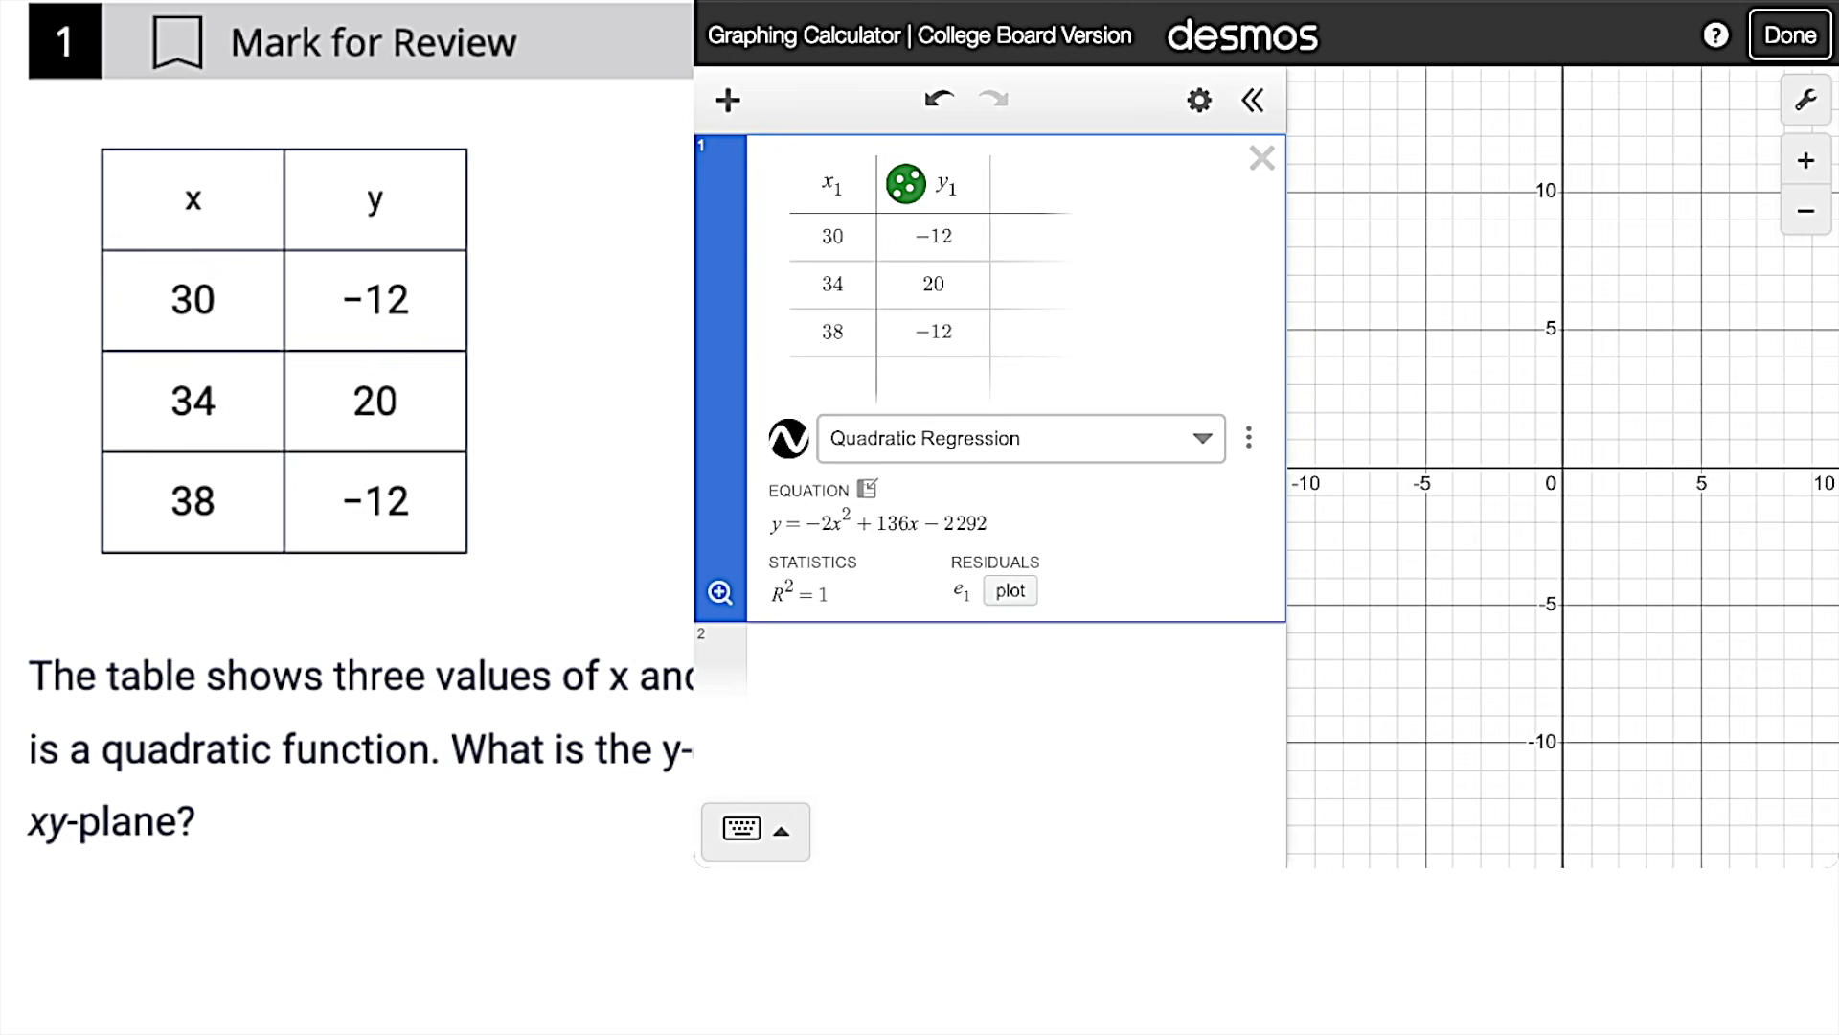
Step: Highlight the constant term of the quadratic regression equation and evaluate -2292-9 in a new expression line
{"action": "double_click", "coordinate": [963, 523]}
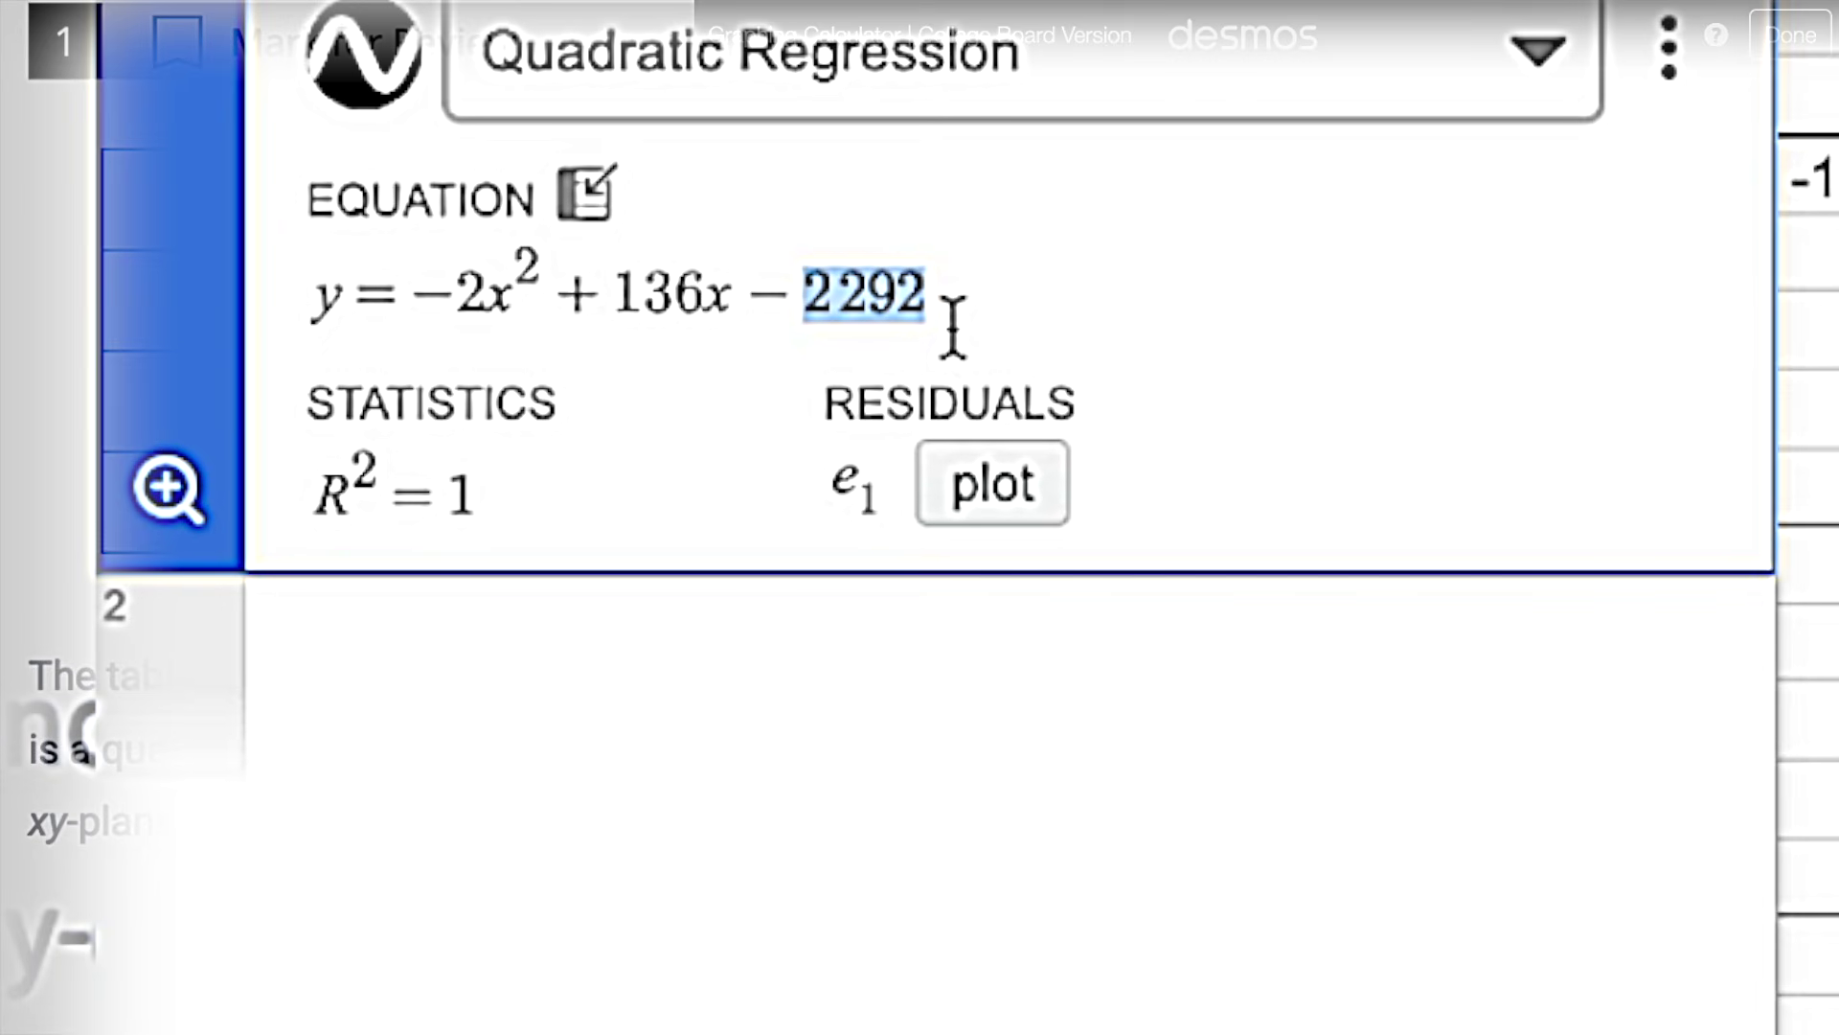
{"action": "triple_click", "coordinate": [916, 321]}
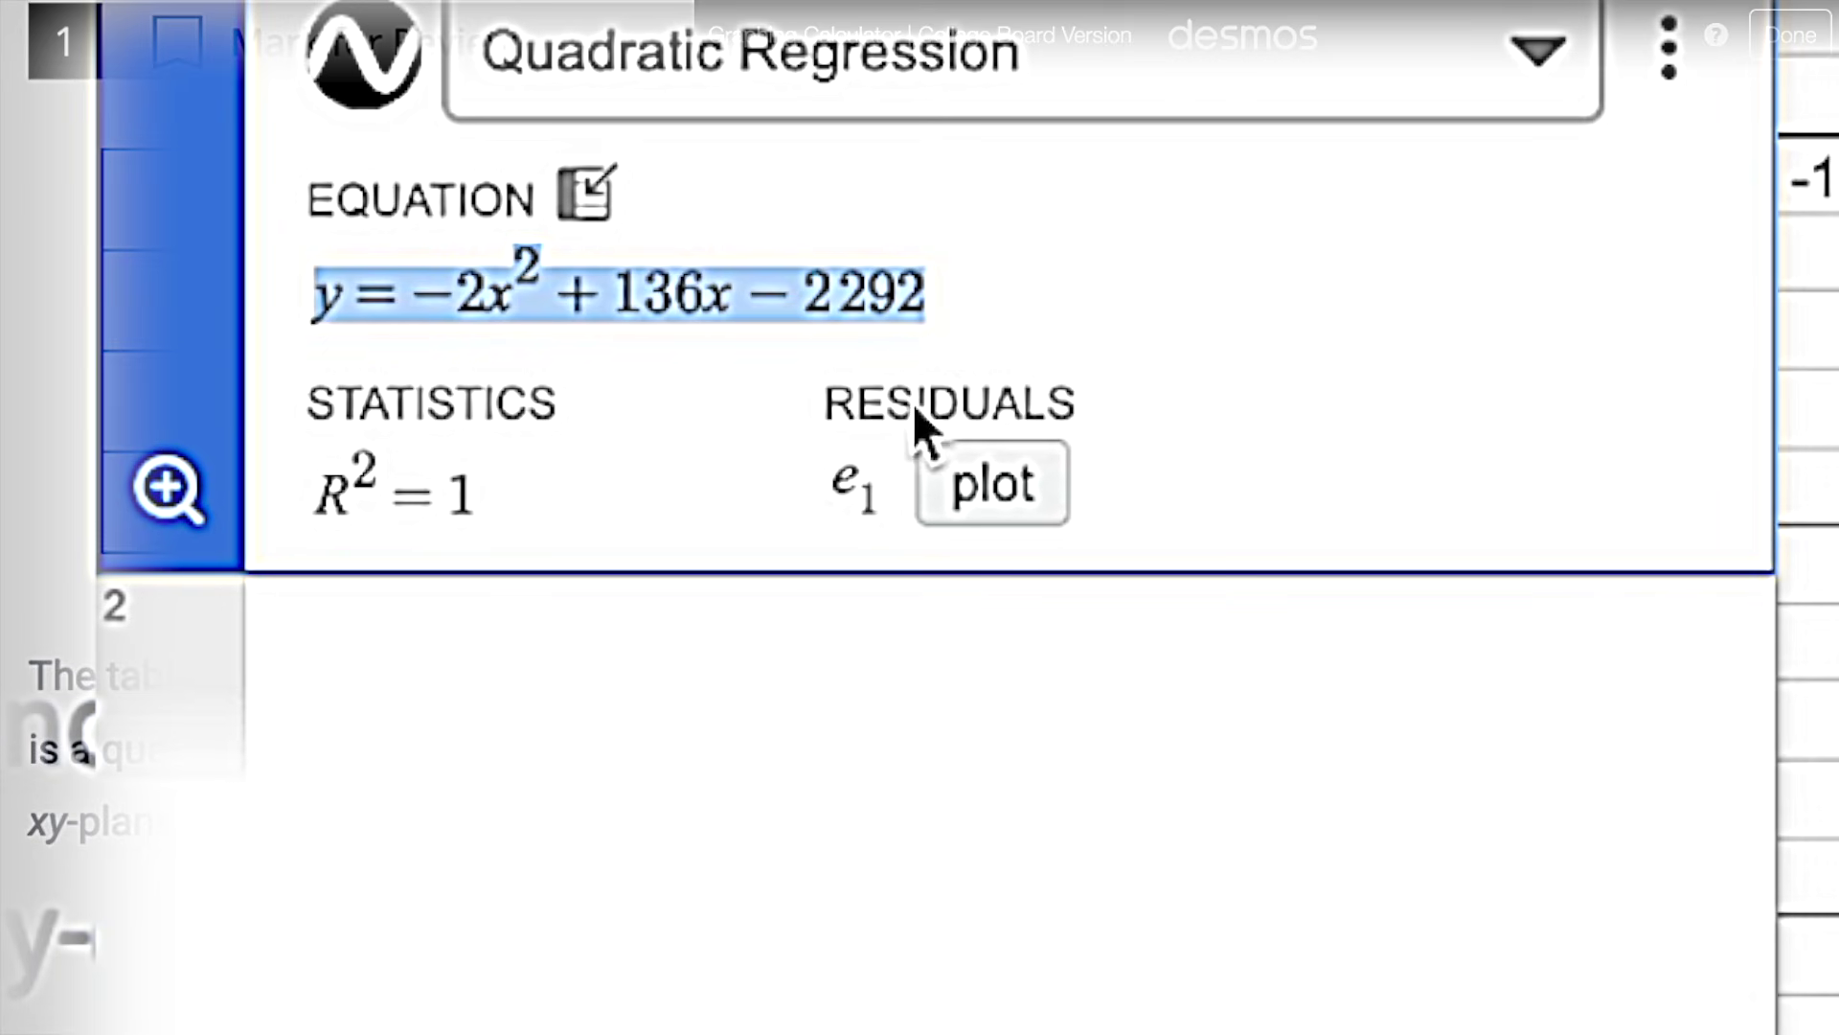
{"action": "left_click", "coordinate": [920, 293]}
{"action": "triple_click", "coordinate": [928, 299]}
{"action": "left_click", "coordinate": [831, 292]}
{"action": "left_click", "coordinate": [774, 688]}
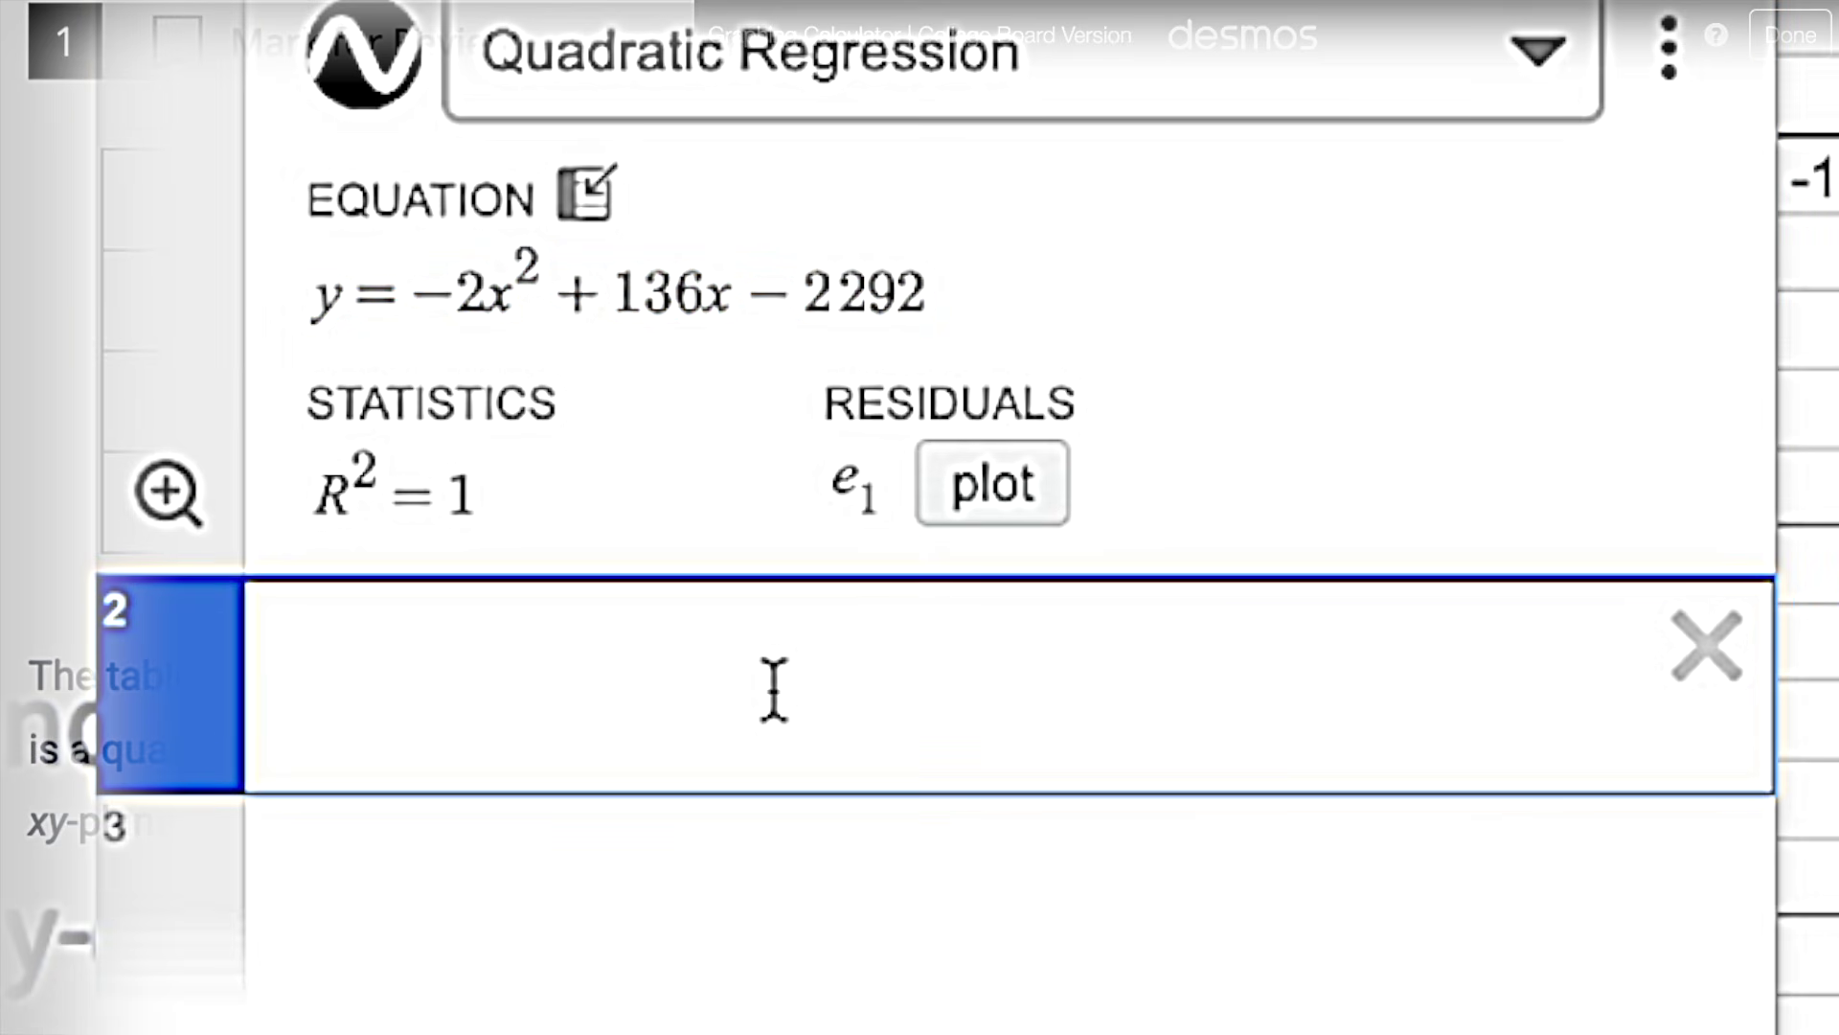
{"action": "type", "text": "-"}
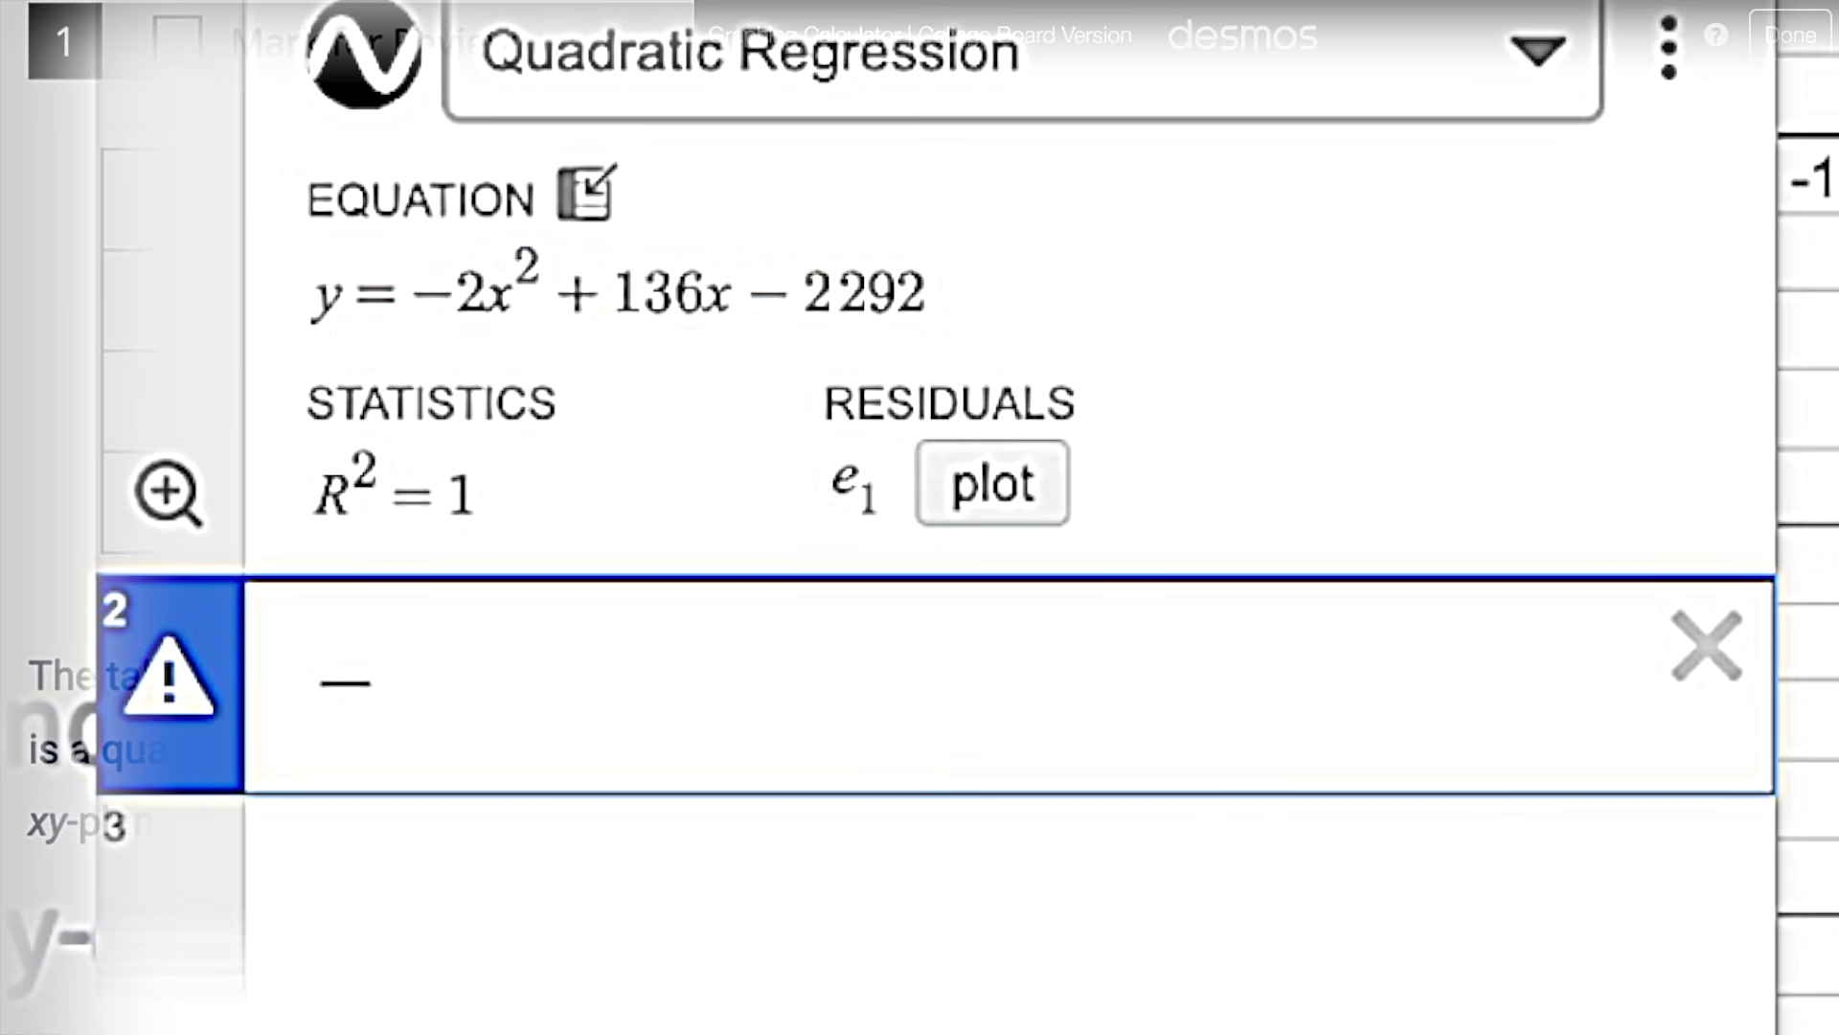
{"action": "type", "text": "2292-9"}
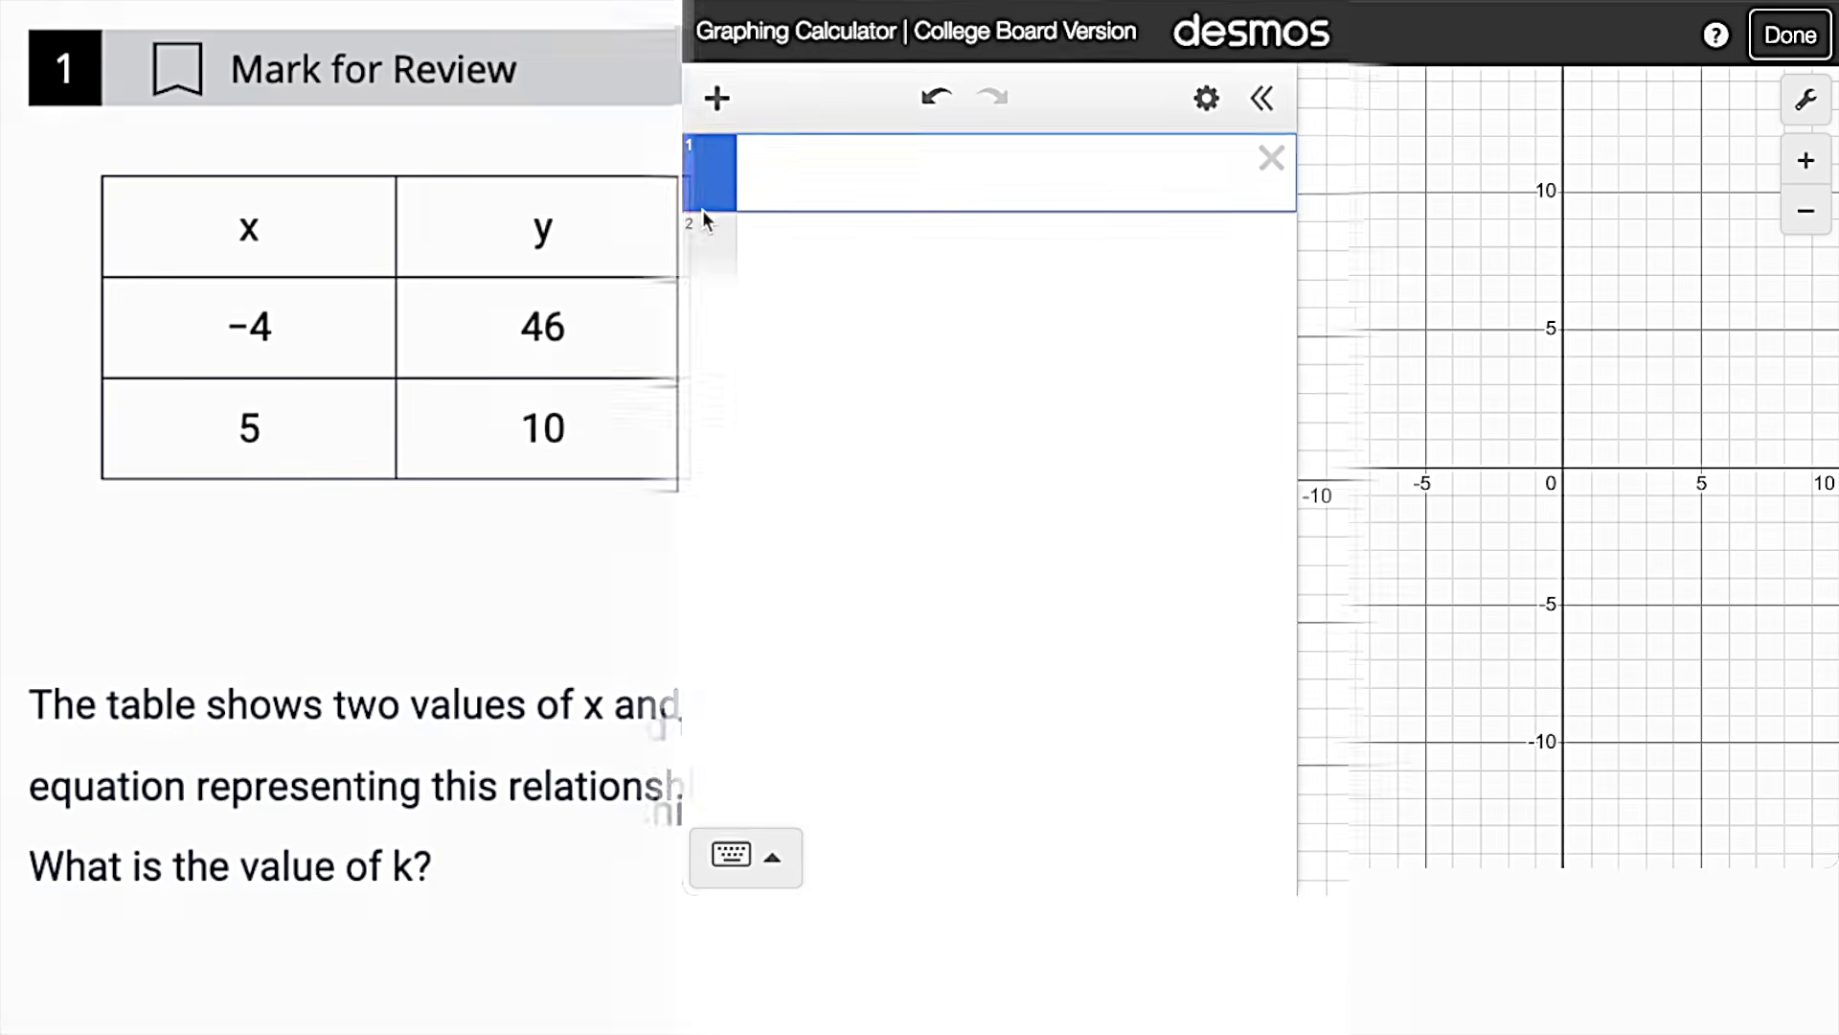
Step: Create a table with the points (-4, 46) and (5, 10) and fit a linear regression to it
{"action": "type", "text": "table"}
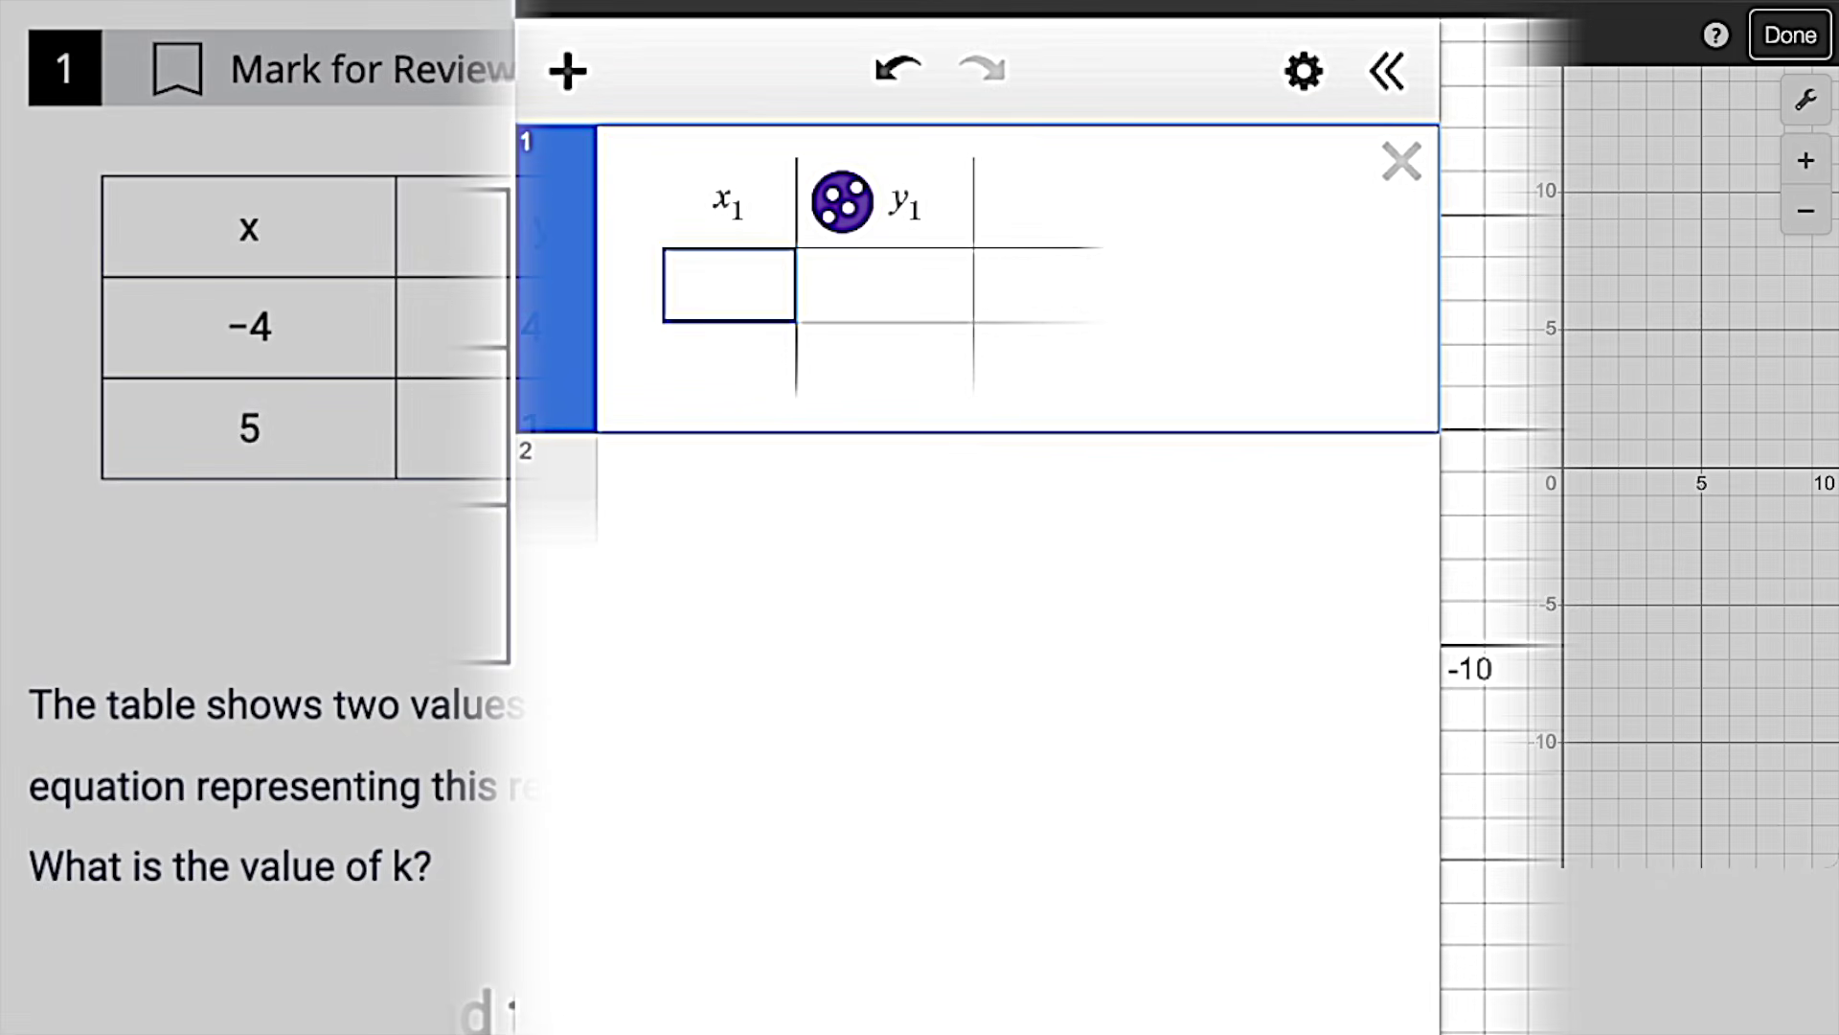
{"action": "type", "text": "-4\t46\t5\t10"}
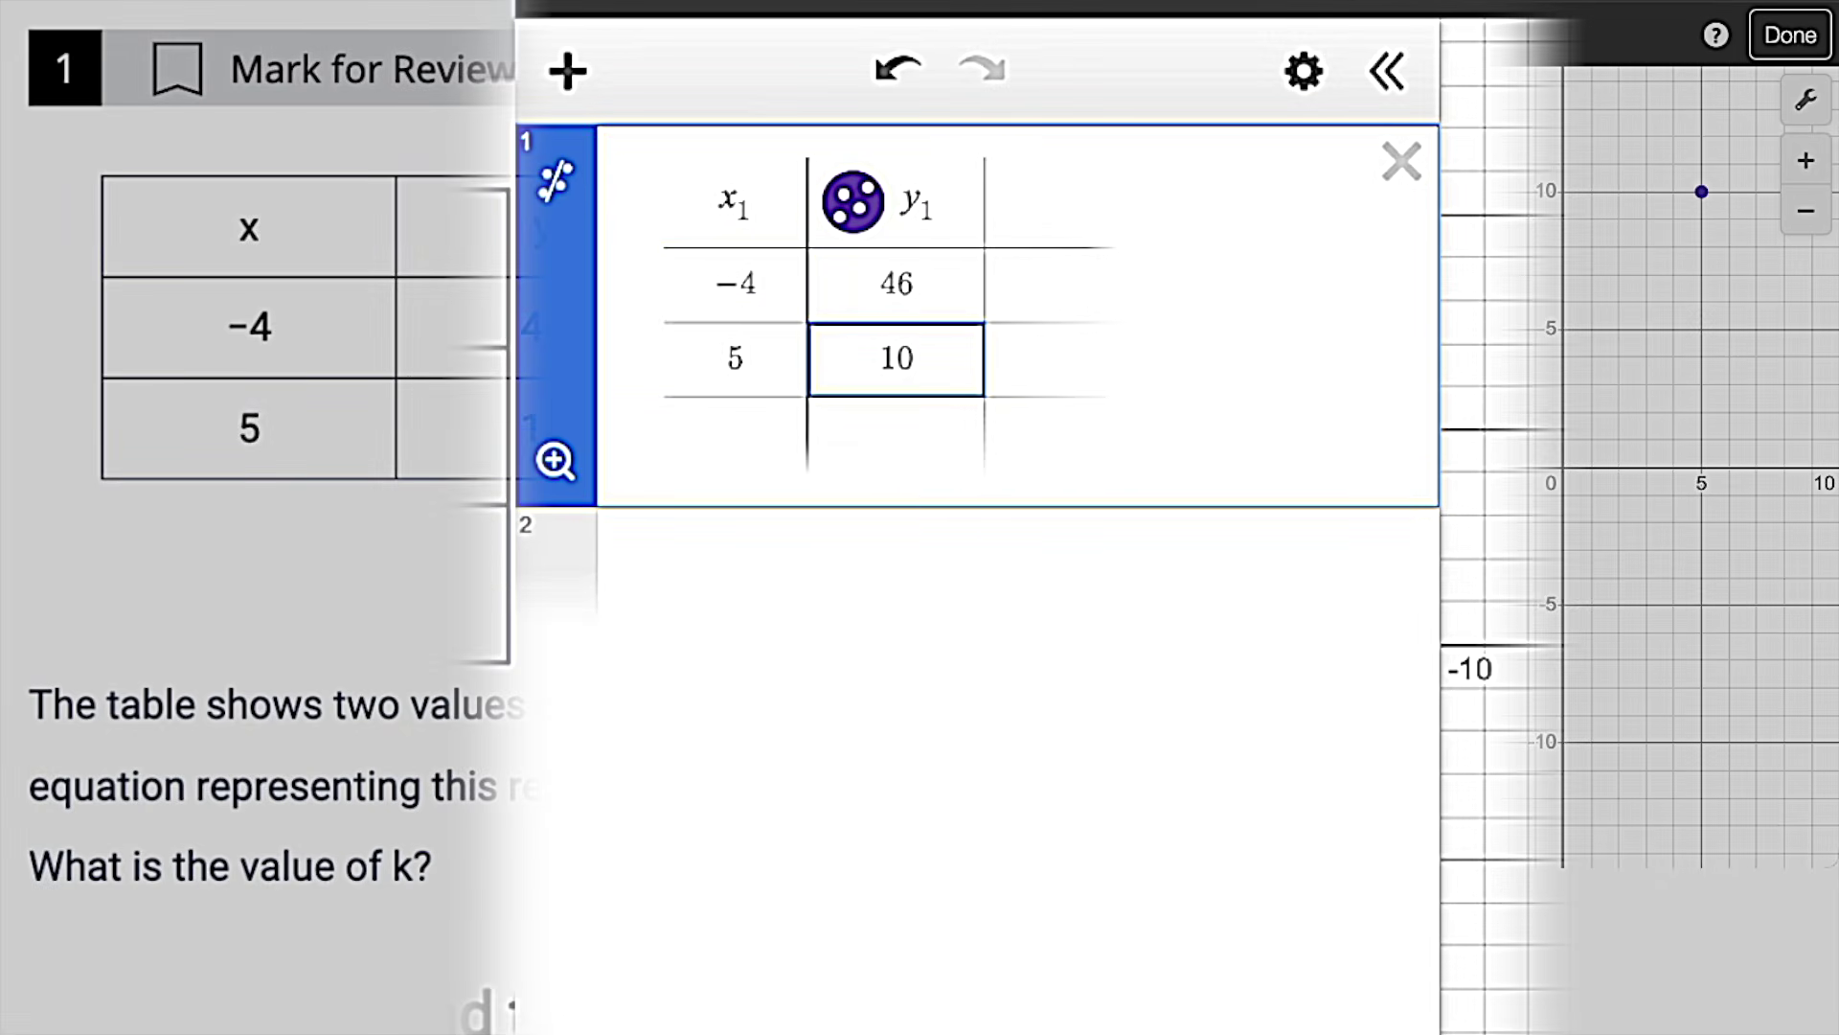
{"action": "left_click", "coordinate": [537, 163]}
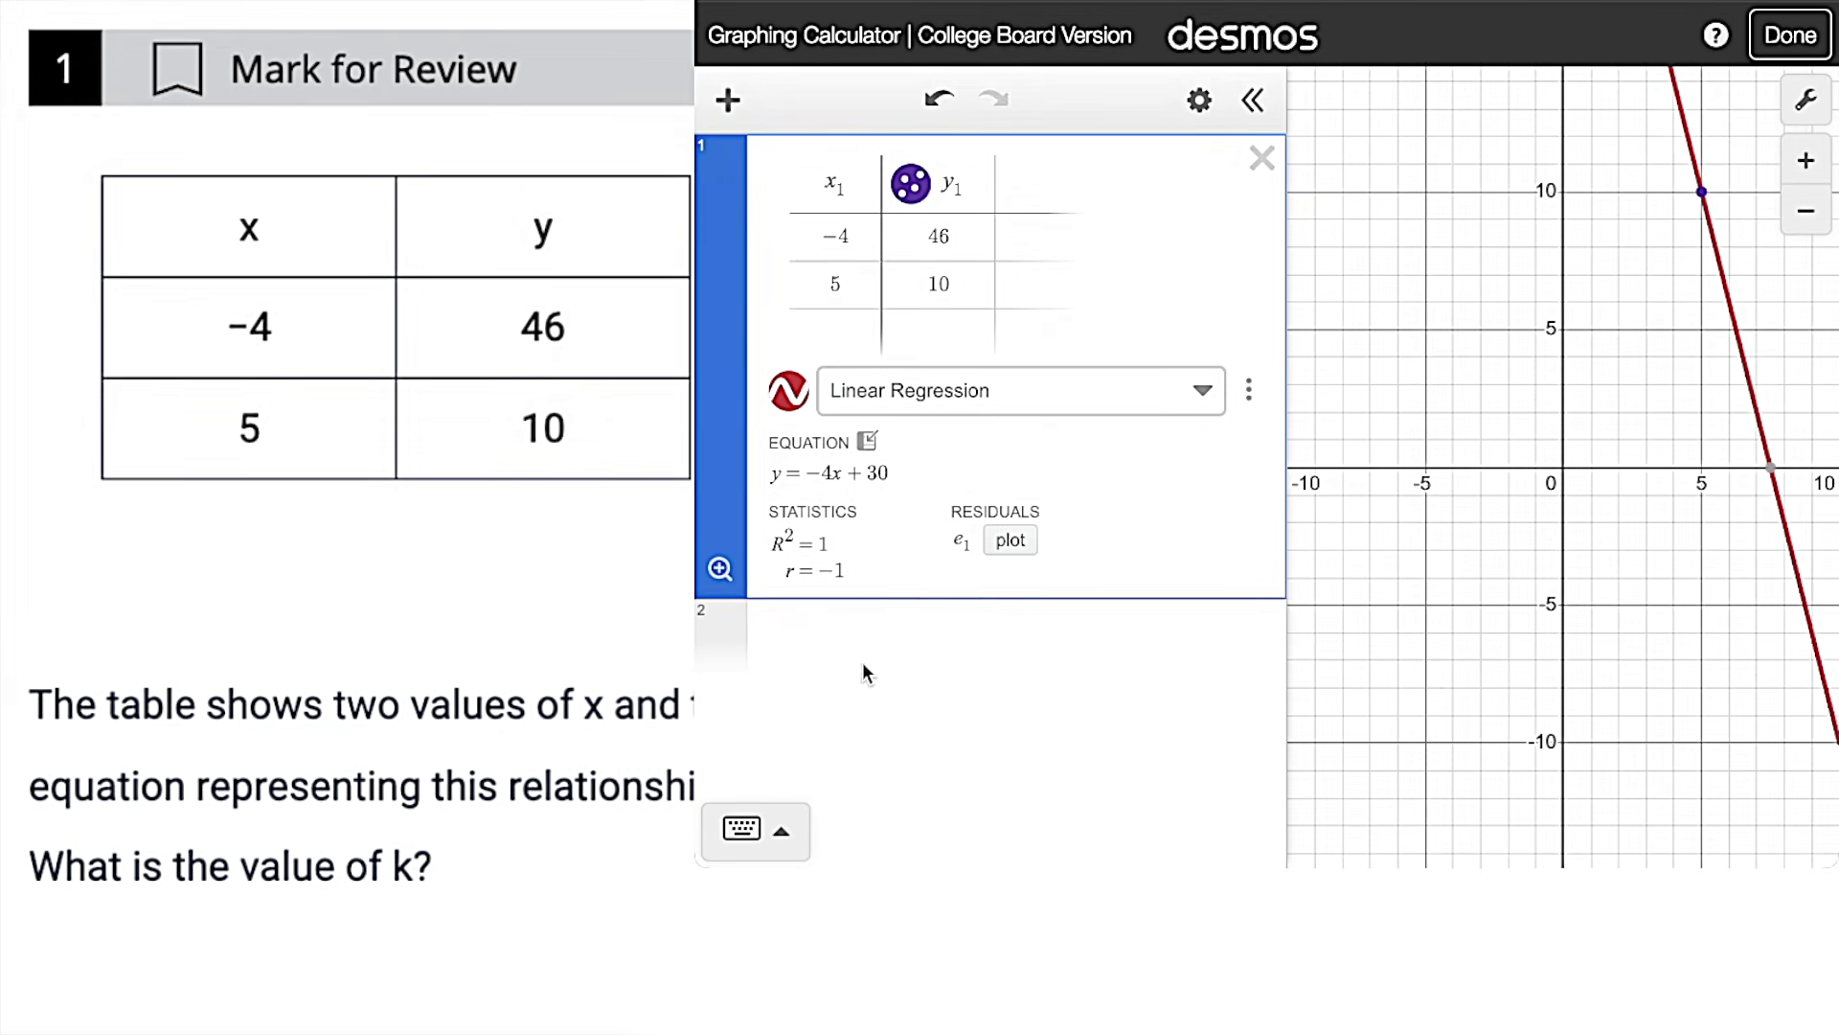
Step: Graph x=3/8 below the linear regression and select the point where it intersects the regression line
{"action": "left_click", "coordinate": [862, 668]}
{"action": "type", "text": "x="}
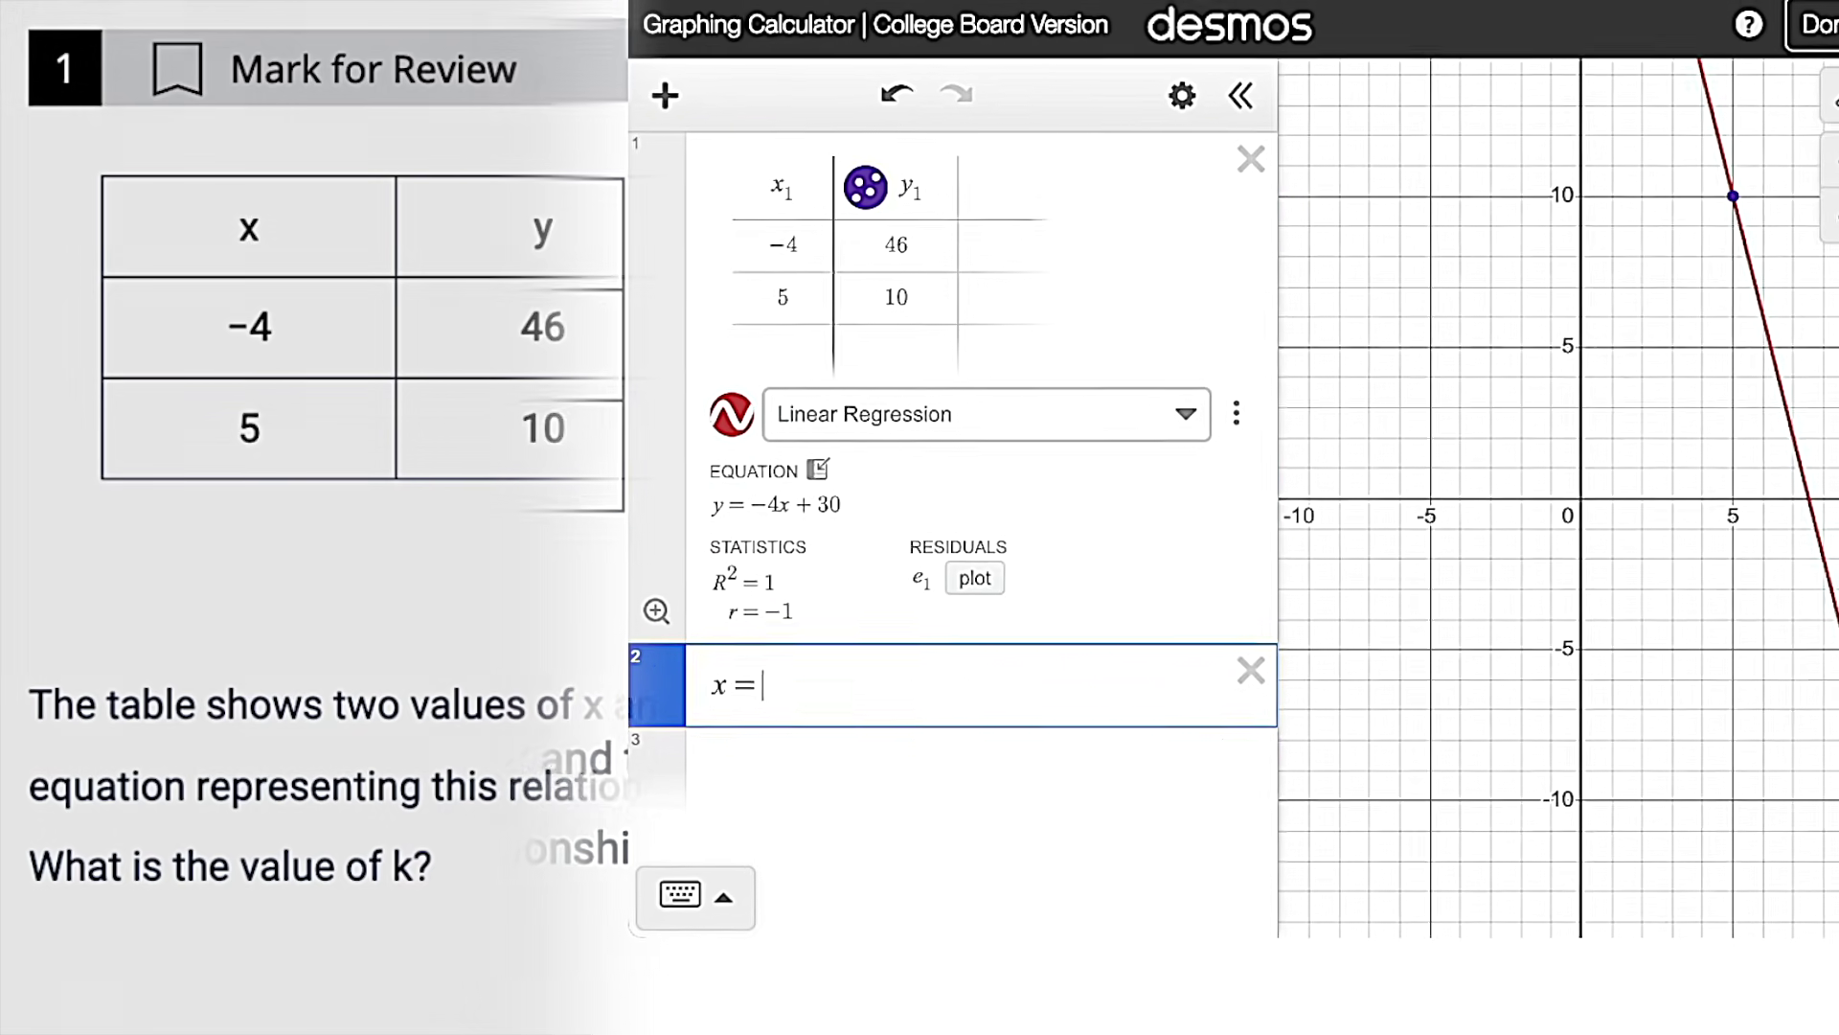
{"action": "type", "text": "3/8"}
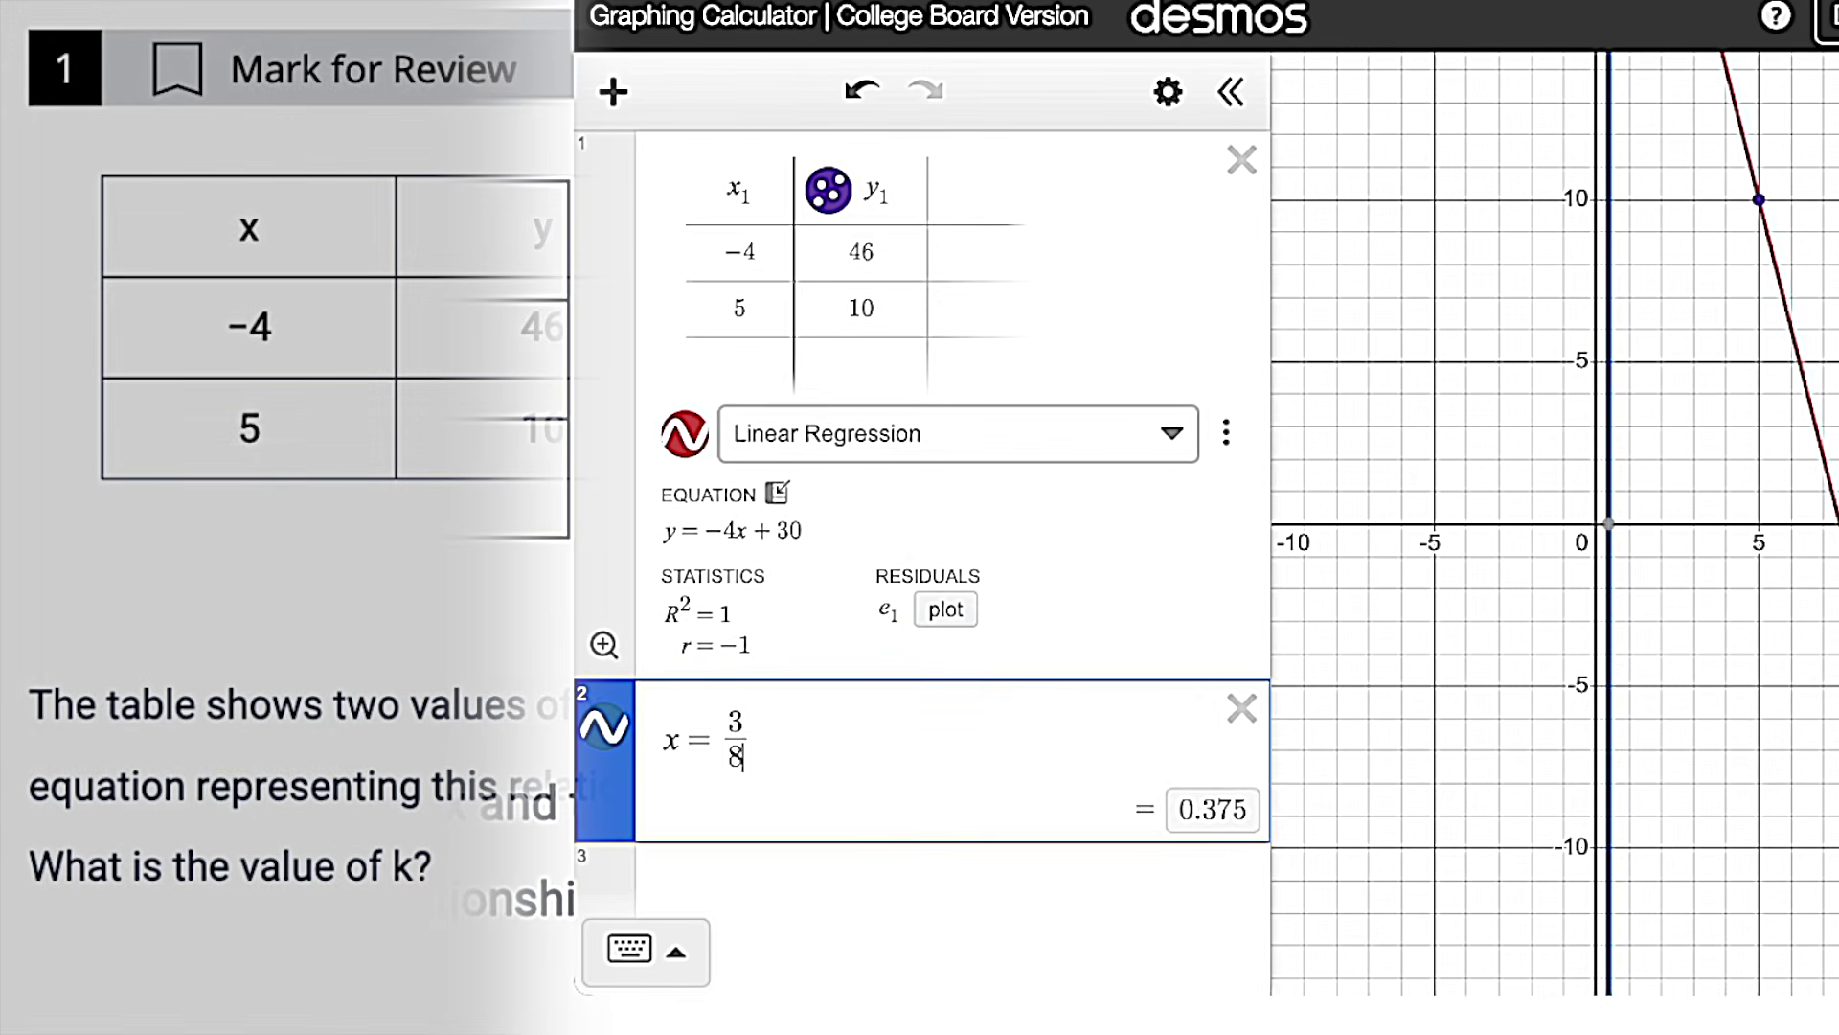
{"action": "left_click_drag", "start_coordinate": [1647, 329], "coordinate": [1652, 736]}
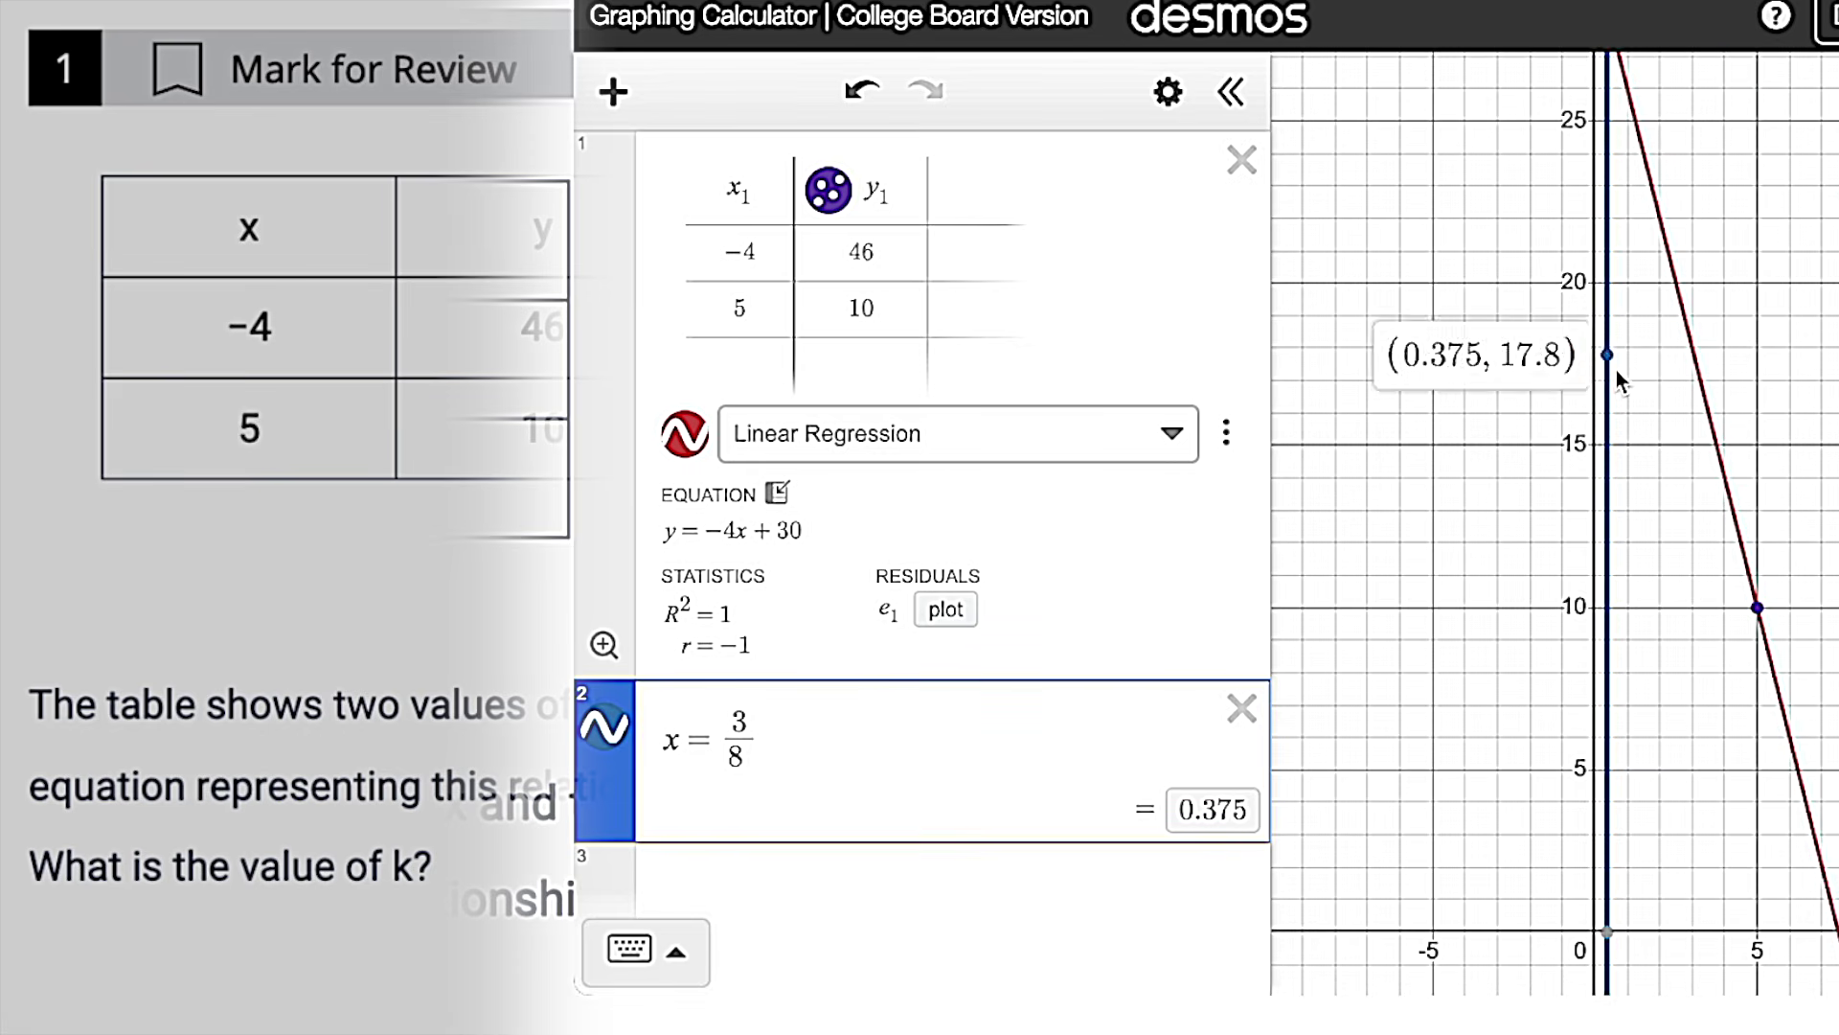
{"action": "left_click_drag", "start_coordinate": [1691, 372], "coordinate": [1679, 669]}
{"action": "left_click", "coordinate": [1593, 316]}
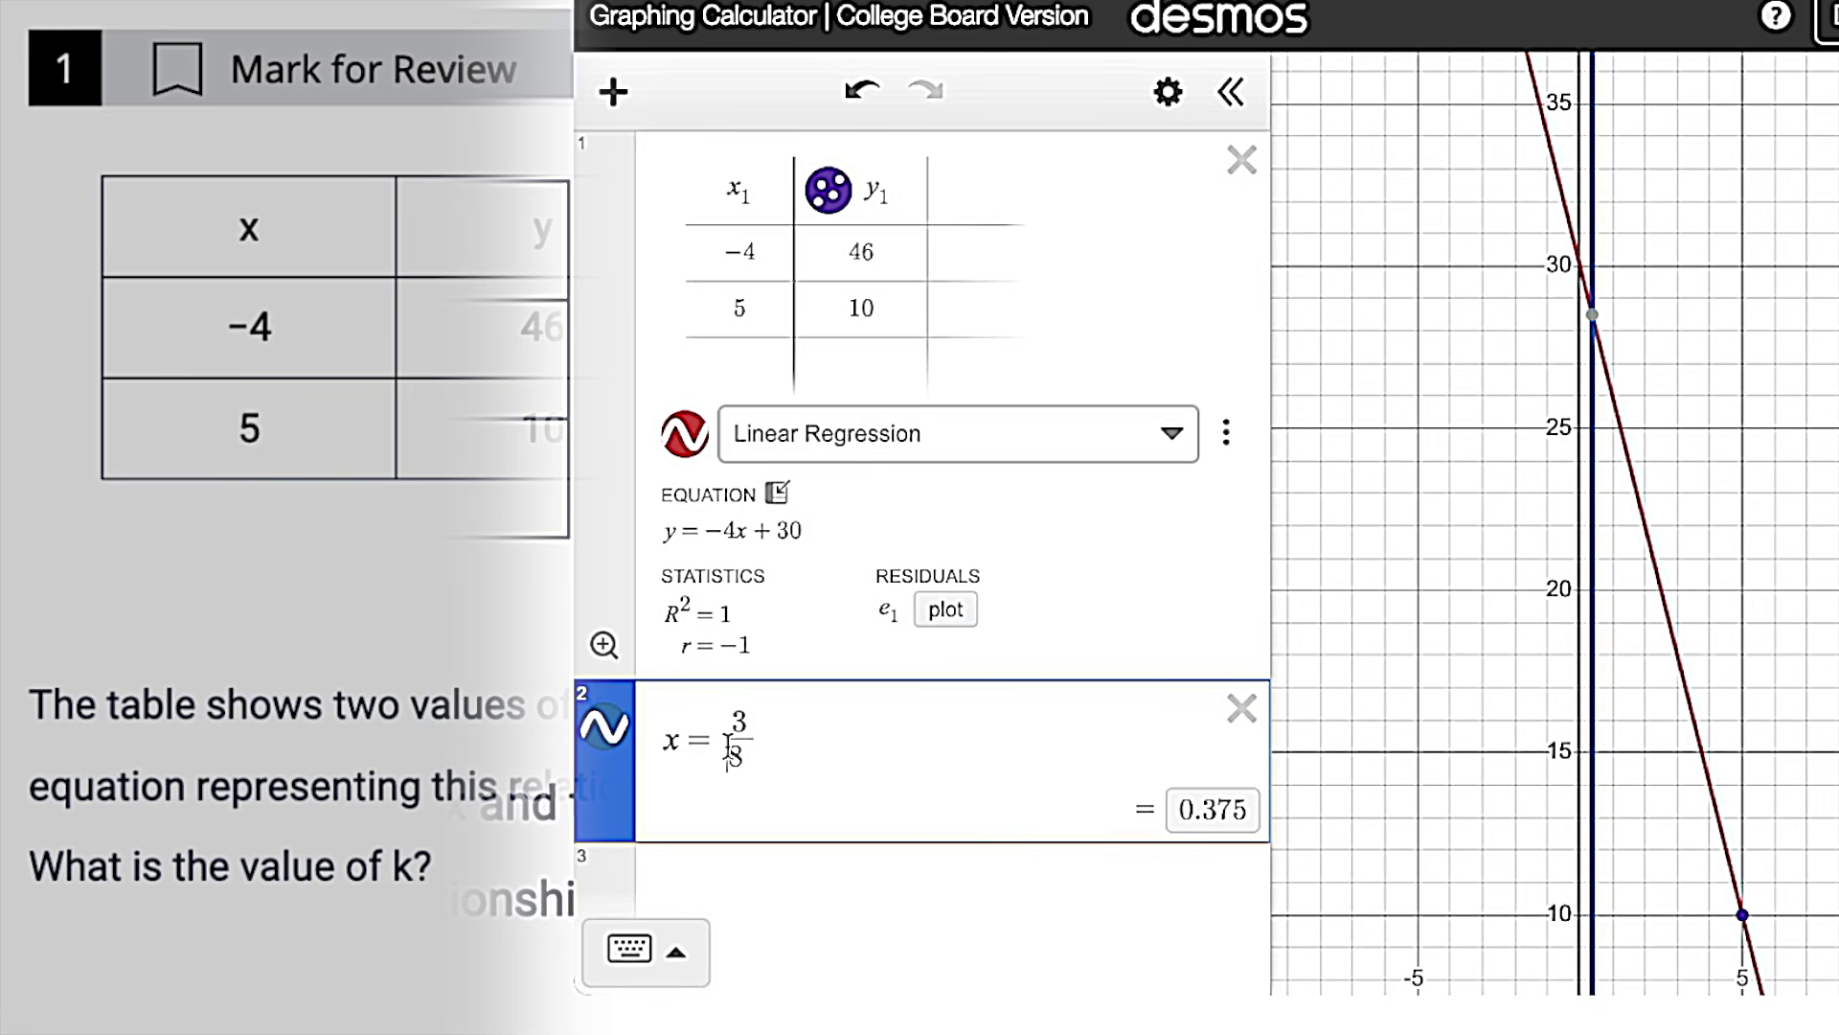
Step: Replace the x=3/8 expression with the regression k~-4(3/8)+30 to solve for k
{"action": "double_click", "coordinate": [671, 743]}
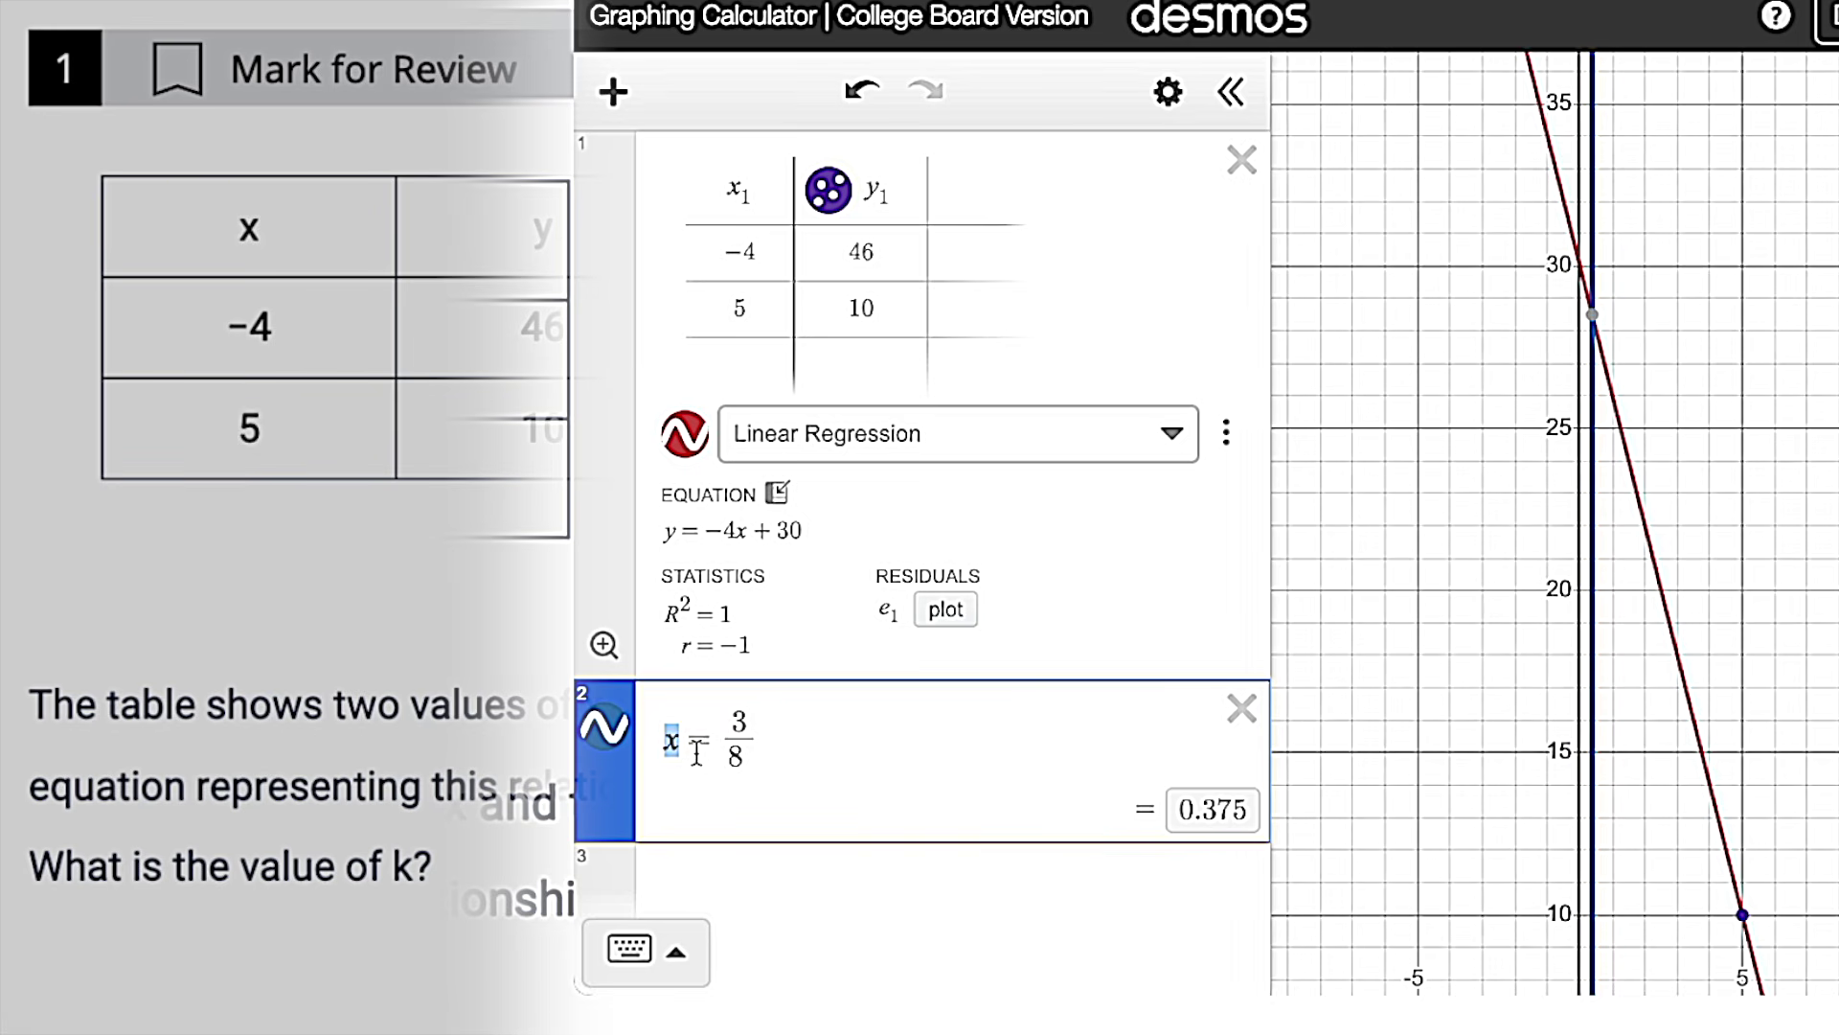
{"action": "key", "text": "ctrl+a"}
{"action": "type", "text": "k"}
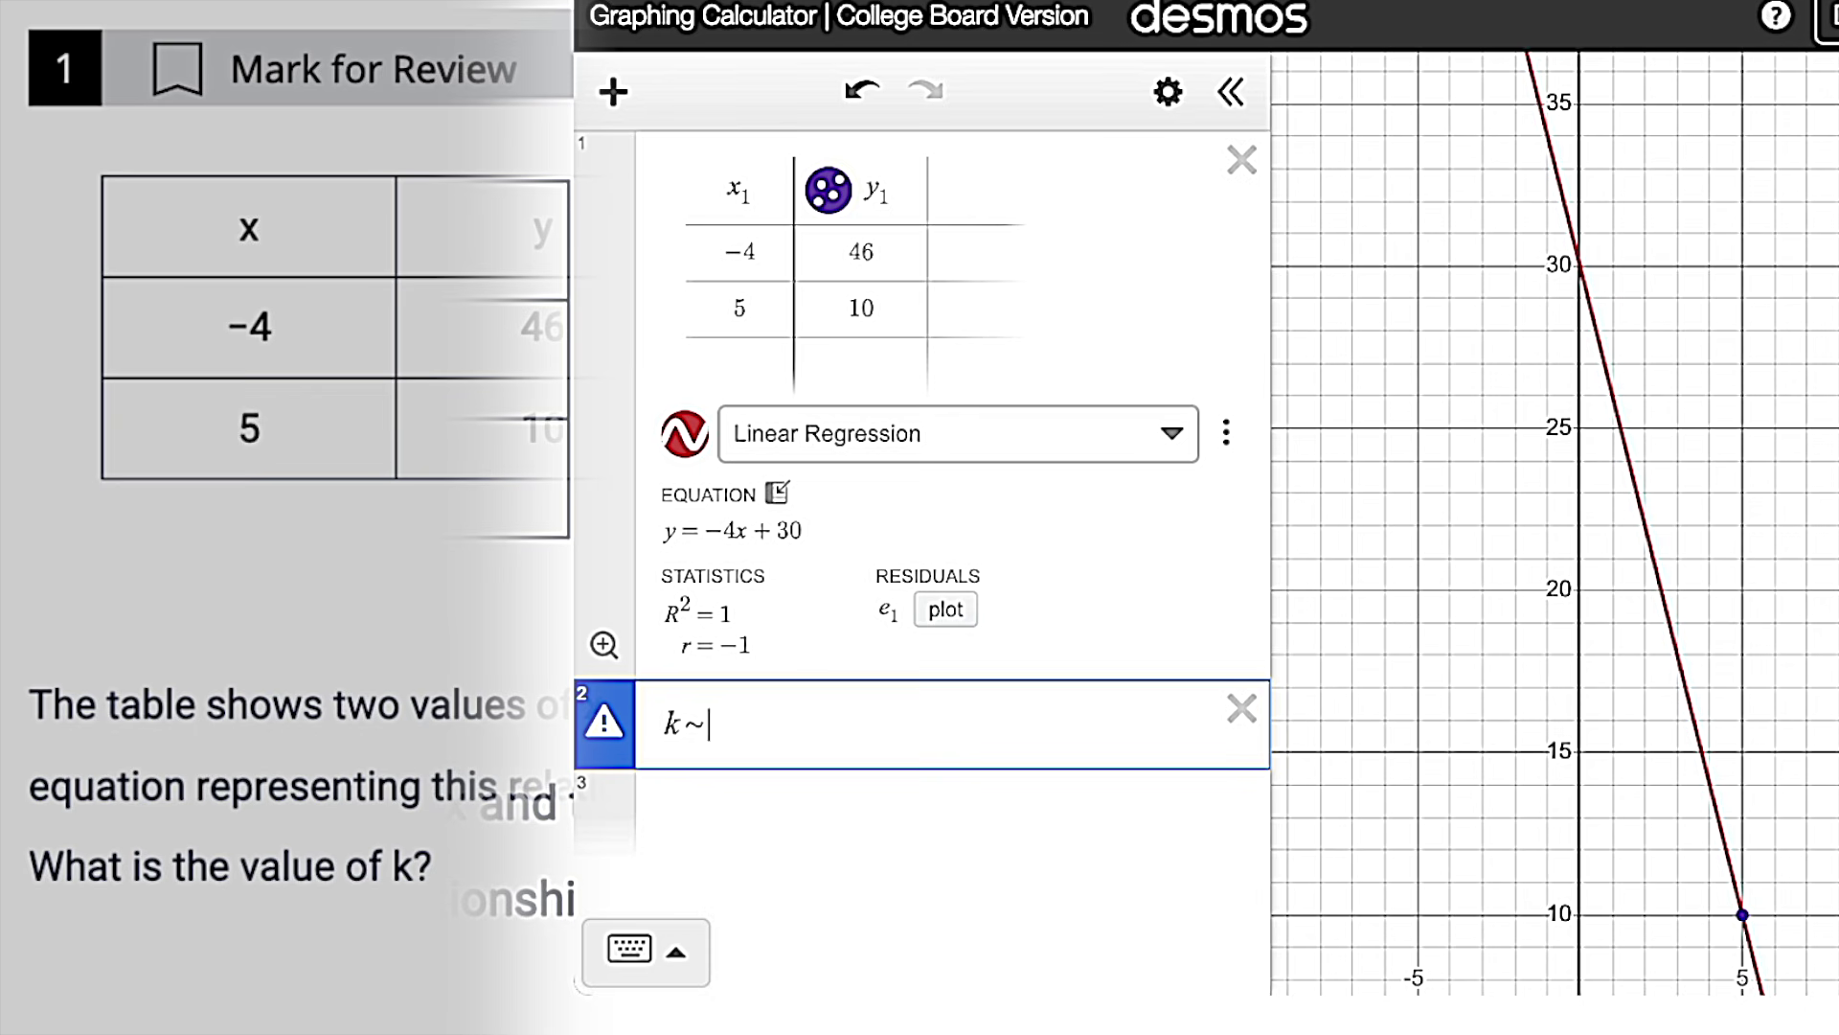
{"action": "type", "text": "~-4("}
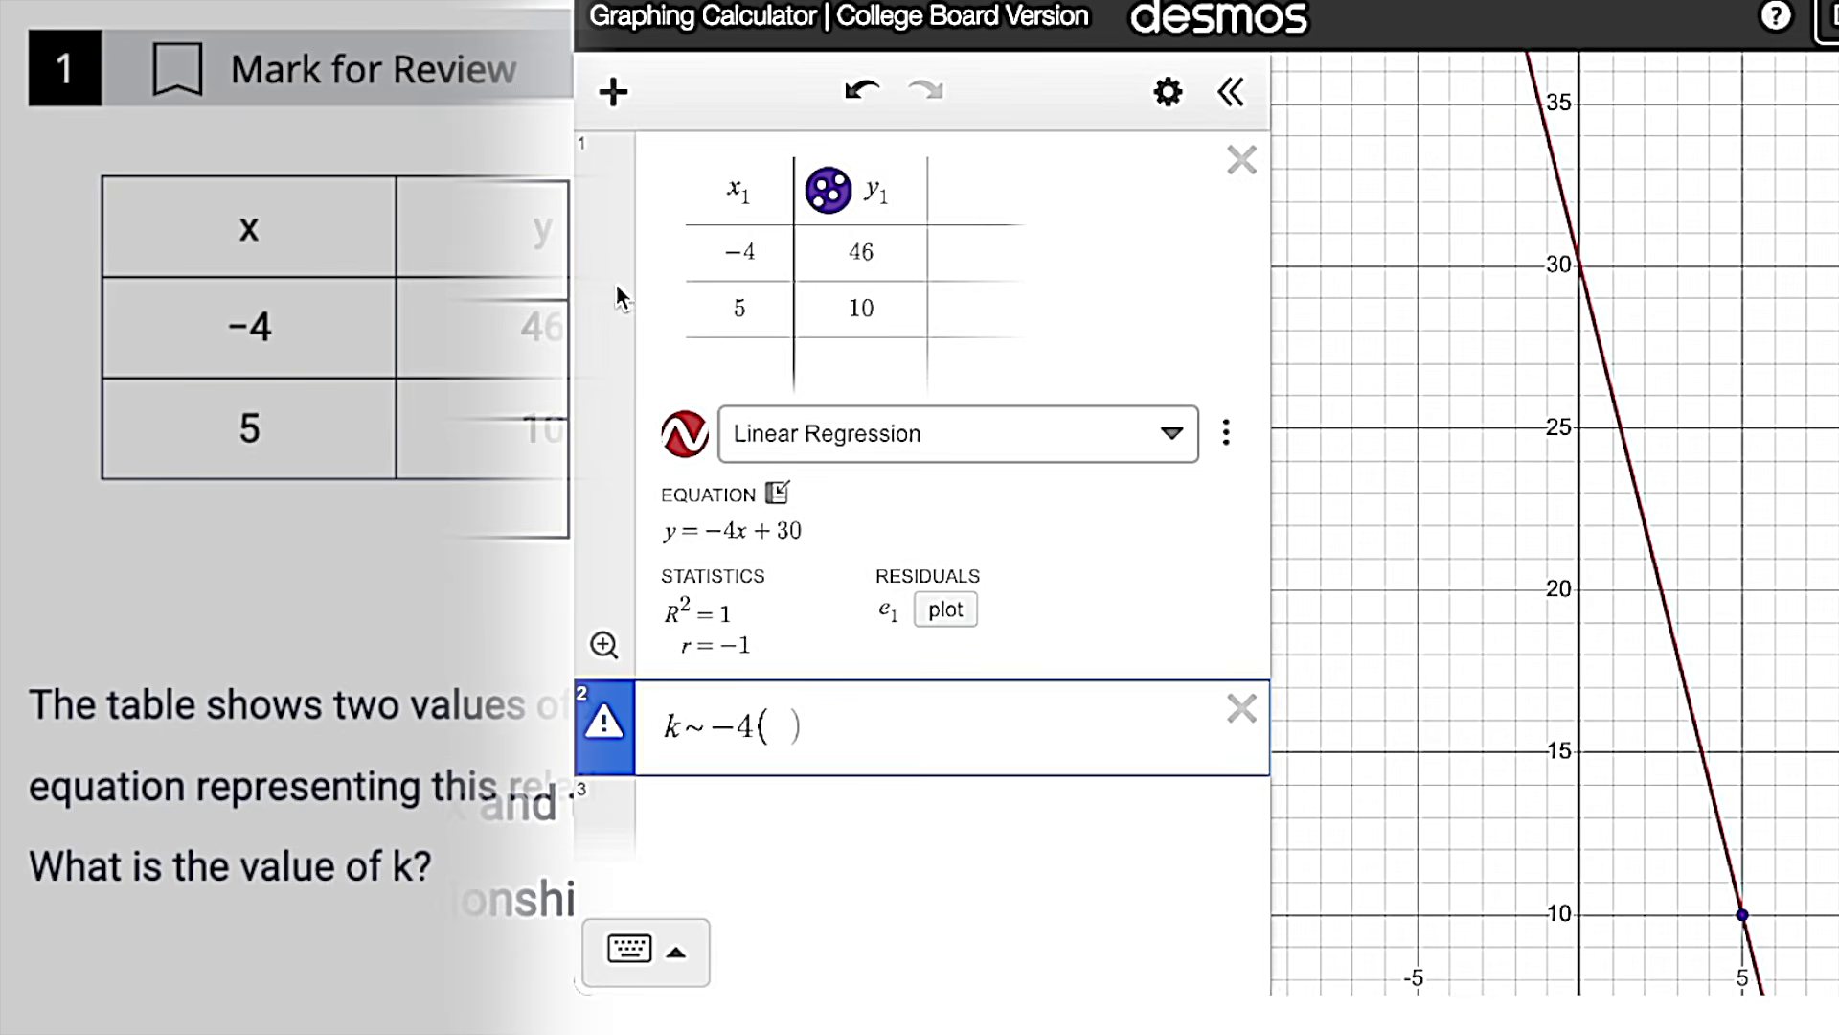
{"action": "type", "text": "3/8"}
{"action": "key", "text": "Right"}
{"action": "key", "text": "Right"}
{"action": "type", "text": "+ 30"}
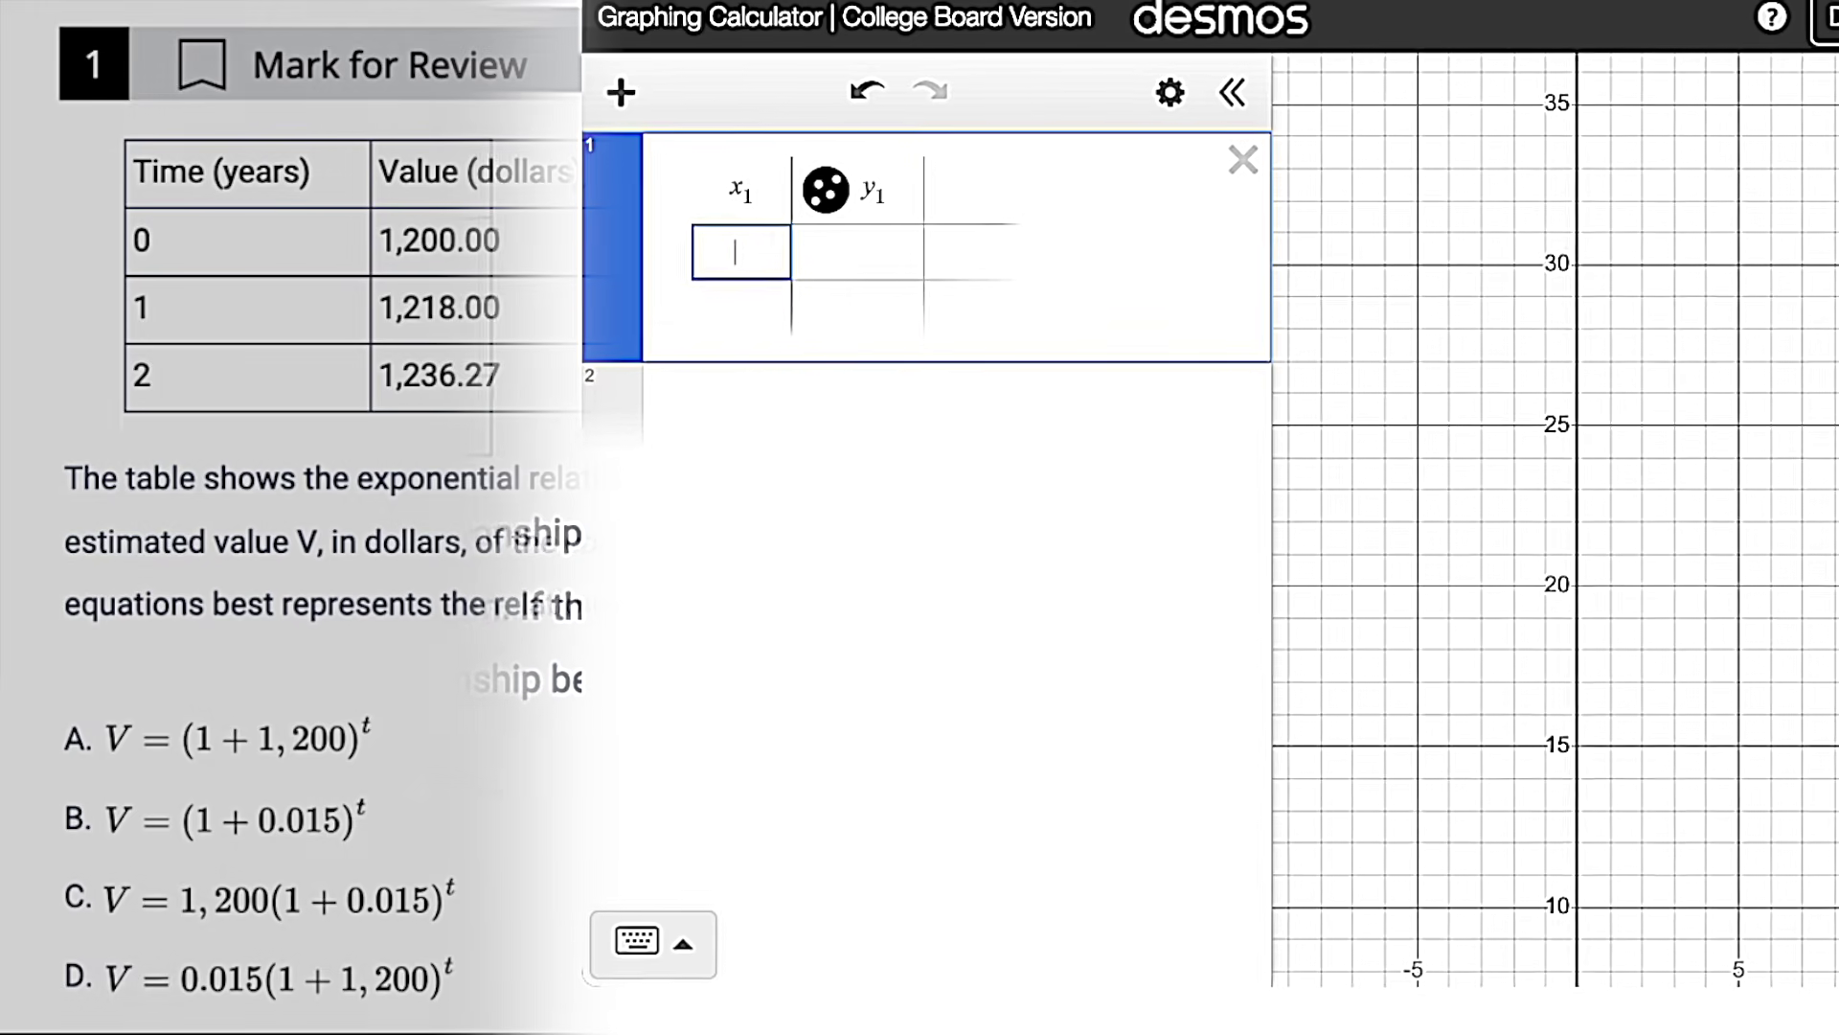
Step: Fill the table with (0, 1200), (1, 1218) and (2, 1236), and fit an exponential regression with Log Mode off
{"action": "type", "text": "0"}
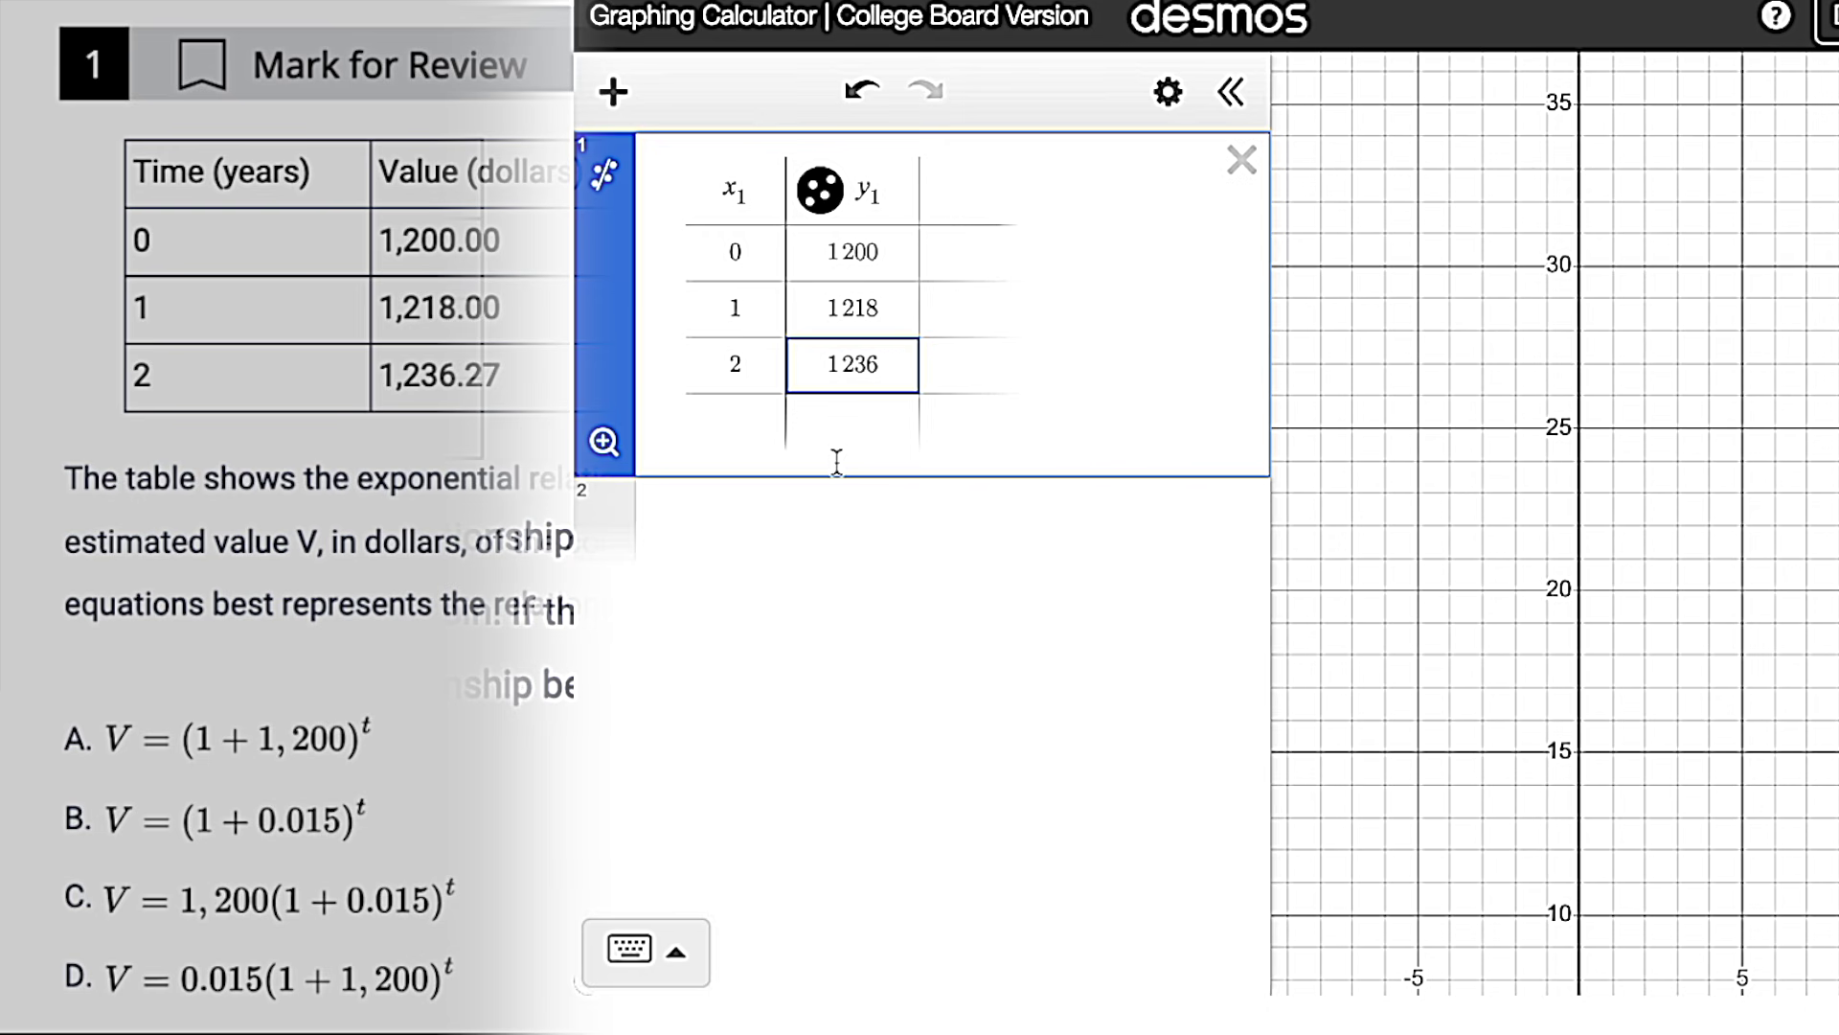
{"action": "left_click", "coordinate": [604, 174]}
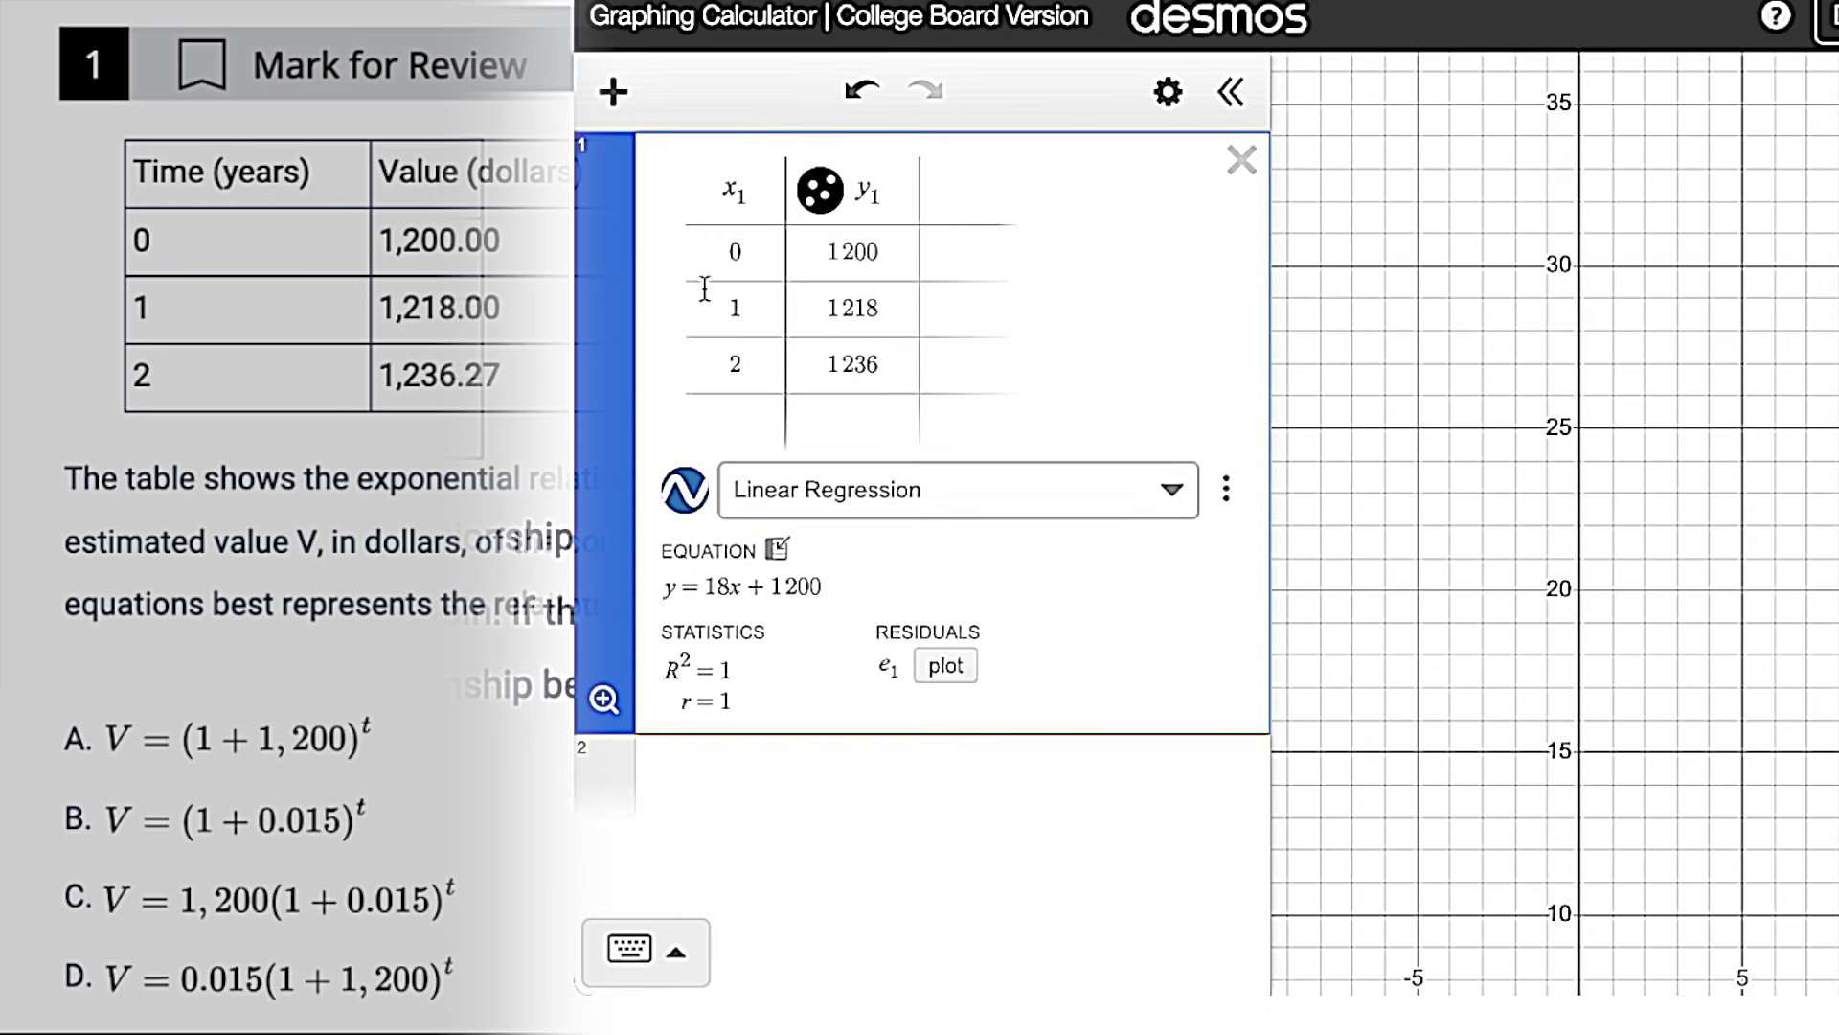
{"action": "left_click", "coordinate": [945, 484]}
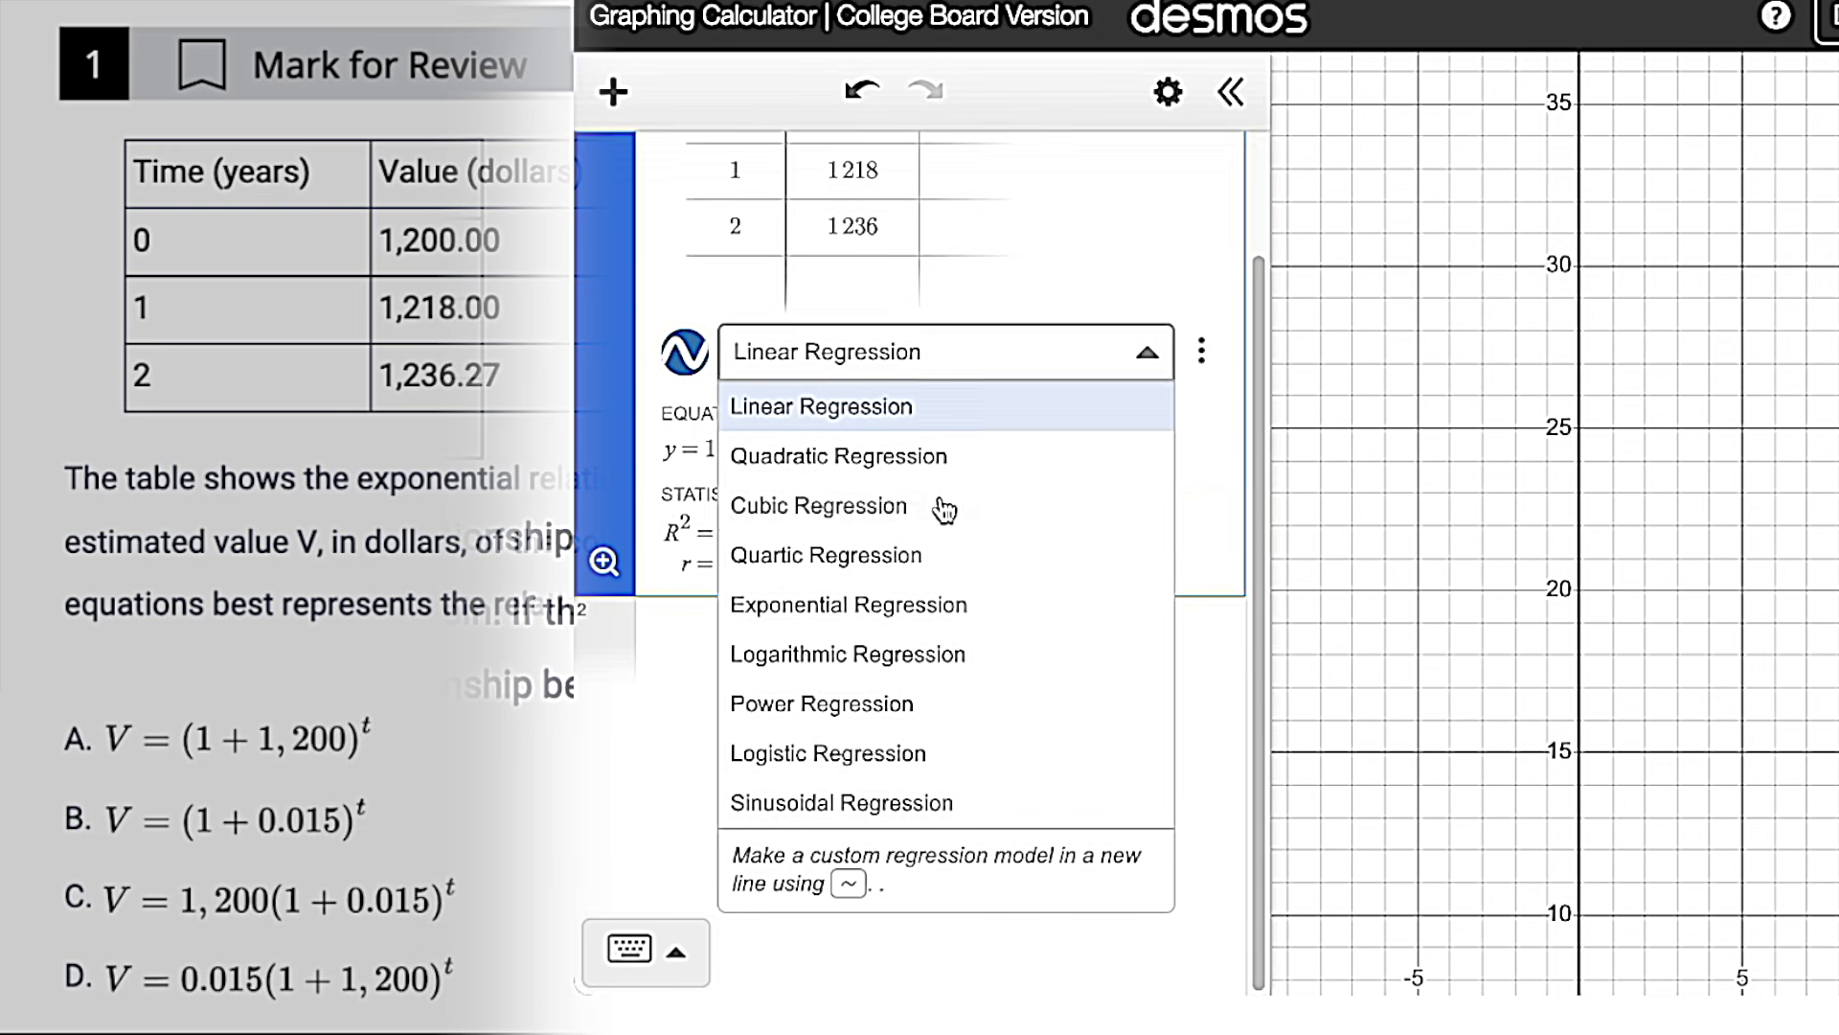
{"action": "left_click", "coordinate": [815, 607]}
{"action": "left_click", "coordinate": [674, 637]}
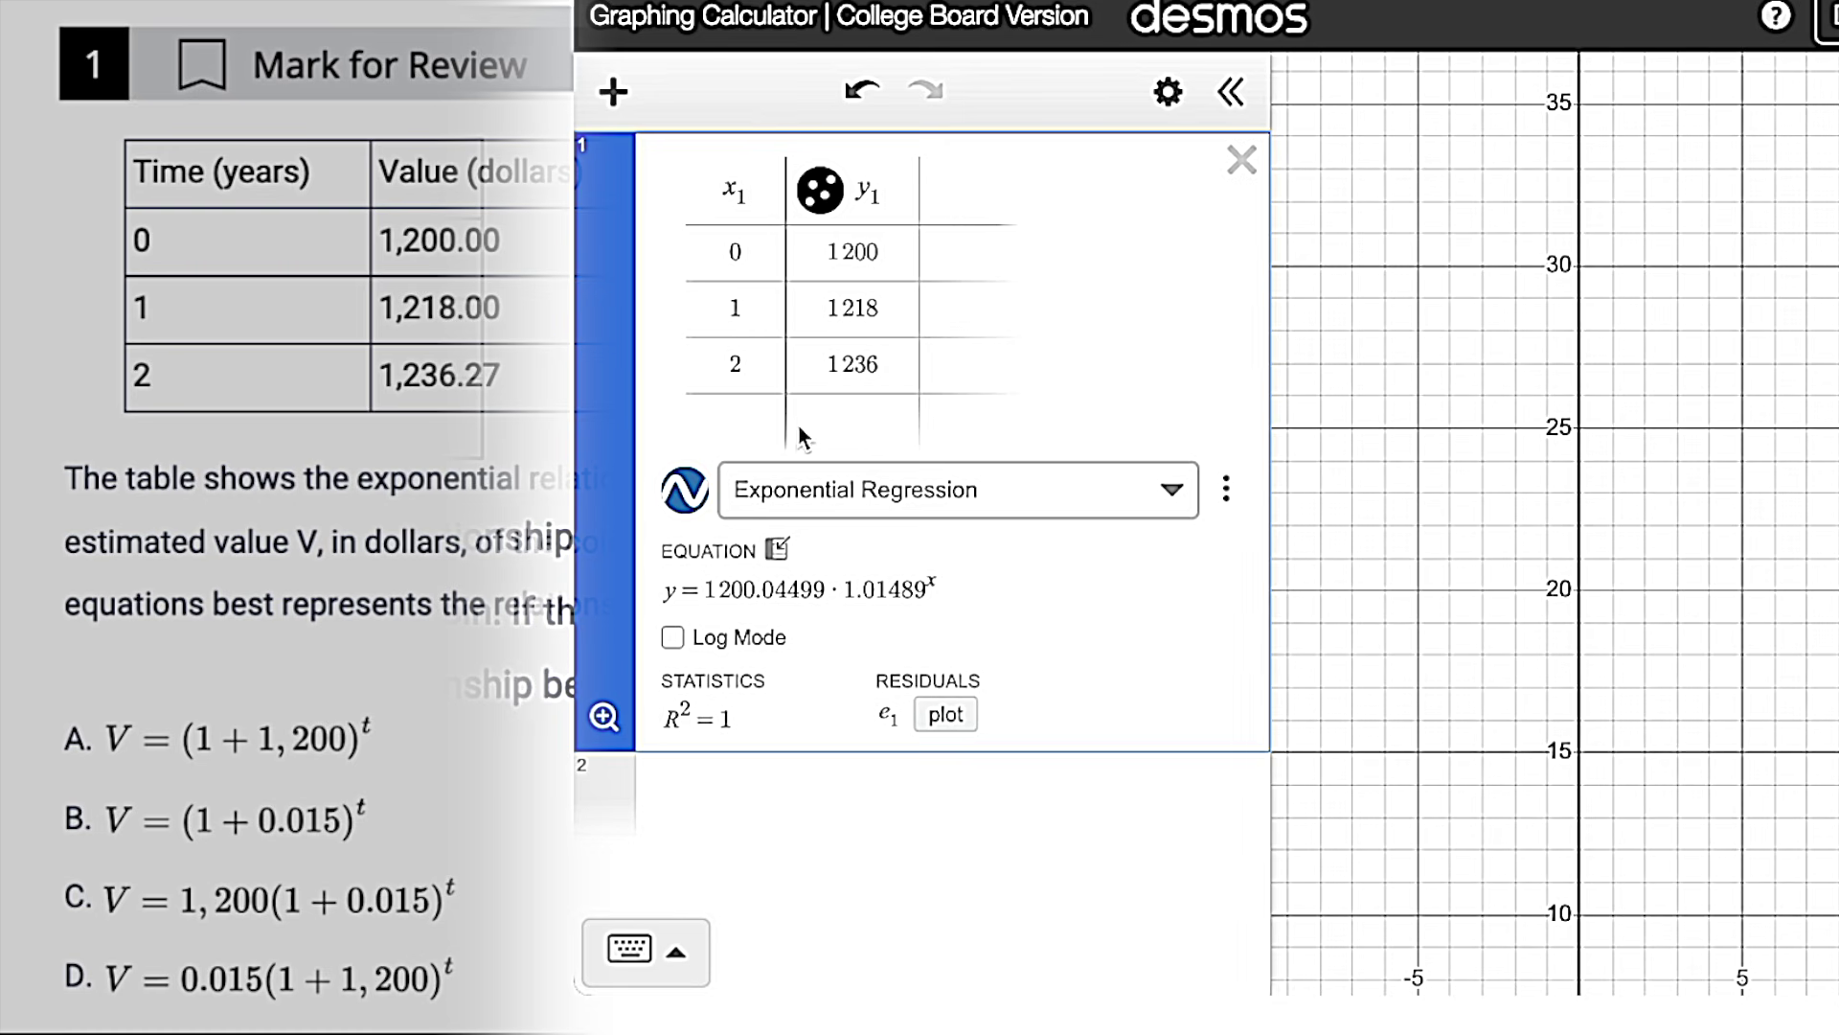
Step: Highlight the exponential regression equation and circle the matching answer choice C, marking its 1,200 coefficient
{"action": "left_click", "coordinate": [913, 591]}
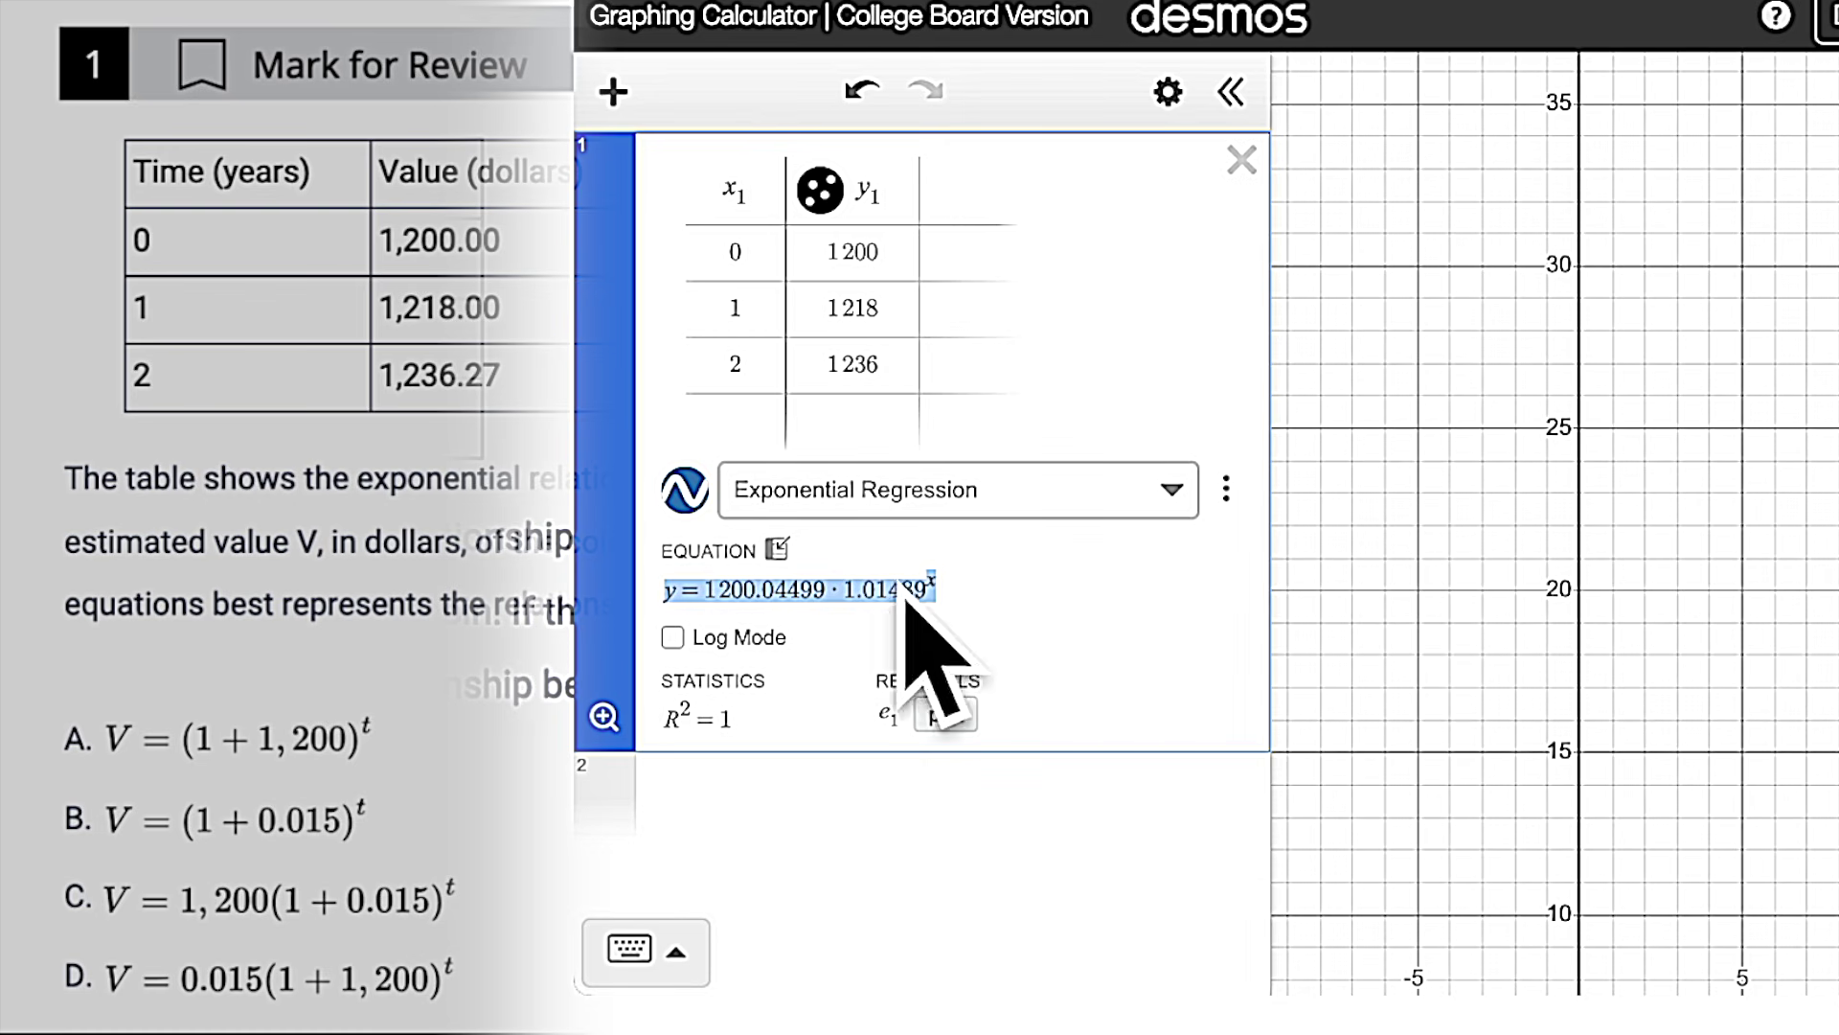
{"action": "left_click", "coordinate": [1763, 513]}
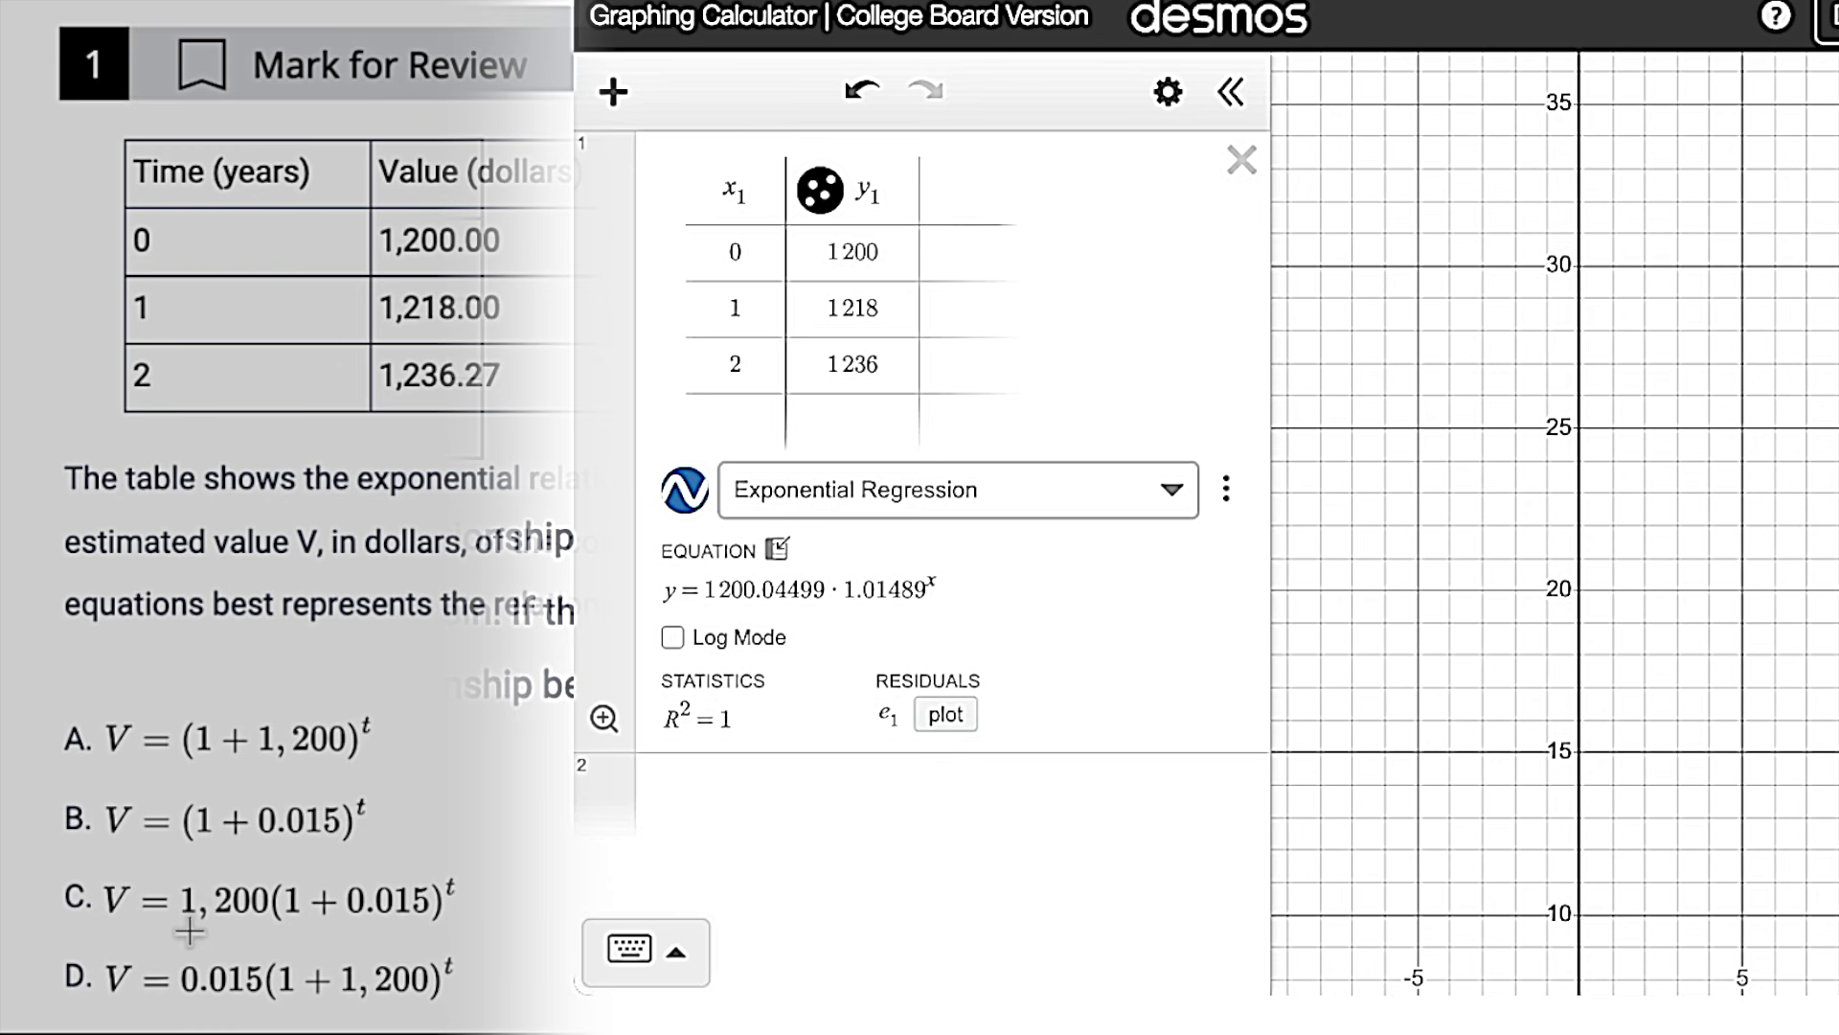
{"action": "left_click_drag", "start_coordinate": [85, 874], "coordinate": [92, 929]}
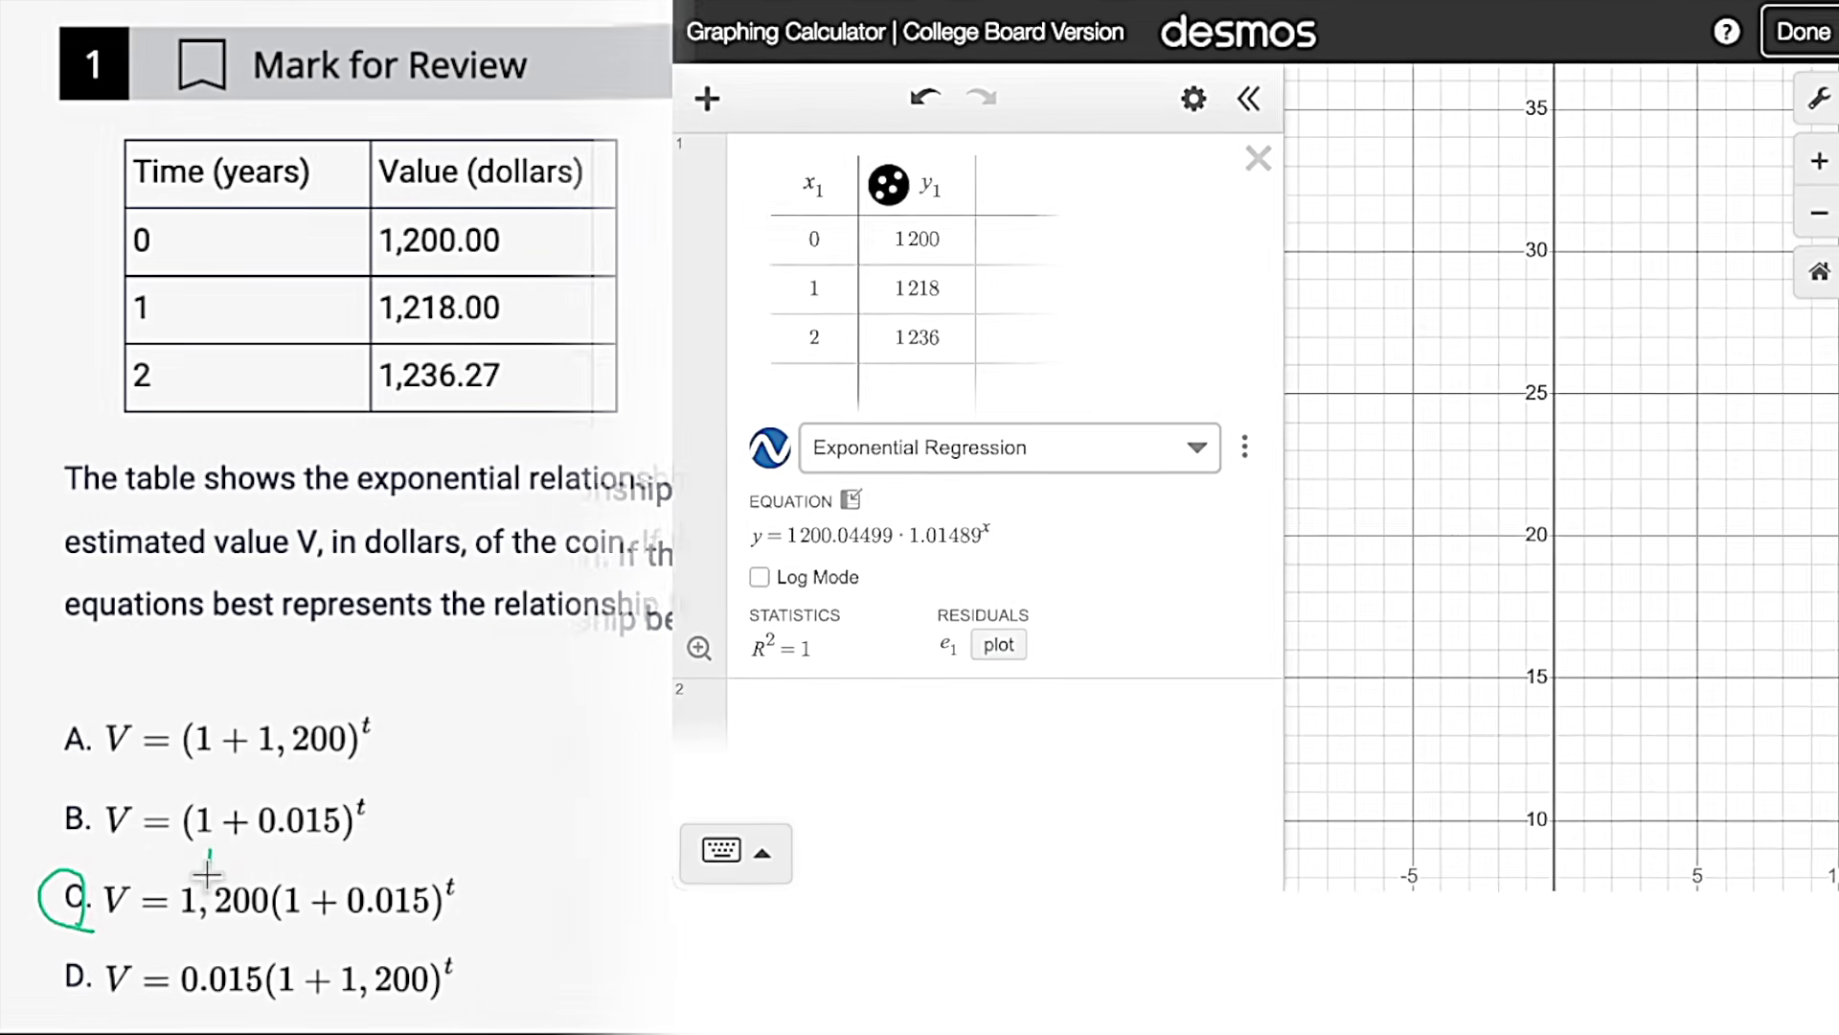
{"action": "left_click_drag", "start_coordinate": [187, 868], "coordinate": [210, 851]}
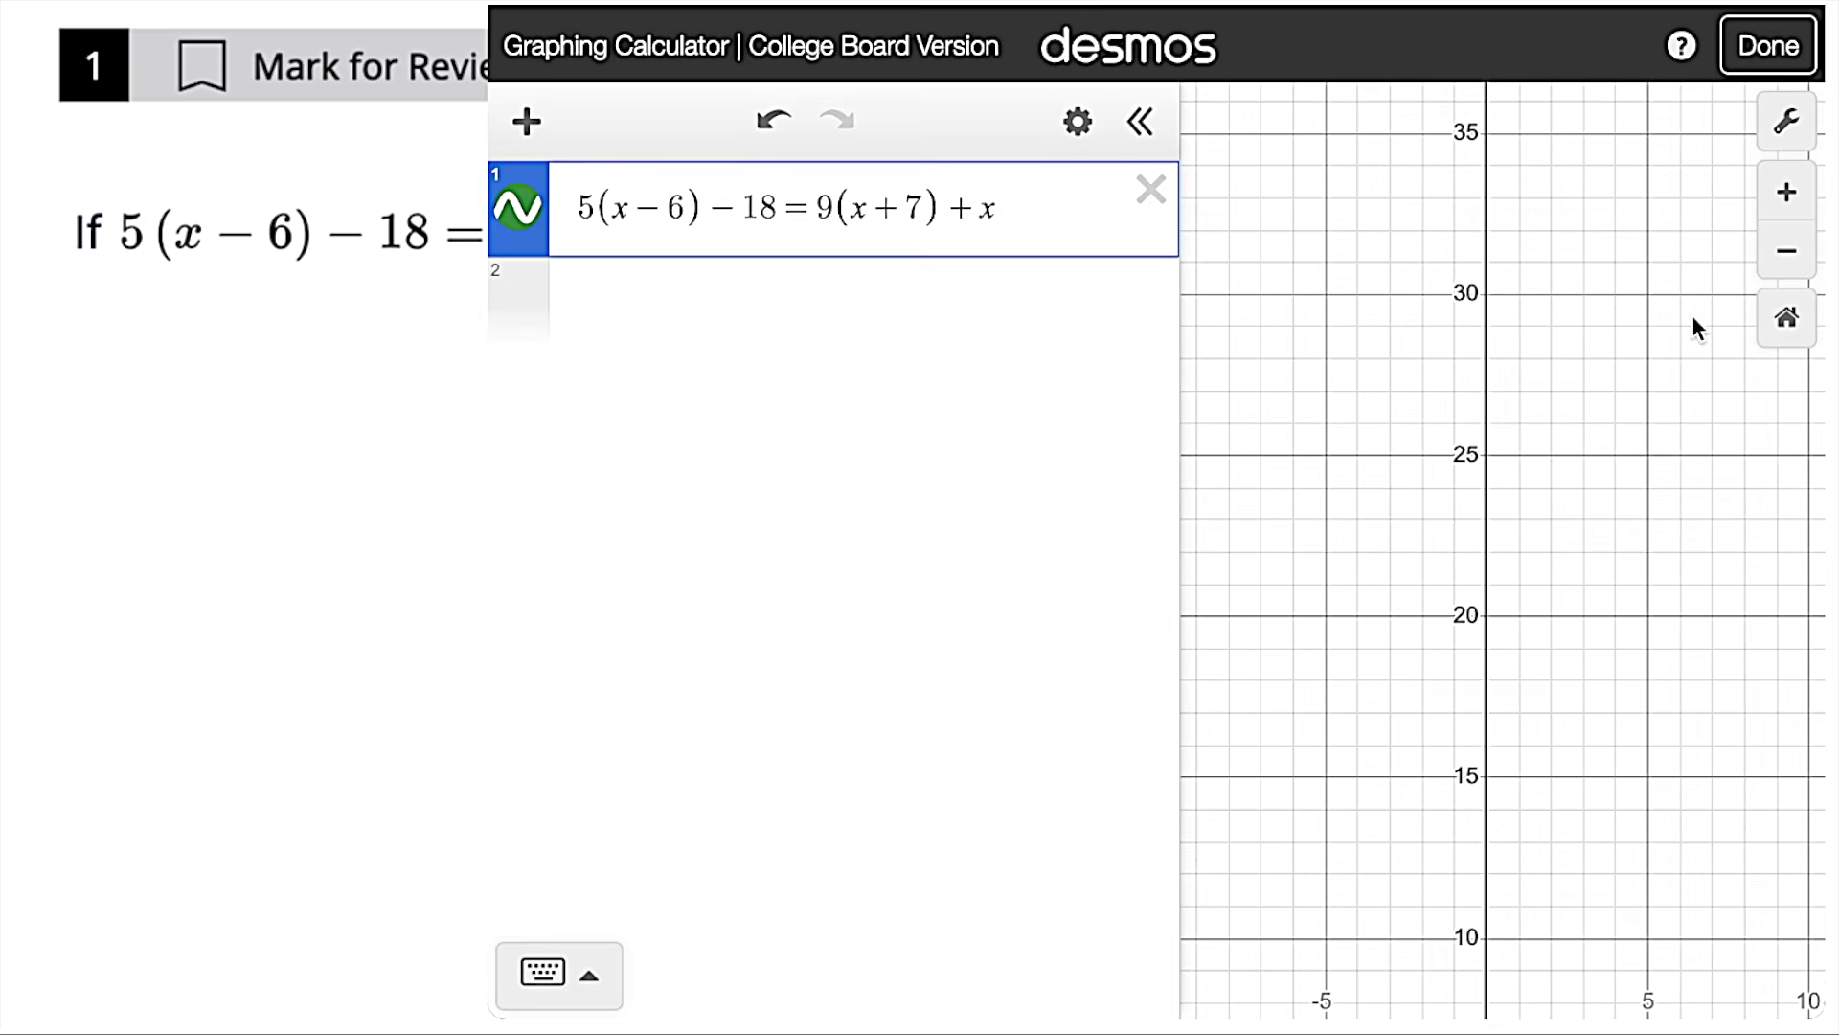
Step: Locate the x-intercept of the graphed equation 5(x-6)-18=9(x+7)+x and evaluate -22.2(7) in a new expression
{"action": "left_click", "coordinate": [1786, 318]}
{"action": "left_click", "coordinate": [1806, 254]}
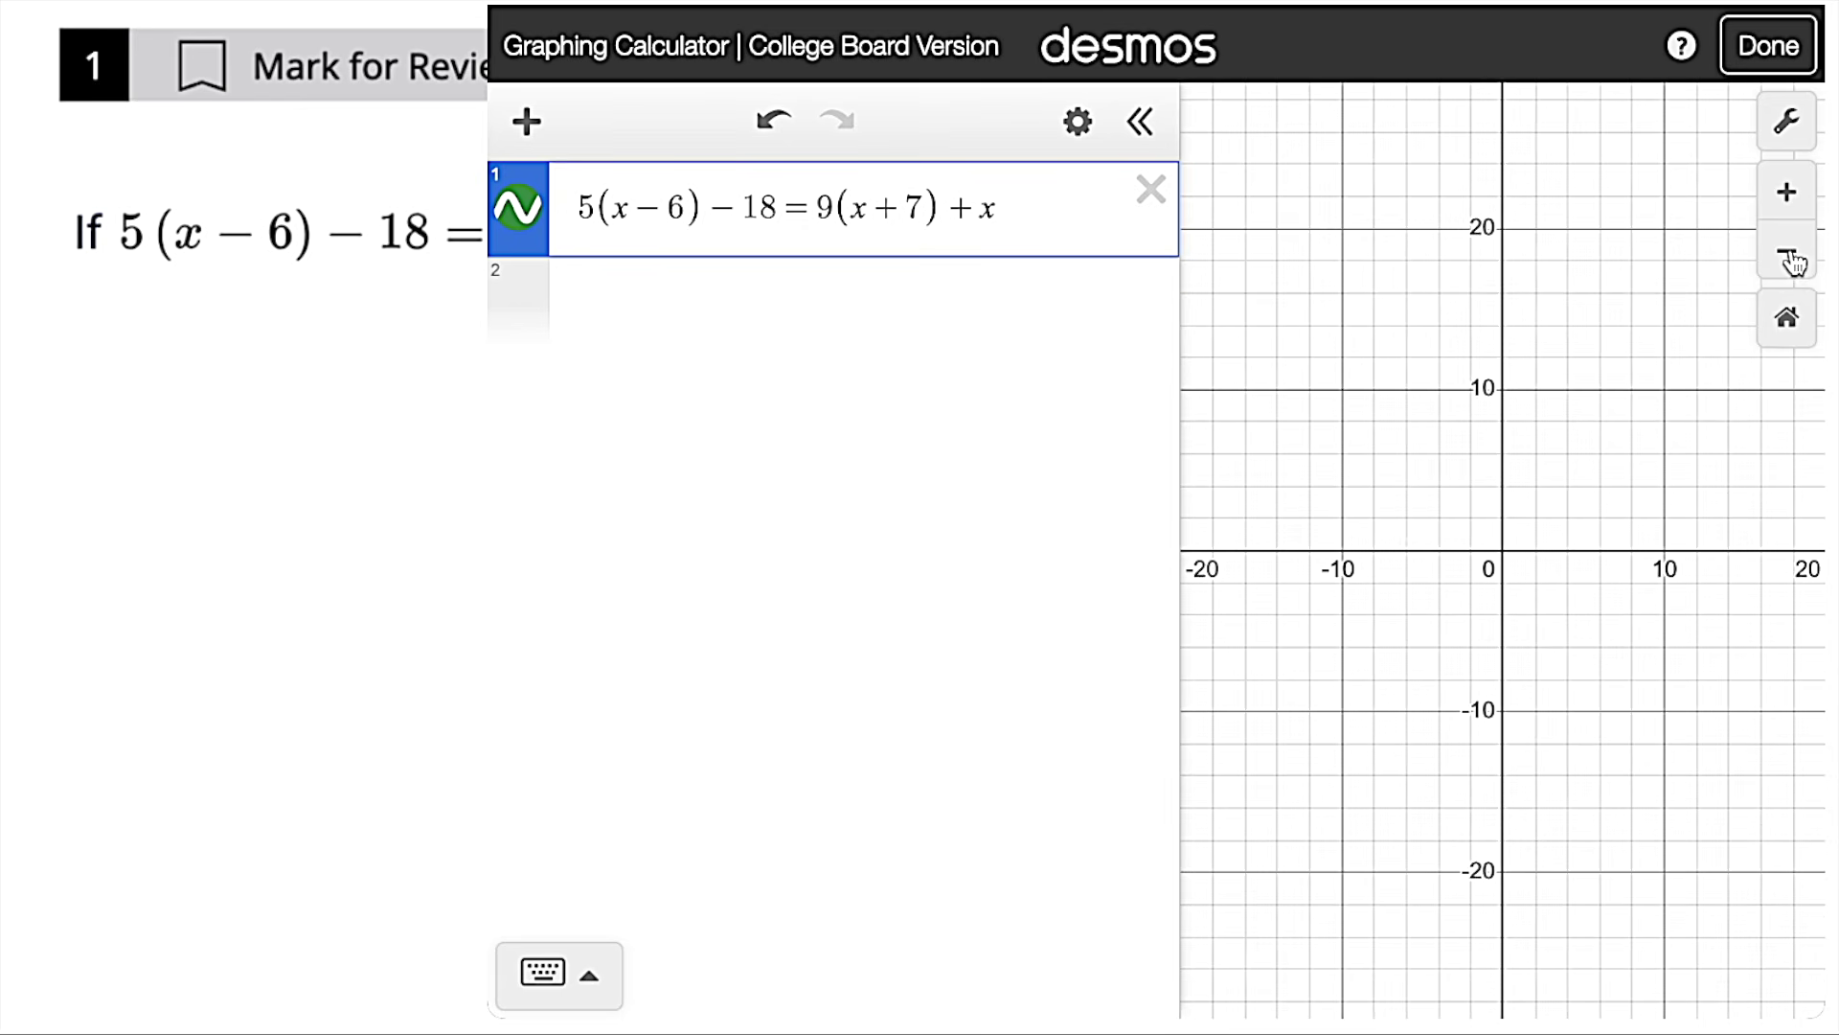
{"action": "left_click", "coordinate": [1794, 251]}
{"action": "left_click", "coordinate": [1327, 552]}
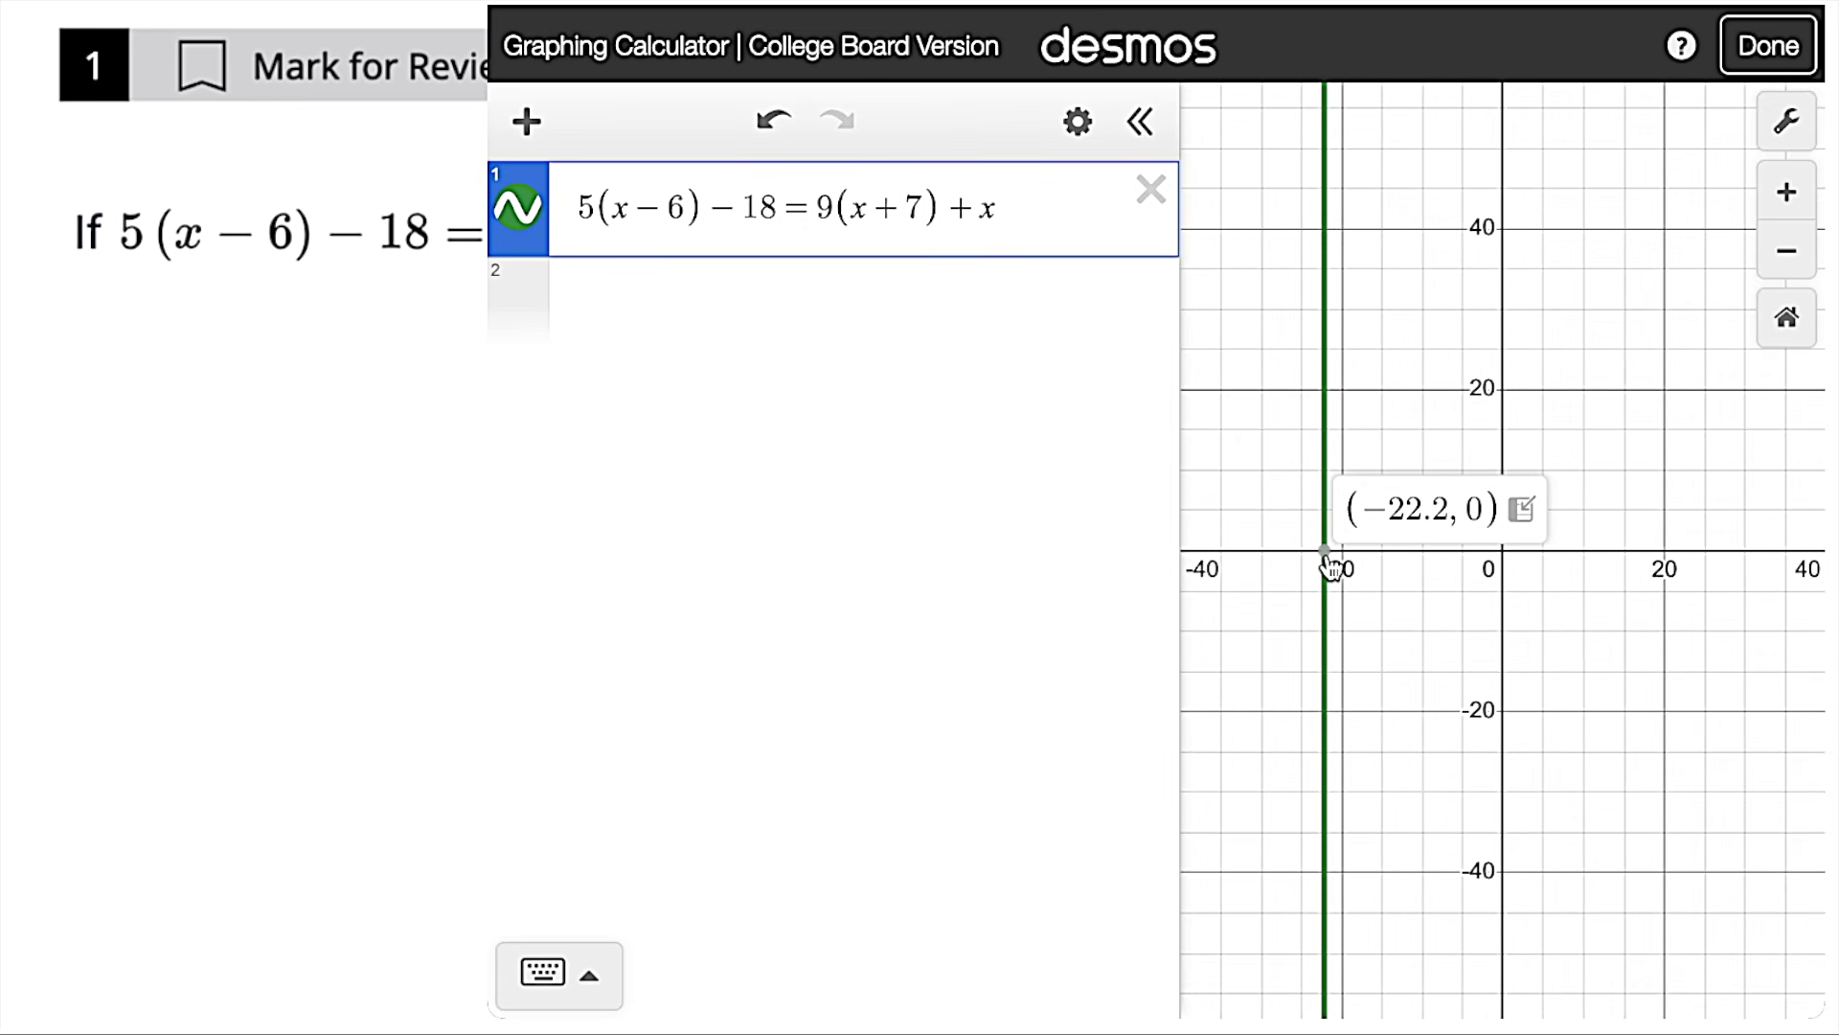
{"action": "left_click", "coordinate": [667, 311]}
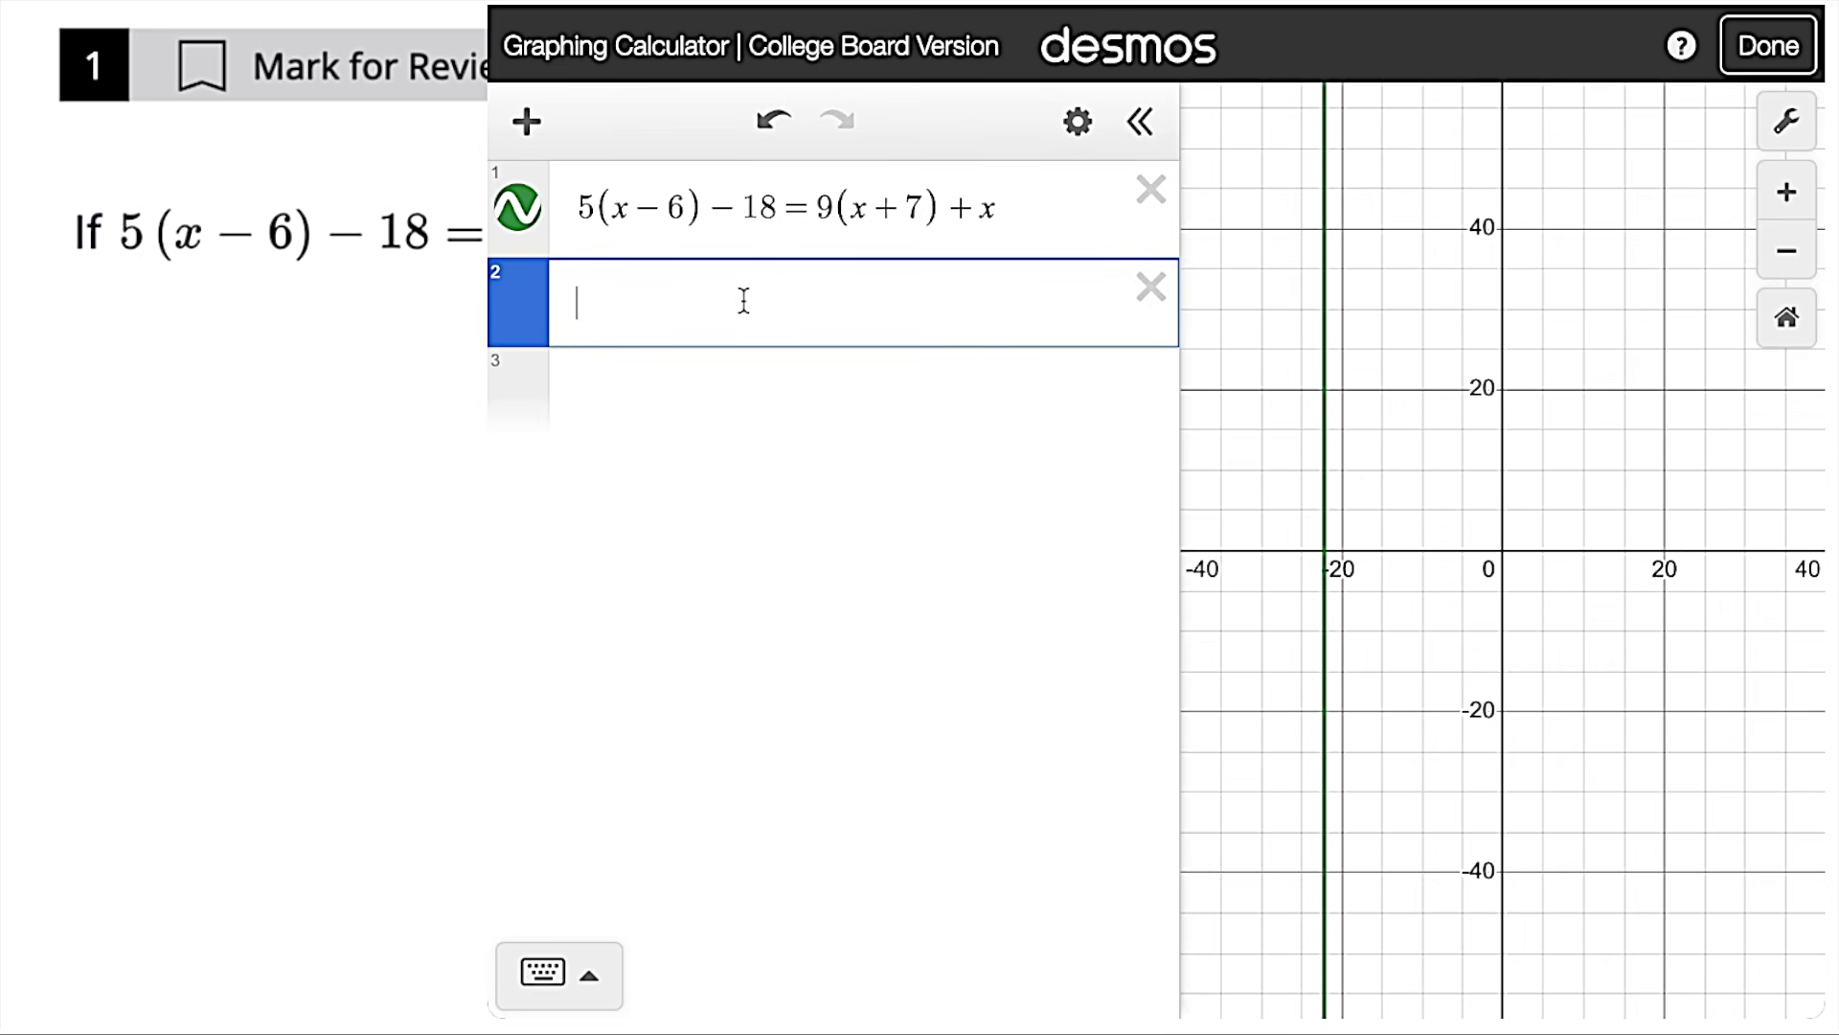
{"action": "type", "text": "-22.2(7)"}
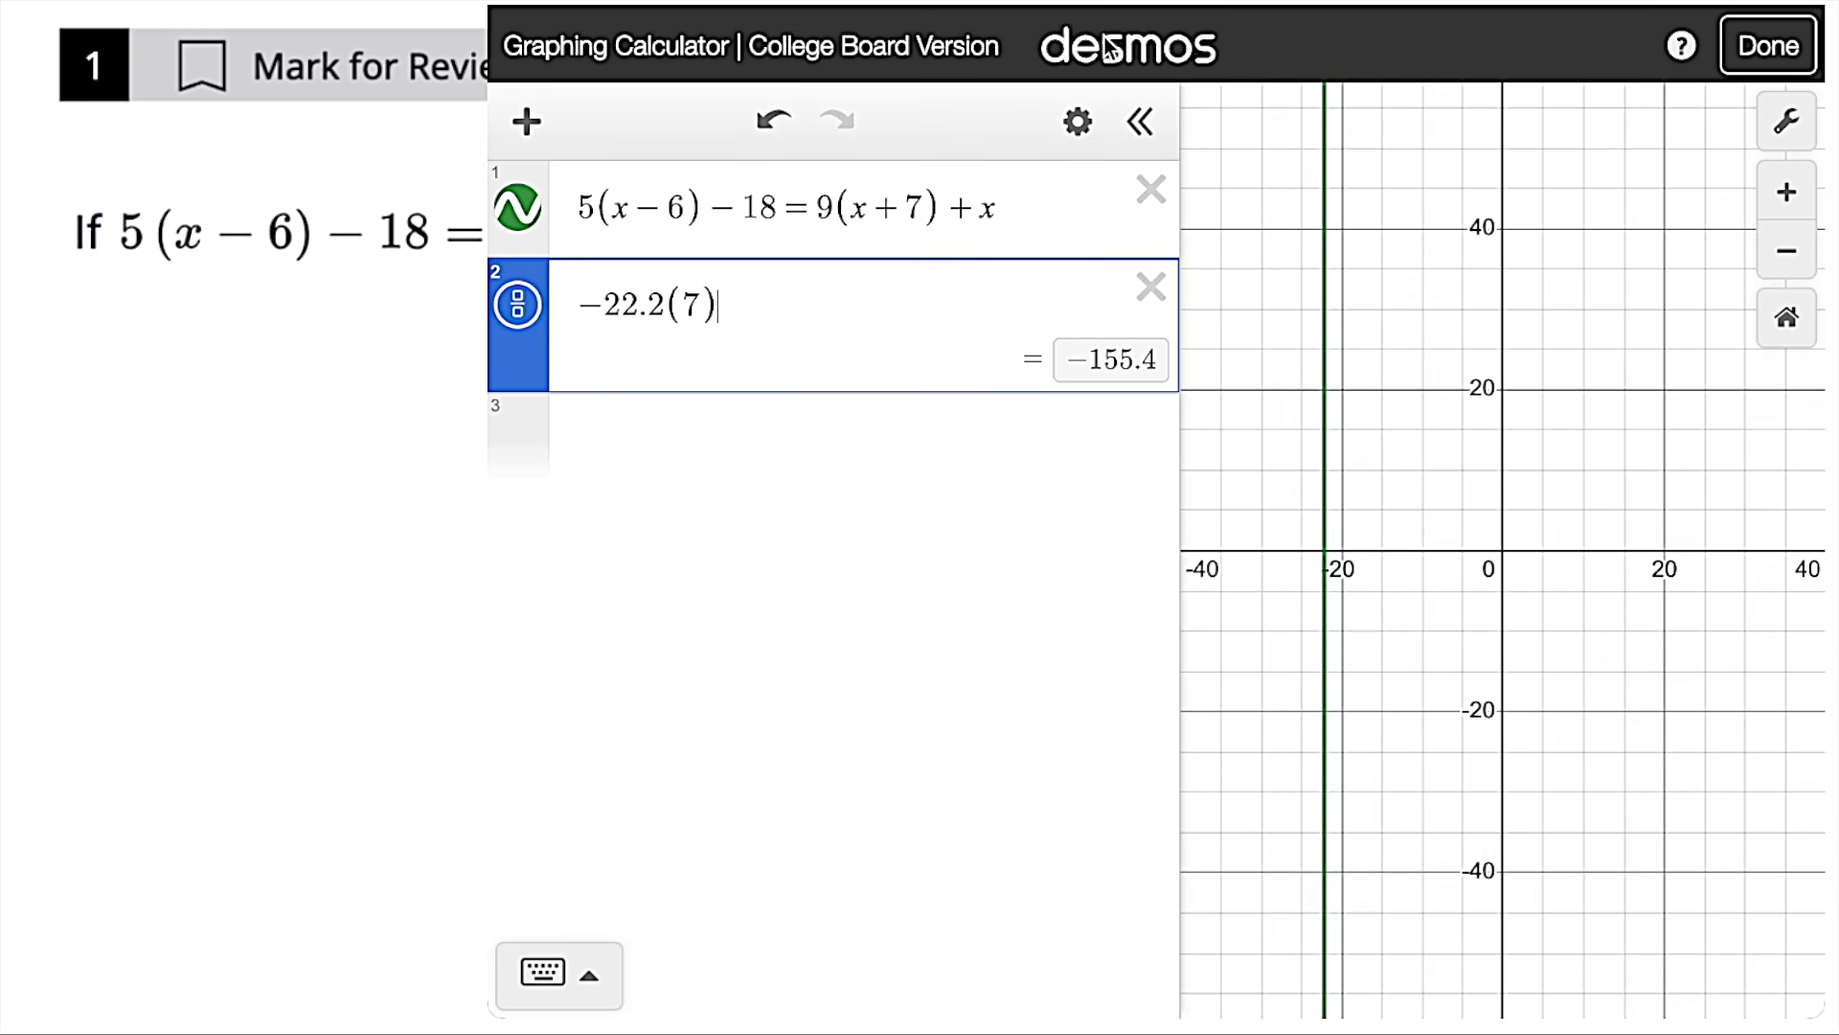
Step: Rewrite the first equation as the regression 5(a-6)-18~9(a+7)+a, replacing every x with a
{"action": "left_click", "coordinate": [624, 208]}
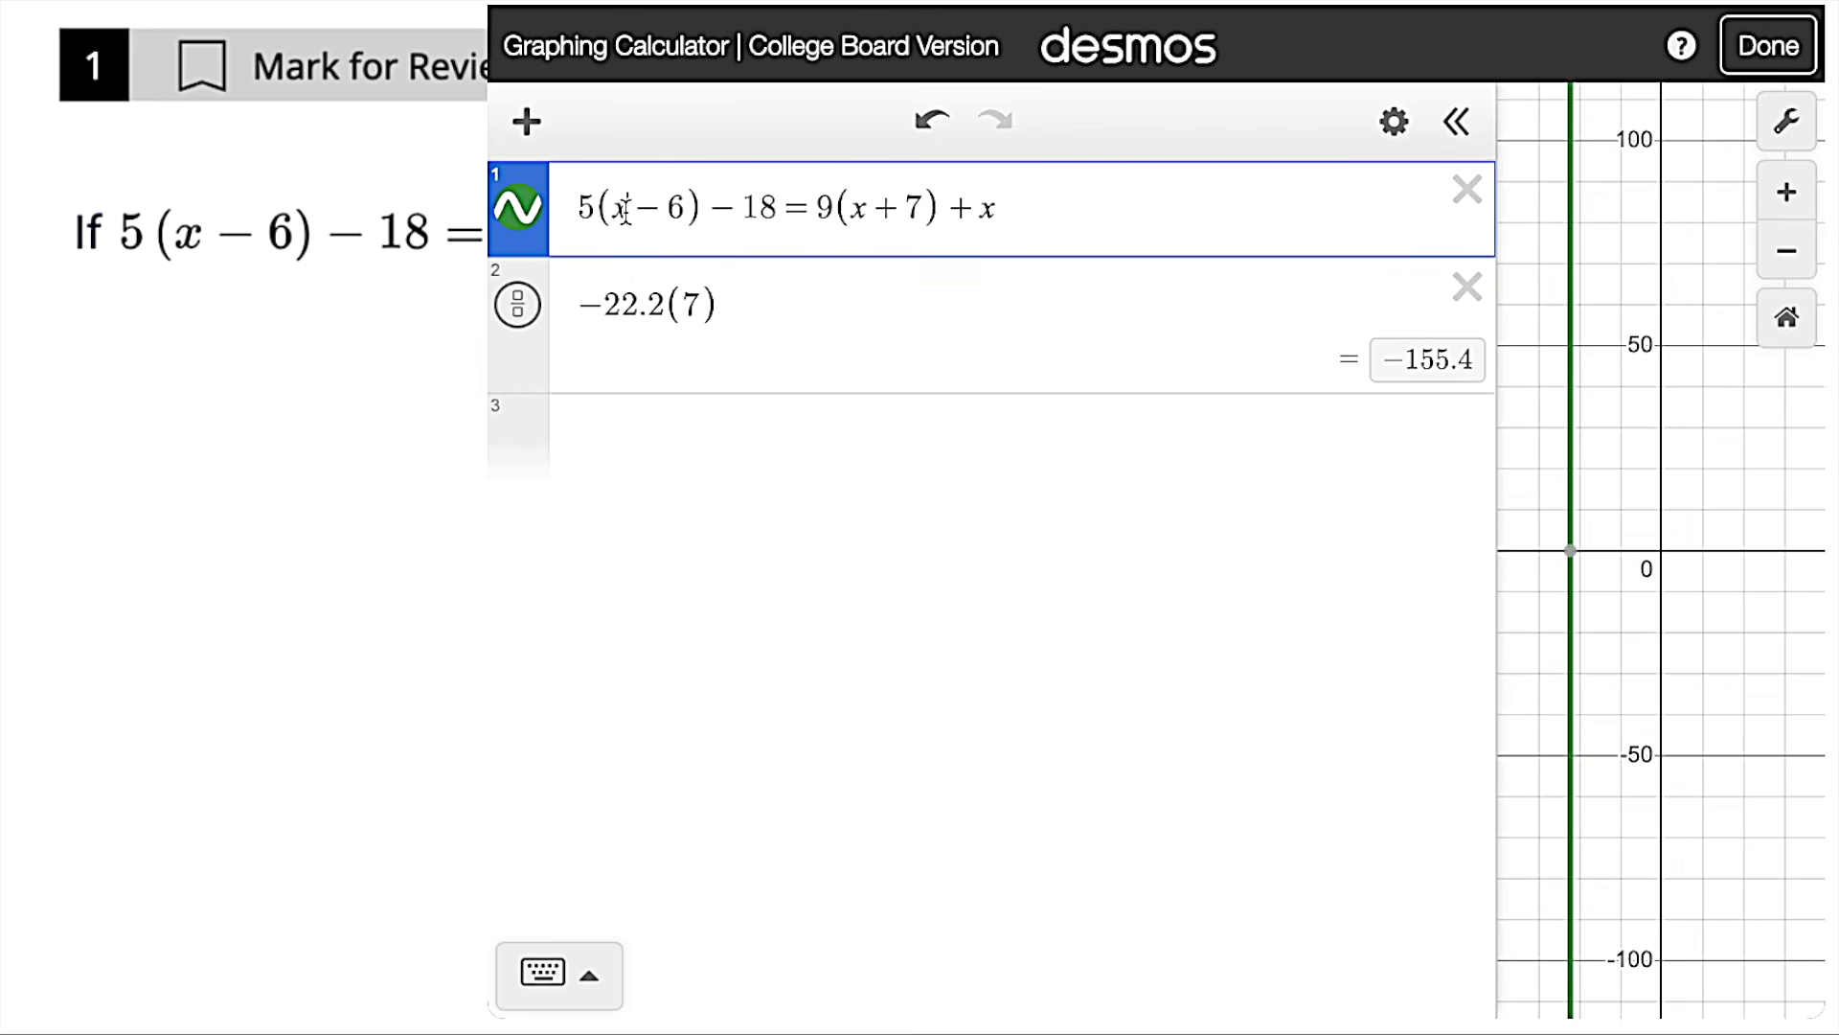
{"action": "key", "text": "BackSpace"}
{"action": "type", "text": "a"}
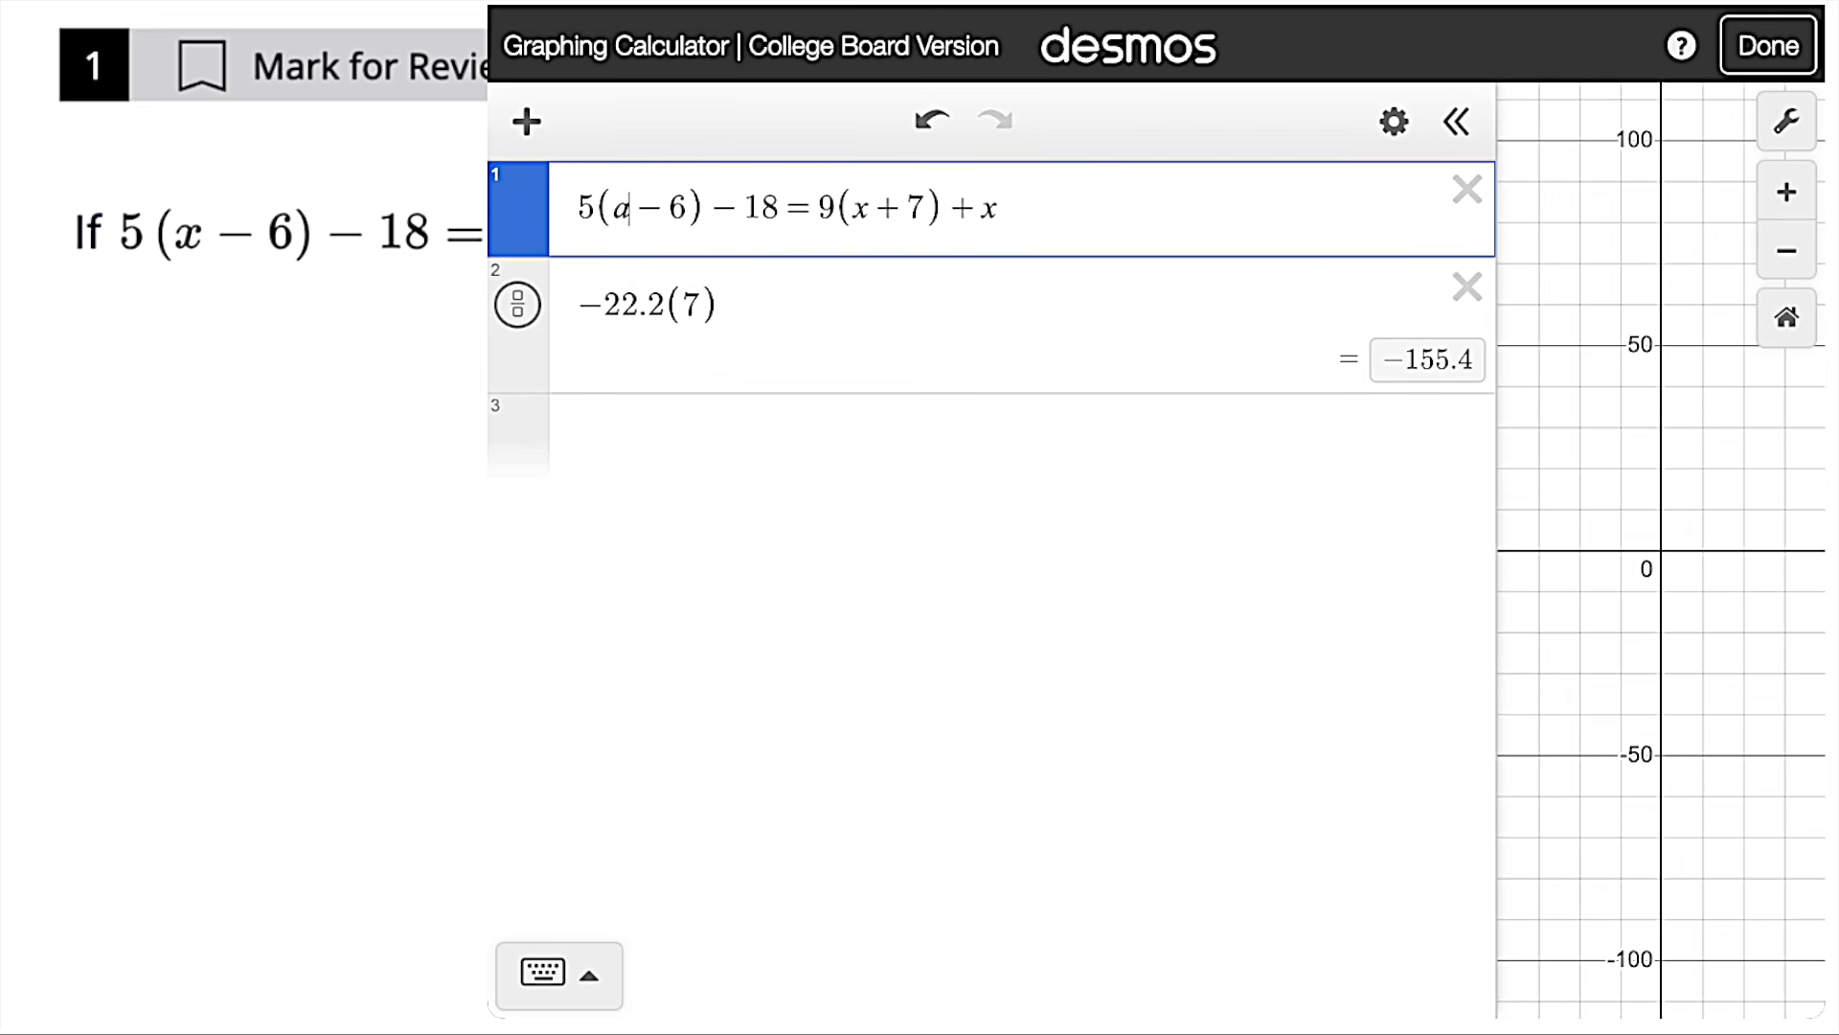
{"action": "left_click", "coordinate": [868, 208]}
{"action": "key", "text": "BackSpace"}
{"action": "type", "text": "a"}
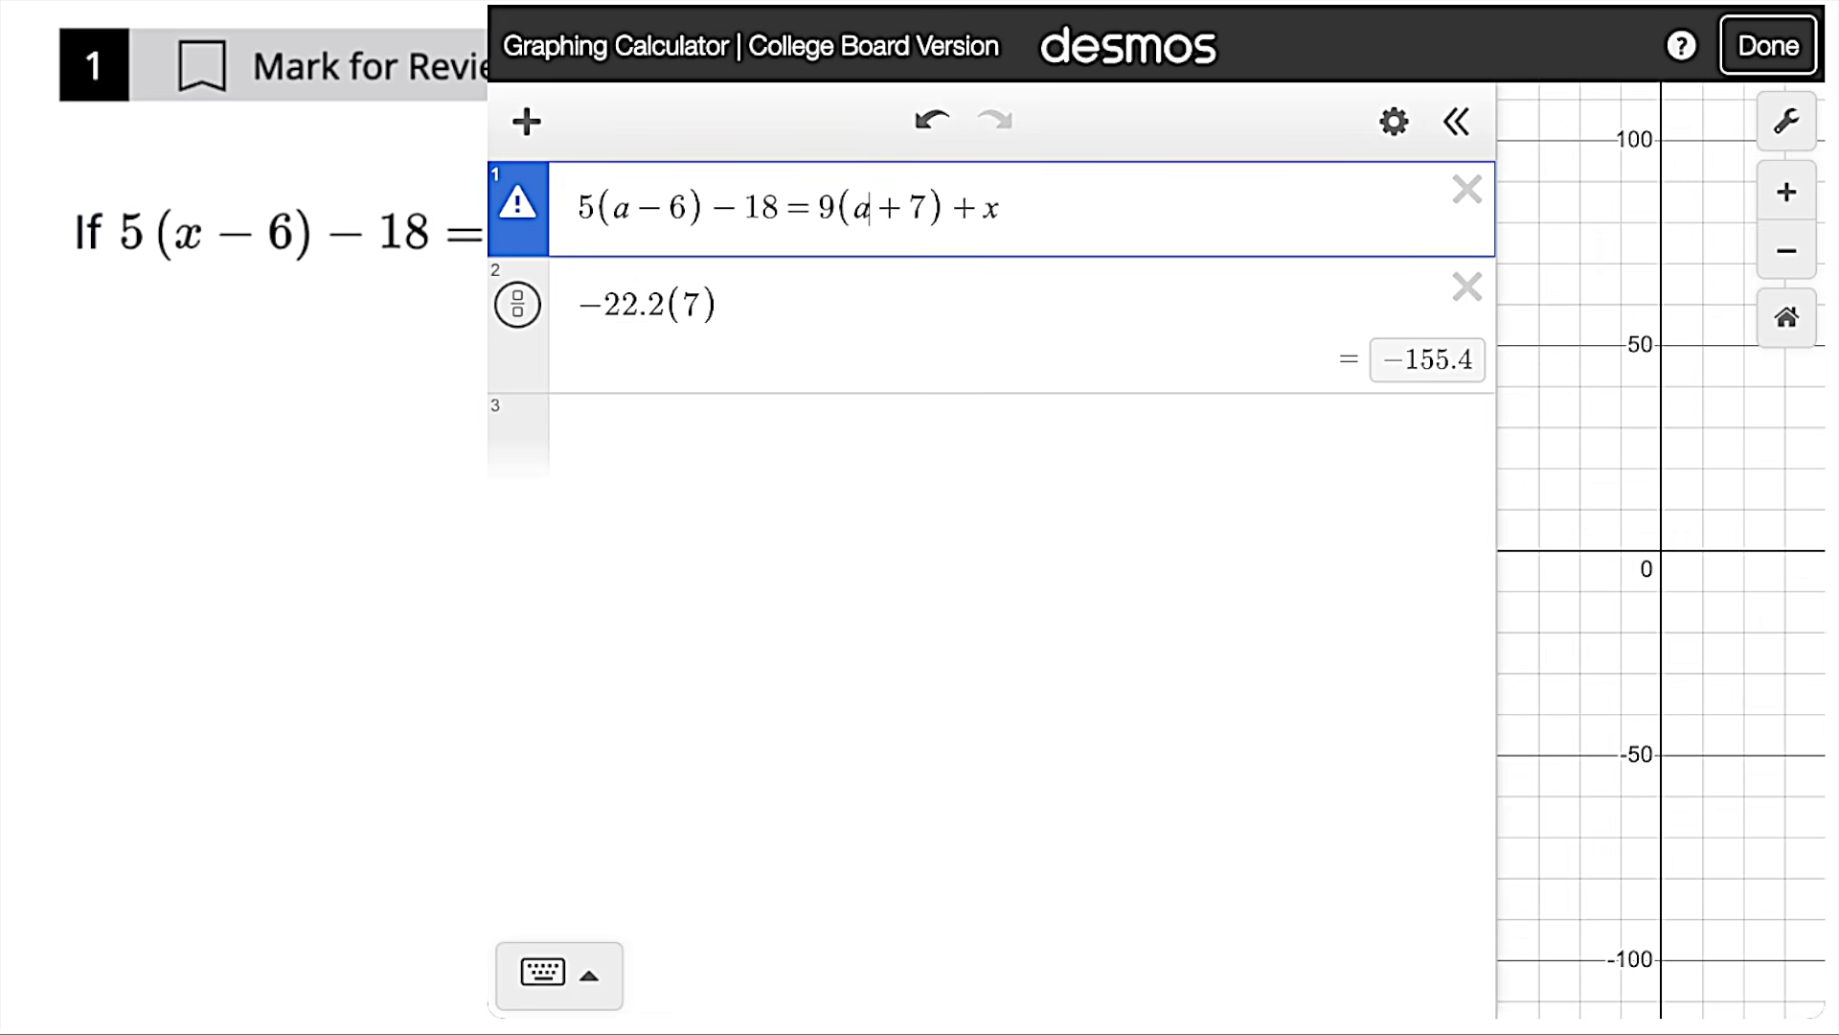
{"action": "type", "text": "a"}
{"action": "left_click_drag", "start_coordinate": [817, 213], "coordinate": [793, 208]}
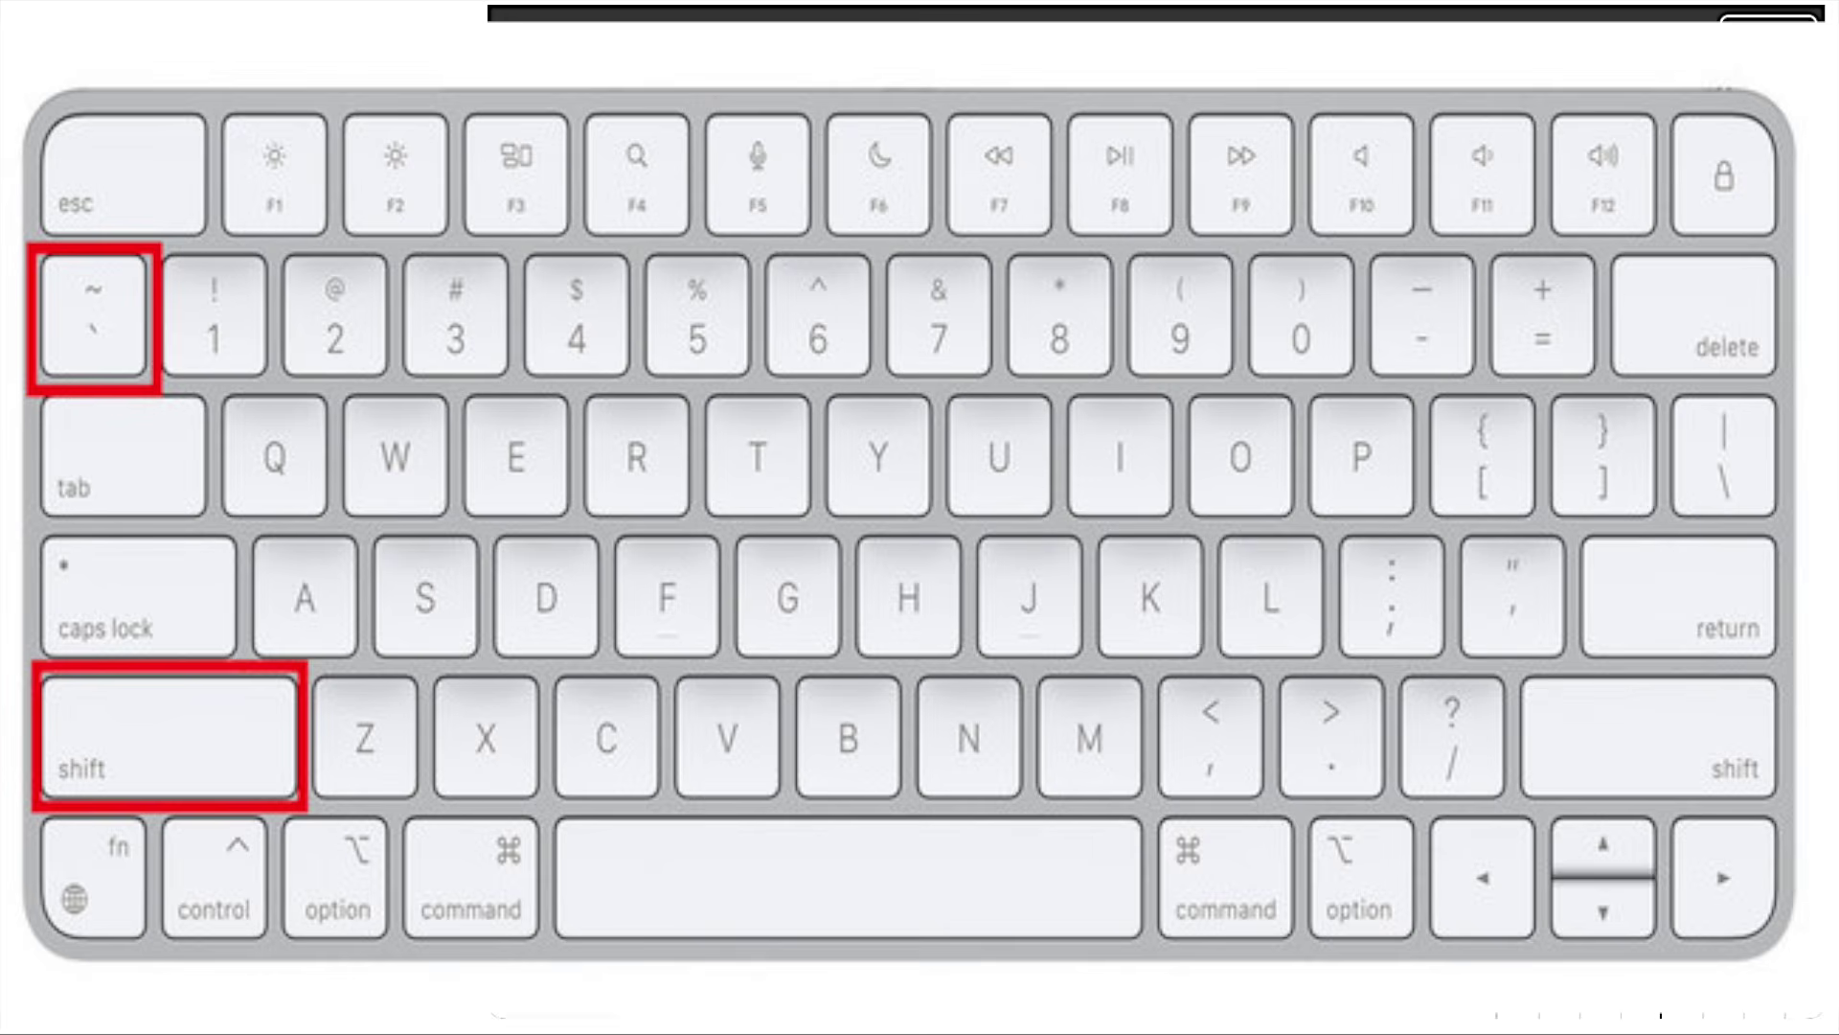
{"action": "type", "text": "~9(a+7)+a"}
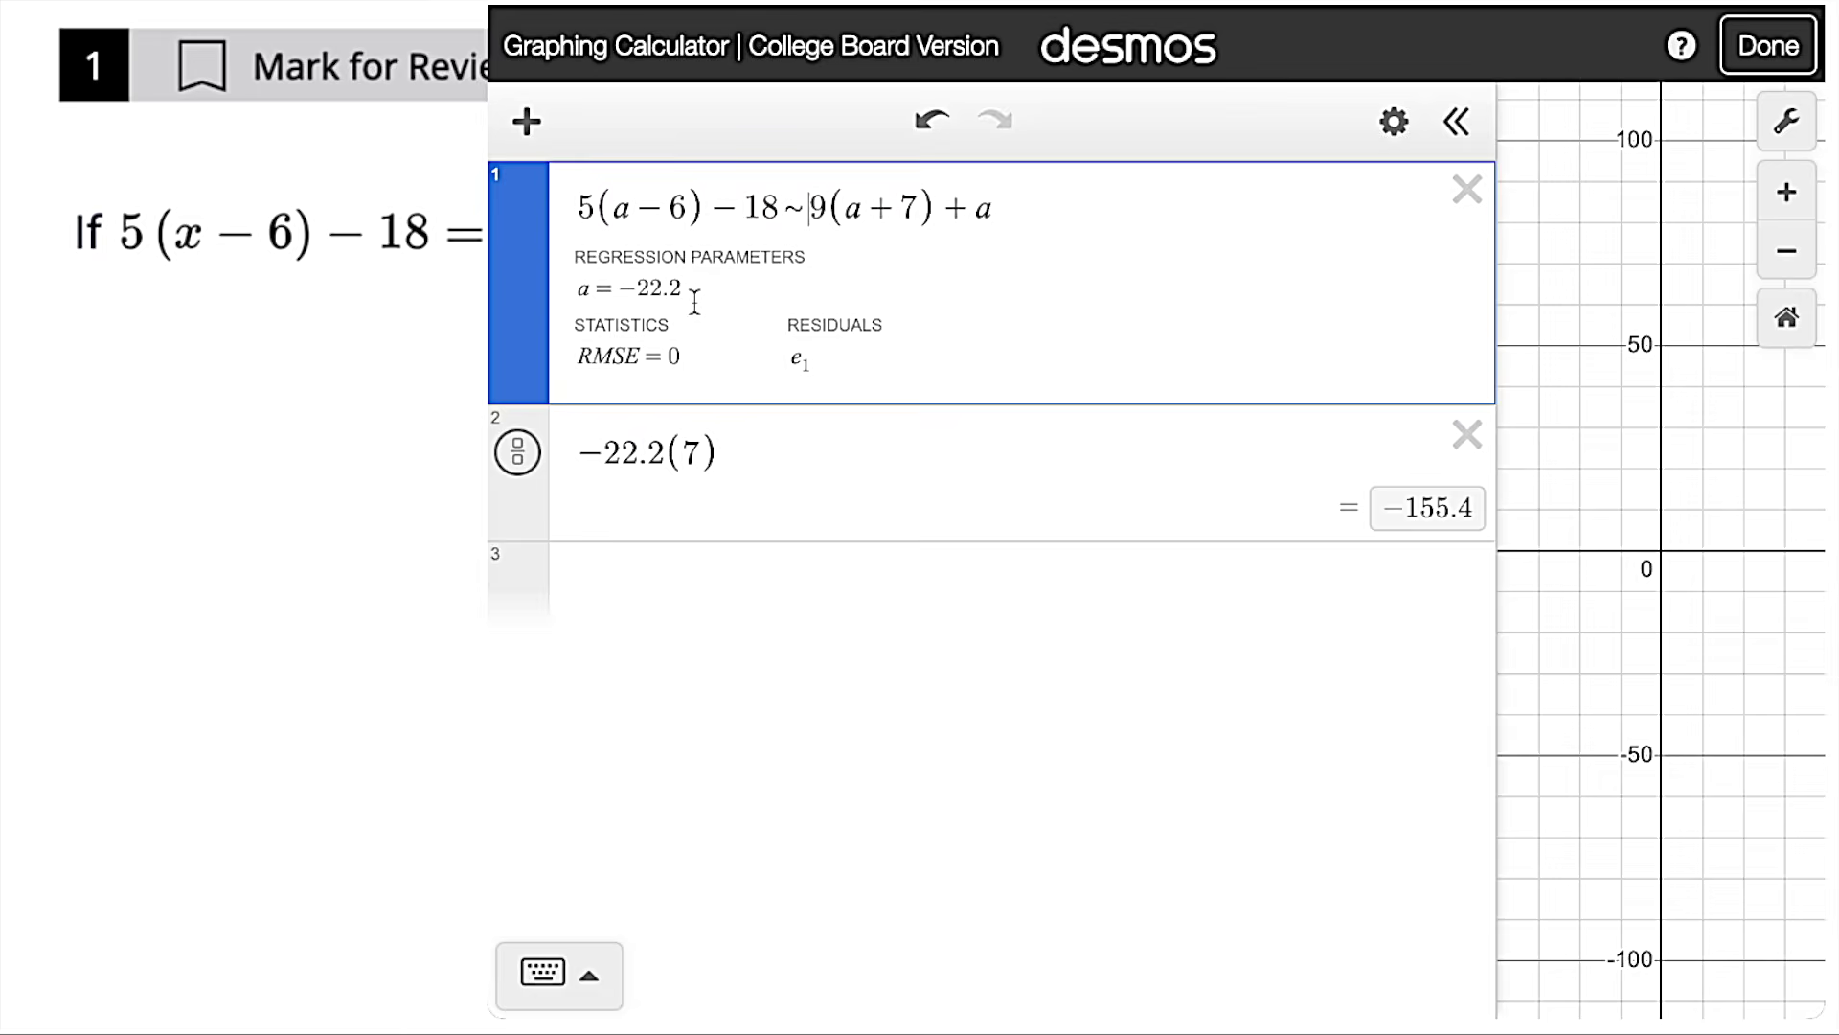
Step: Highlight the solved value of a, delete the -22.2(7) expression and enter 7a in its place
{"action": "left_click_drag", "start_coordinate": [675, 303], "coordinate": [605, 290]}
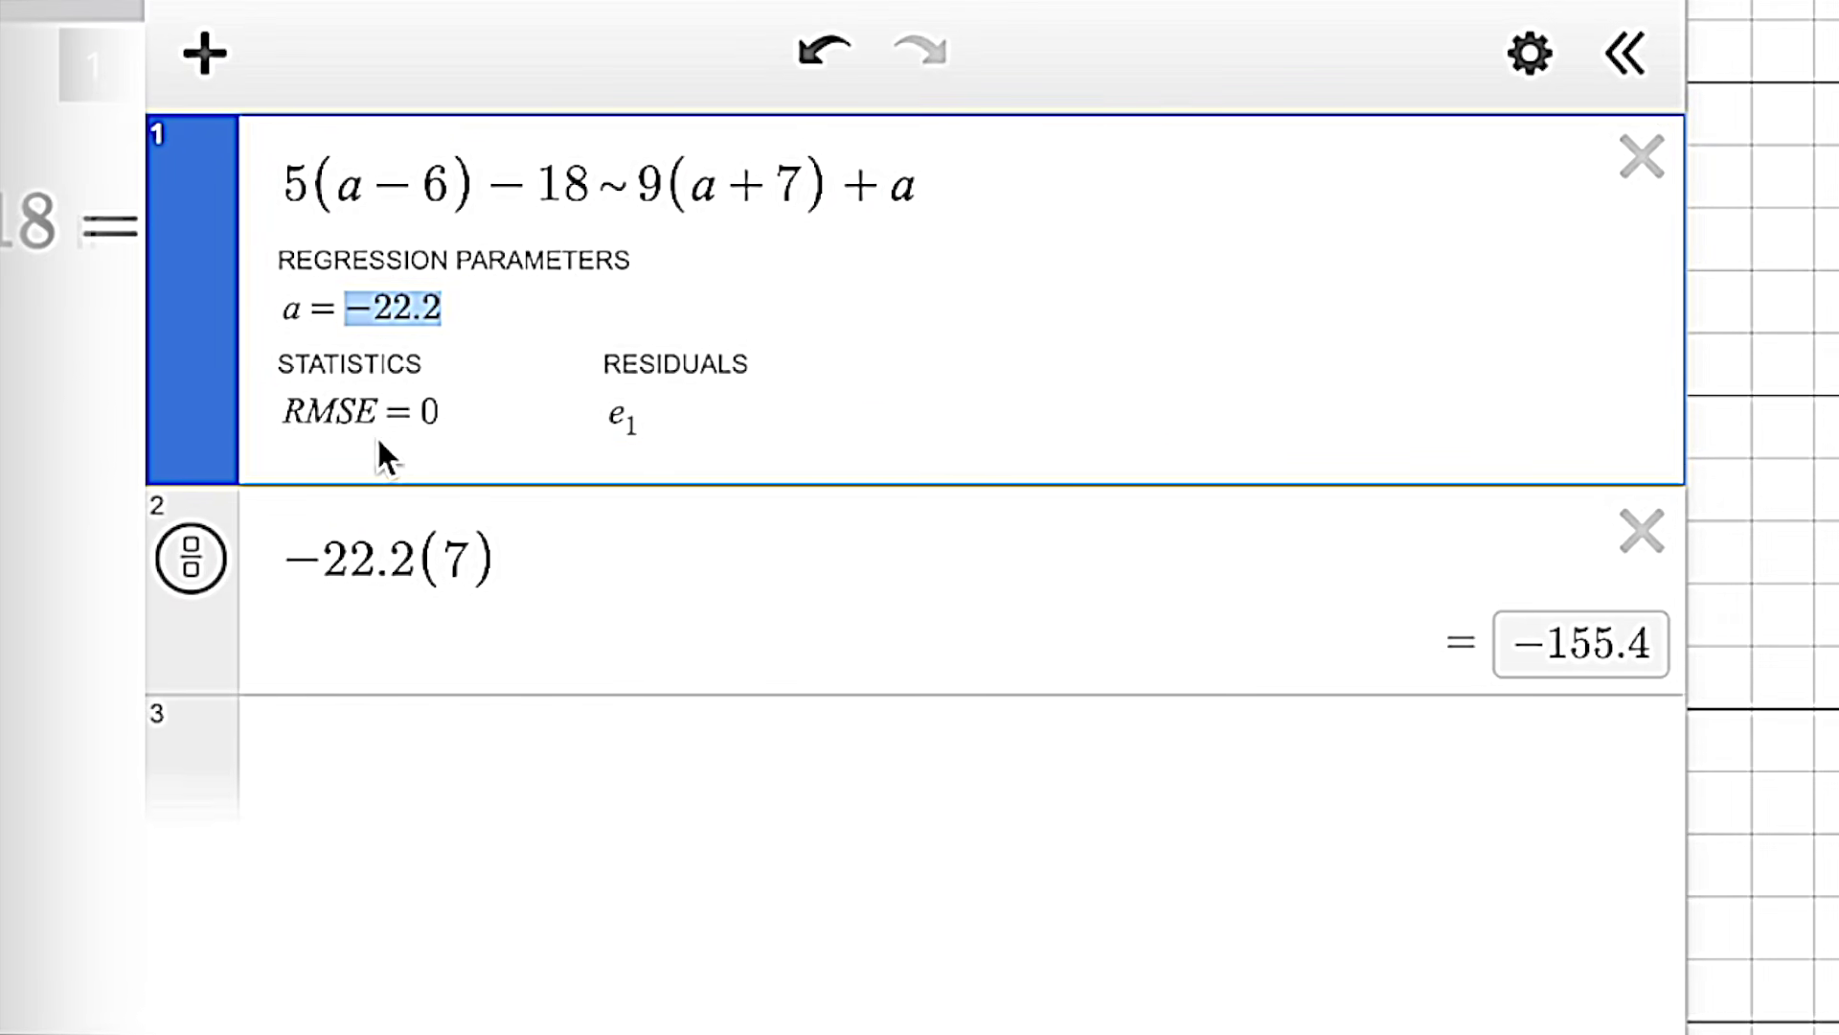
{"action": "left_click", "coordinate": [1641, 531]}
{"action": "left_click", "coordinate": [426, 575]}
{"action": "type", "text": "7a"}
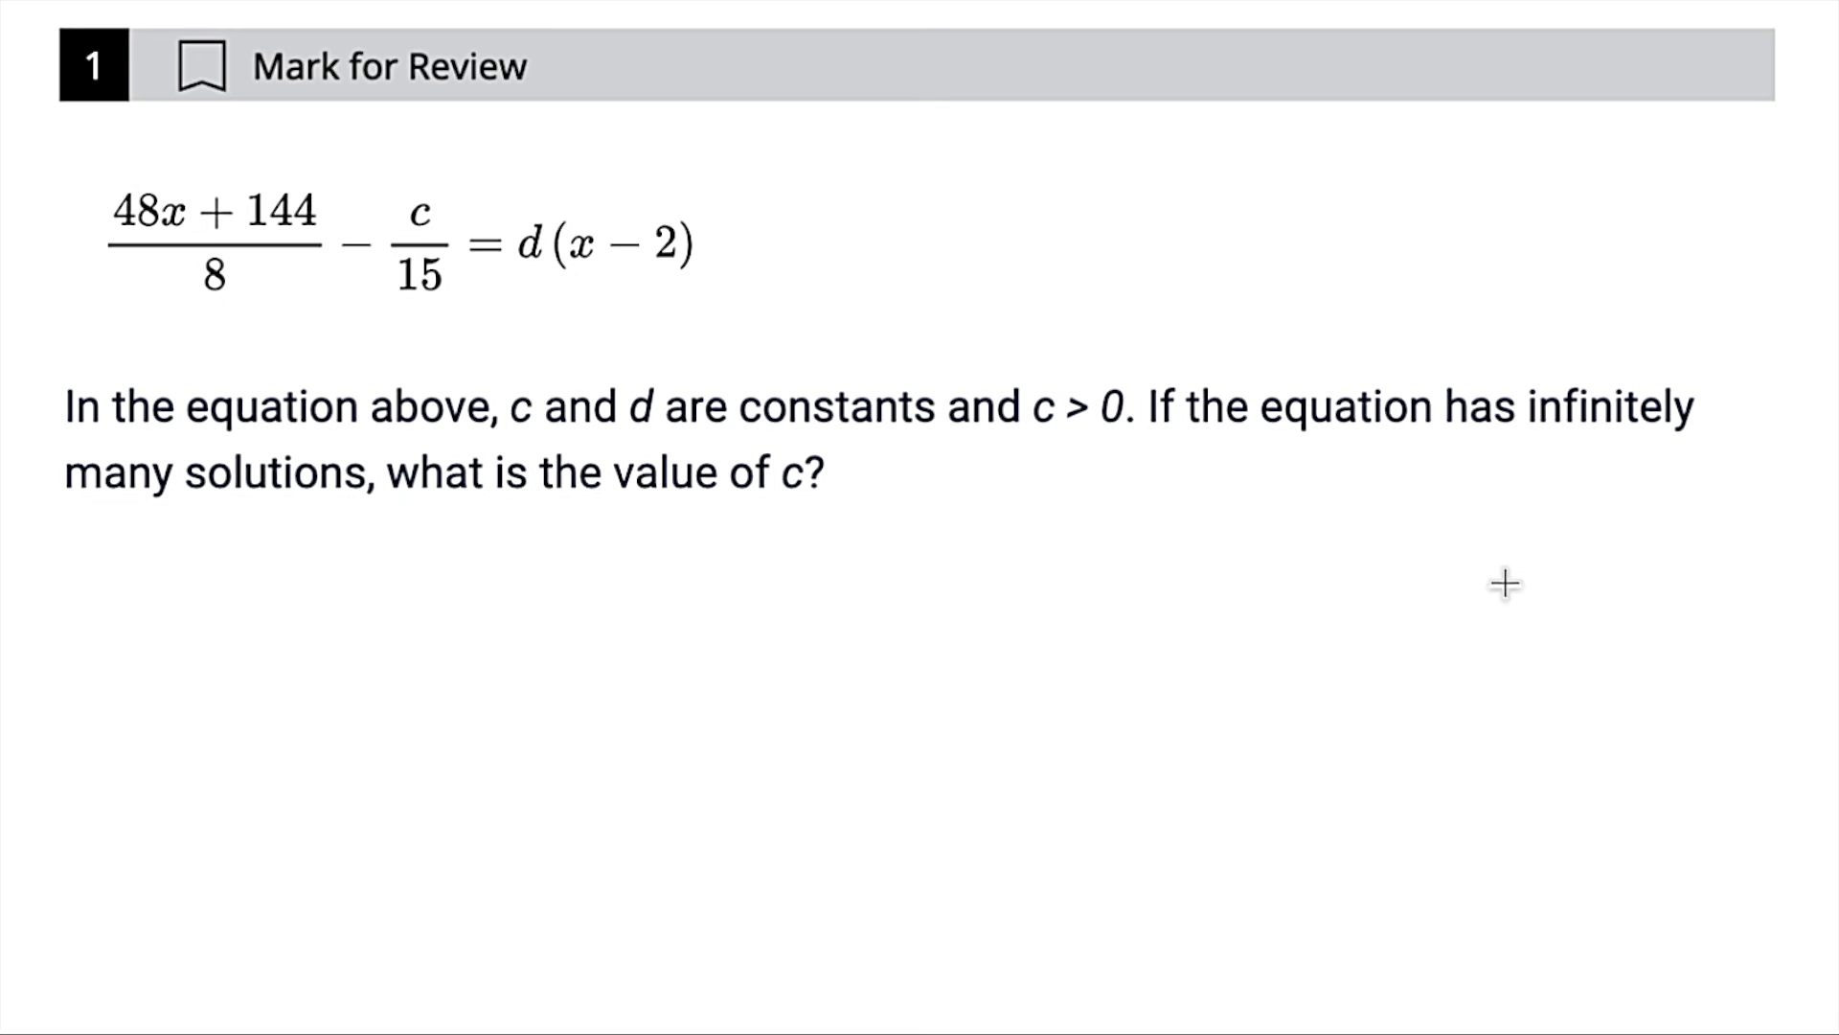
Step: Underline "infinitely many solutions" in the question text
{"action": "left_click_drag", "start_coordinate": [1519, 437], "coordinate": [1683, 439]}
{"action": "left_click_drag", "start_coordinate": [337, 512], "coordinate": [57, 513]}
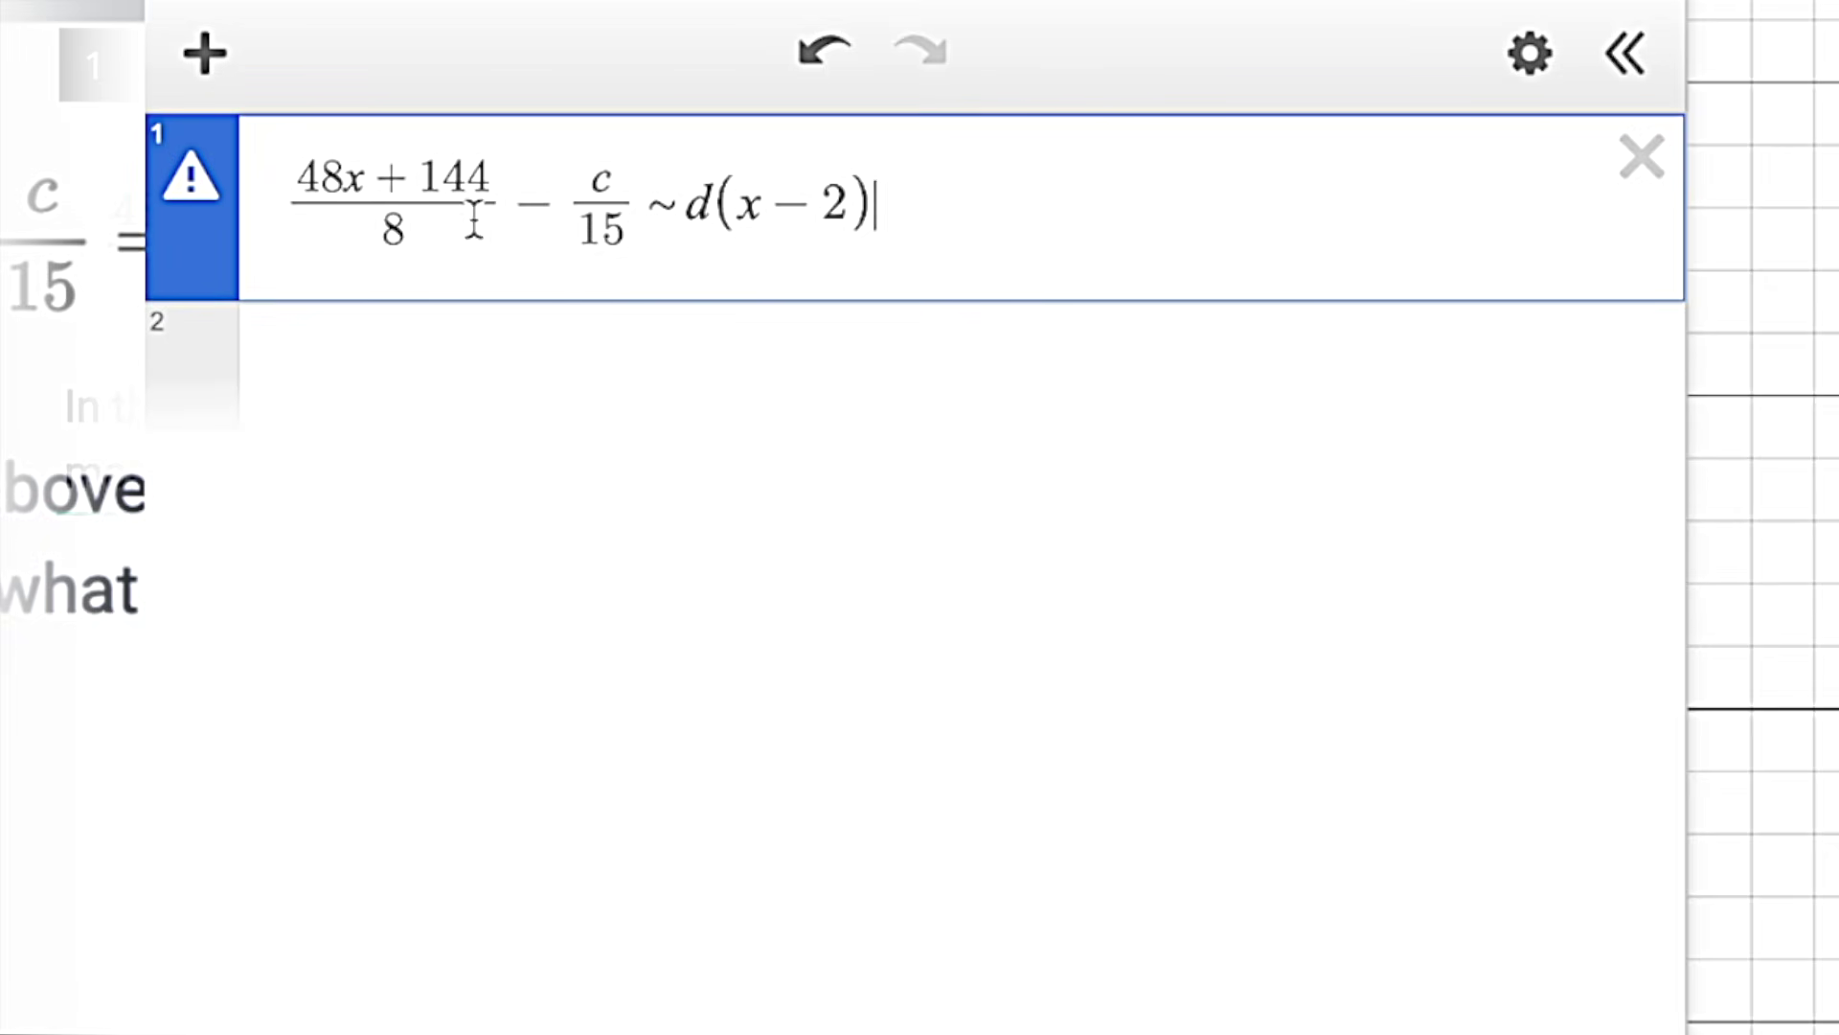
Step: Replace both x variables with a in the regression (48x+144)/8-c/15~d(x-2)
{"action": "double_click", "coordinate": [669, 205]}
{"action": "left_click", "coordinate": [752, 232]}
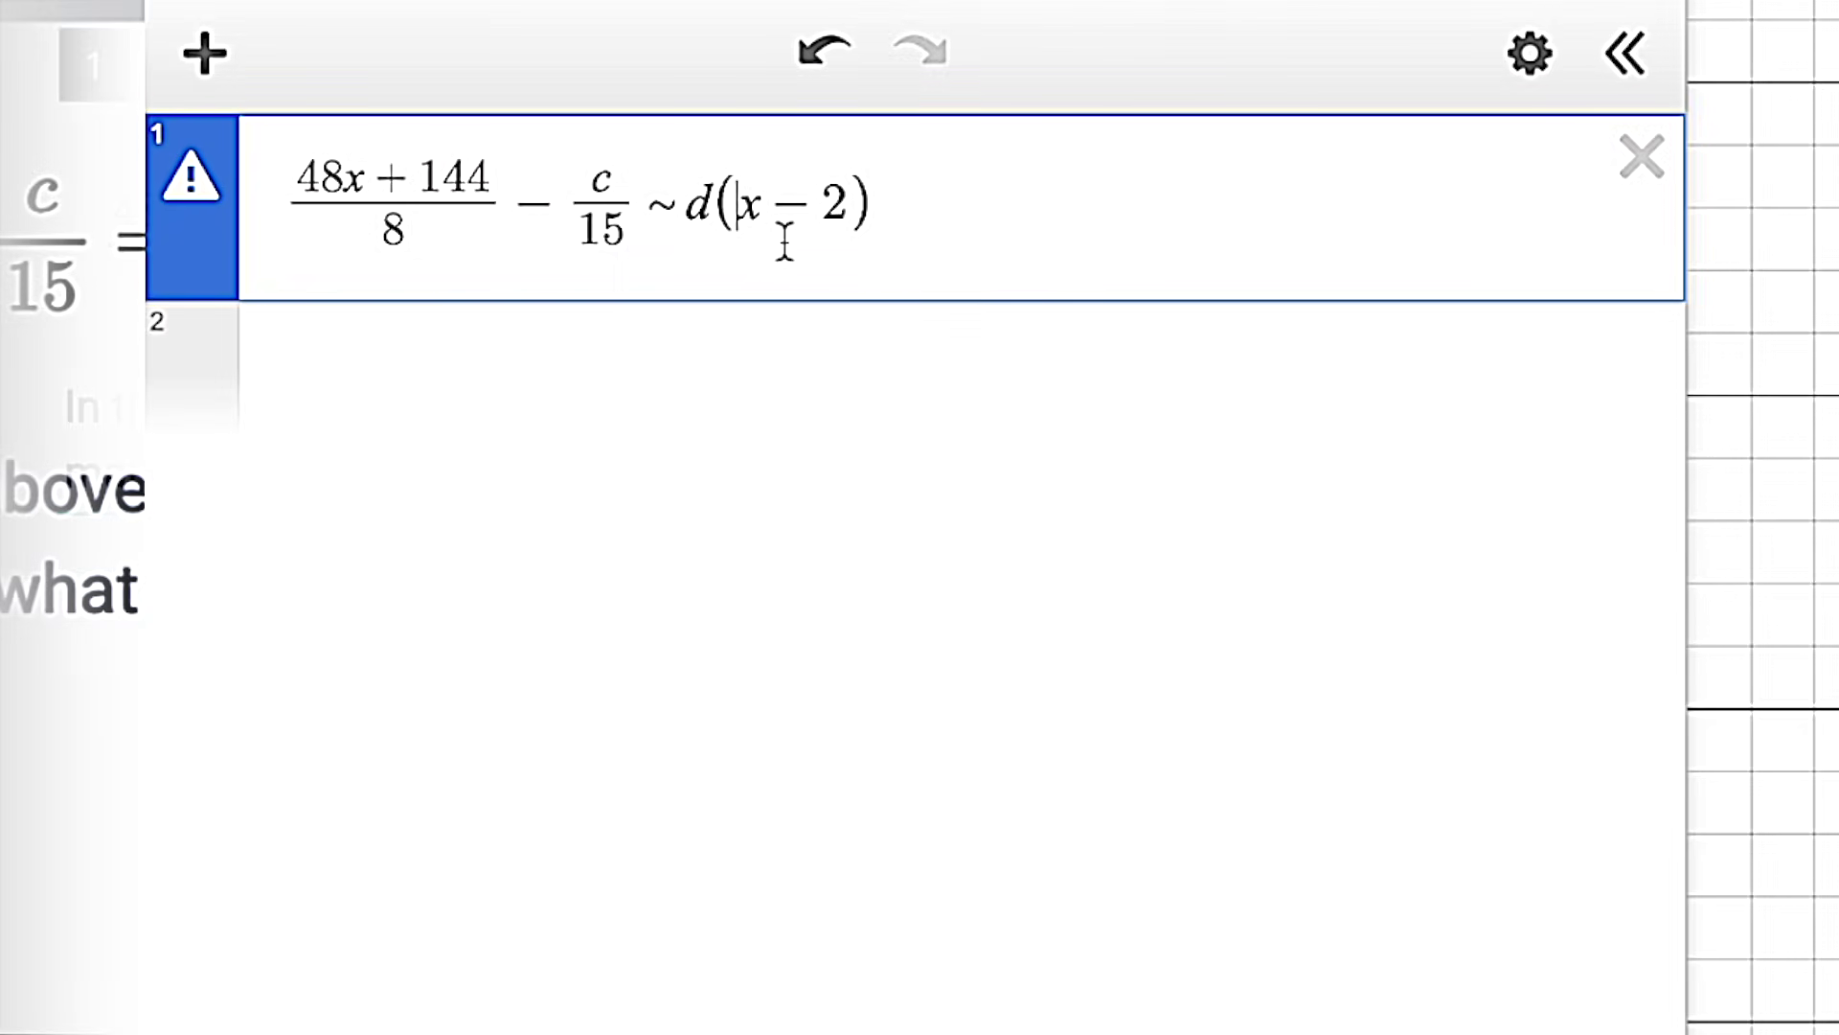
{"action": "double_click", "coordinate": [352, 178]}
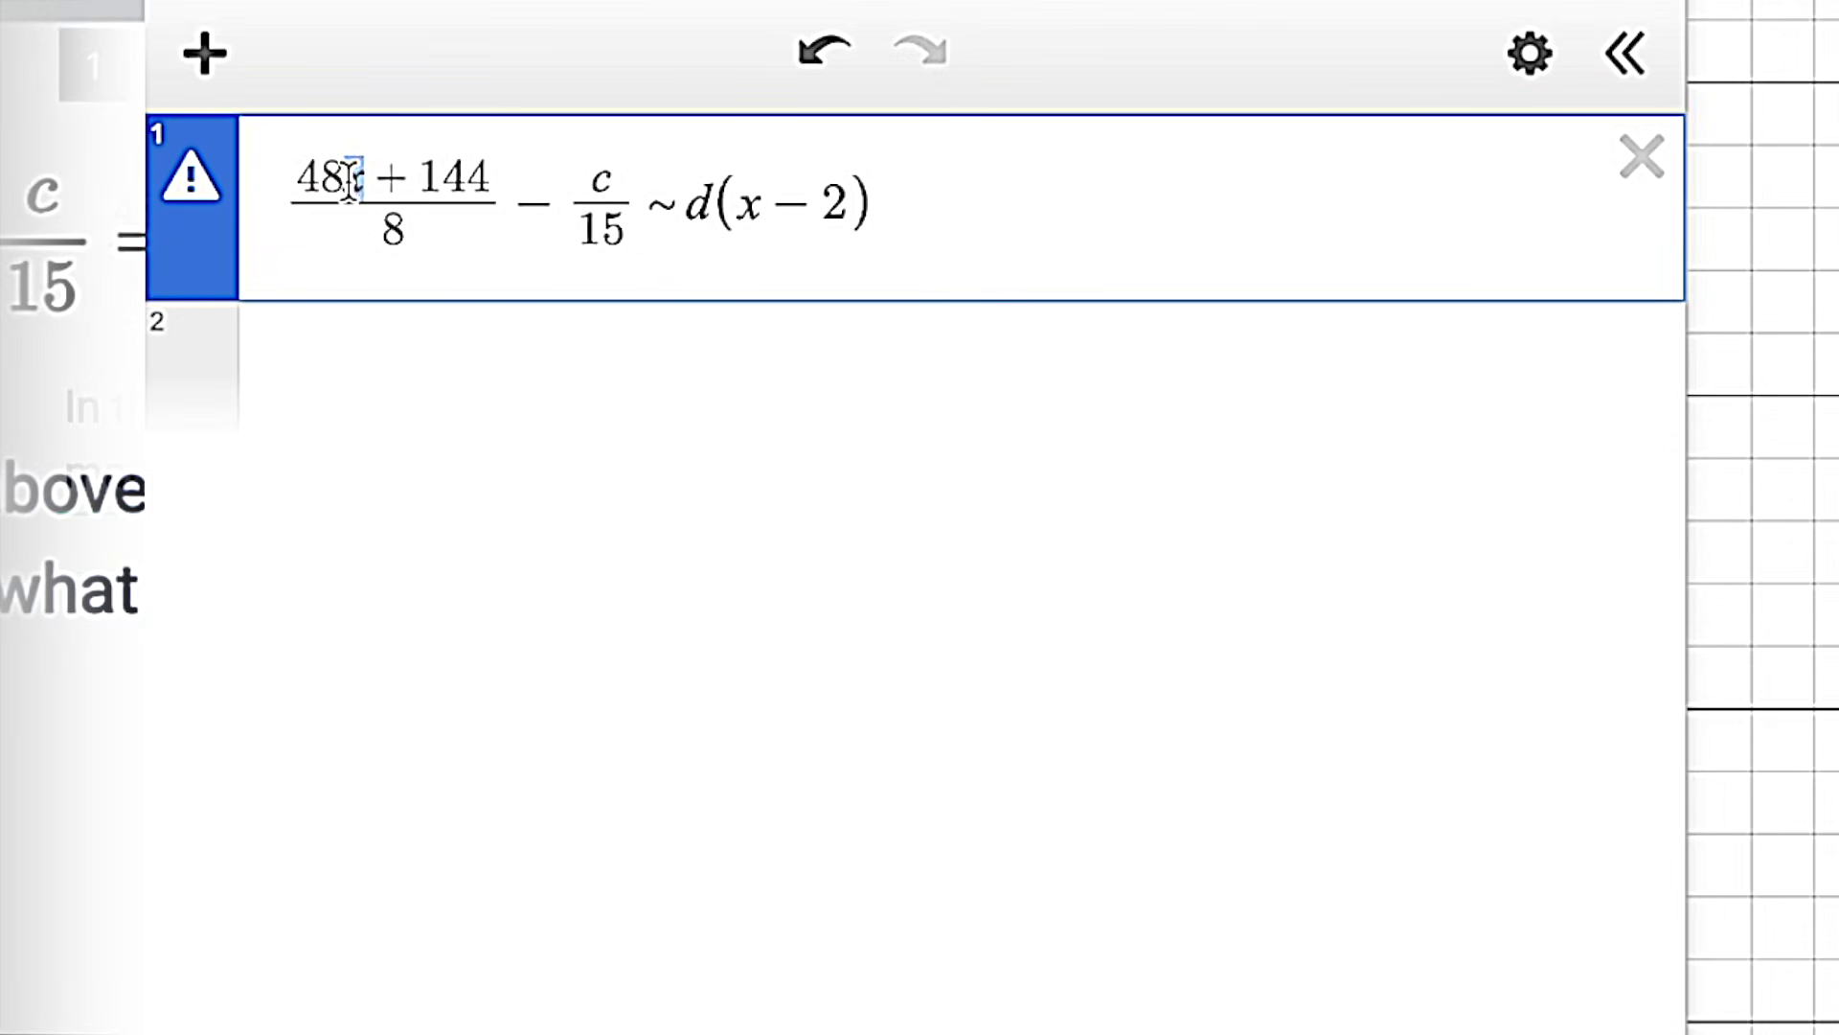
{"action": "type", "text": "a"}
{"action": "double_click", "coordinate": [752, 203]}
{"action": "type", "text": "a"}
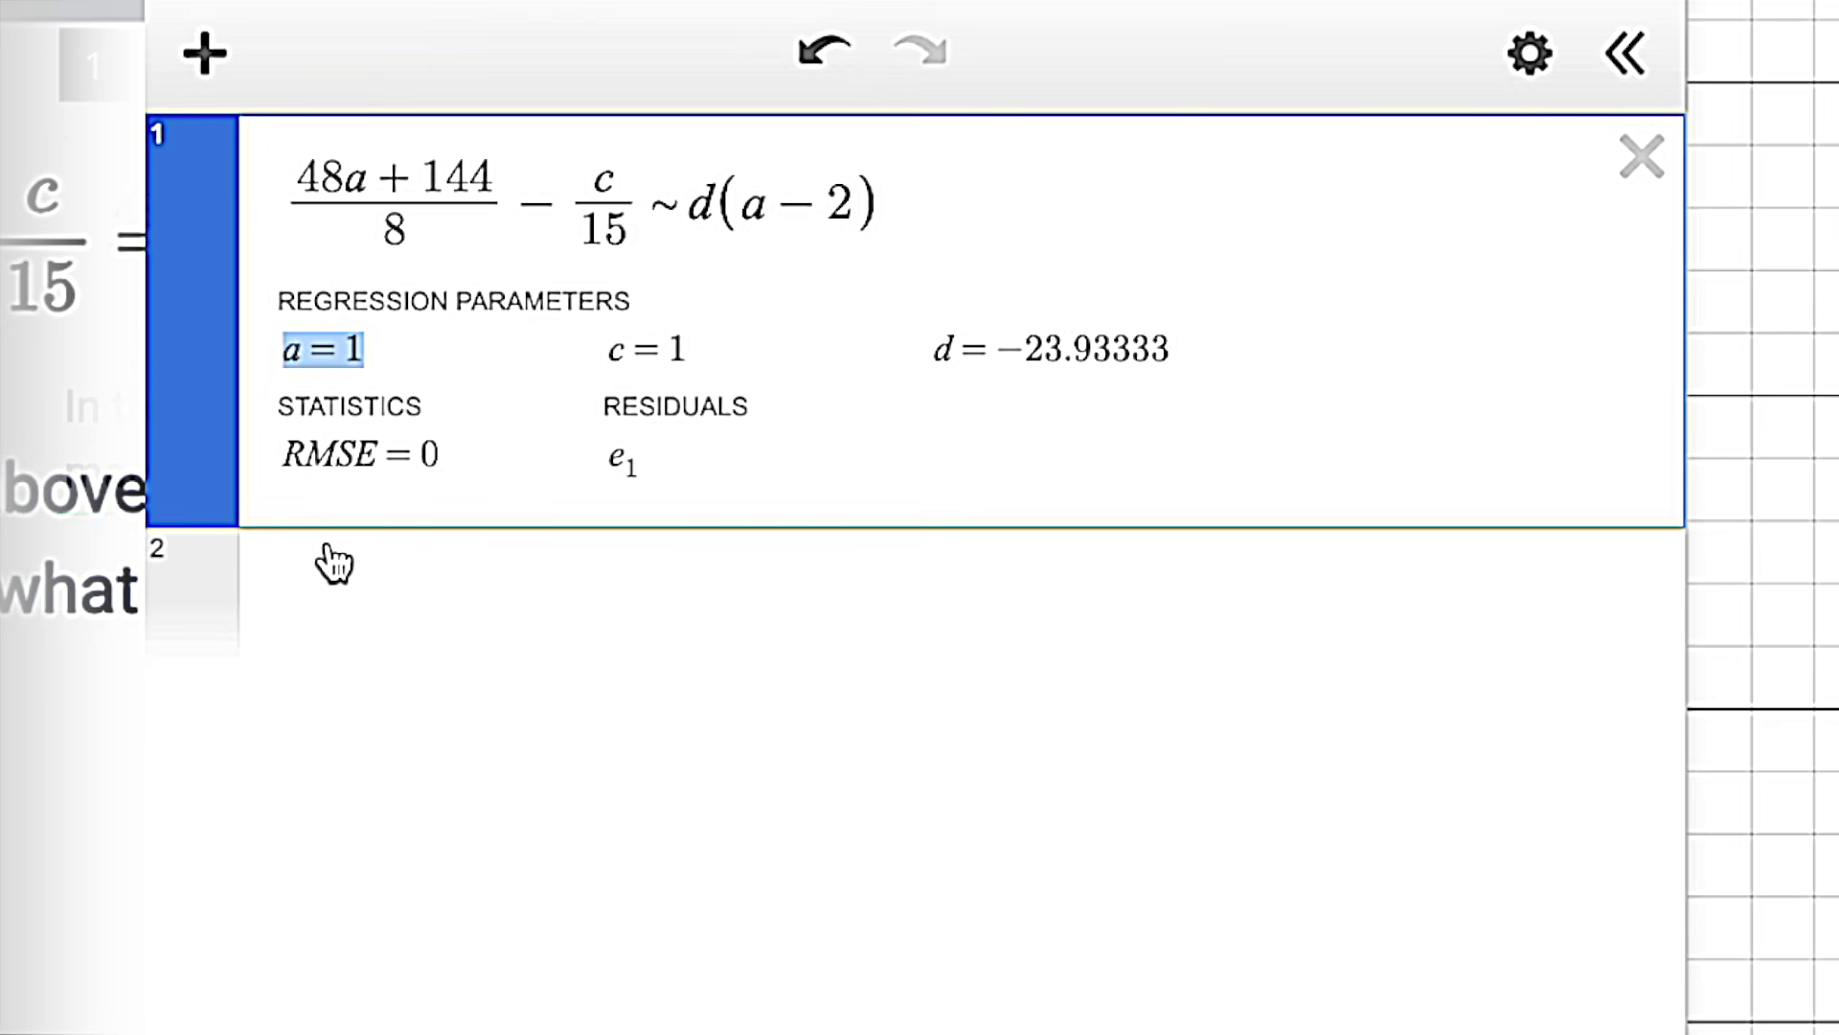
Step: Define a=random(599) in a new expression below the regression
{"action": "key", "text": "Return"}
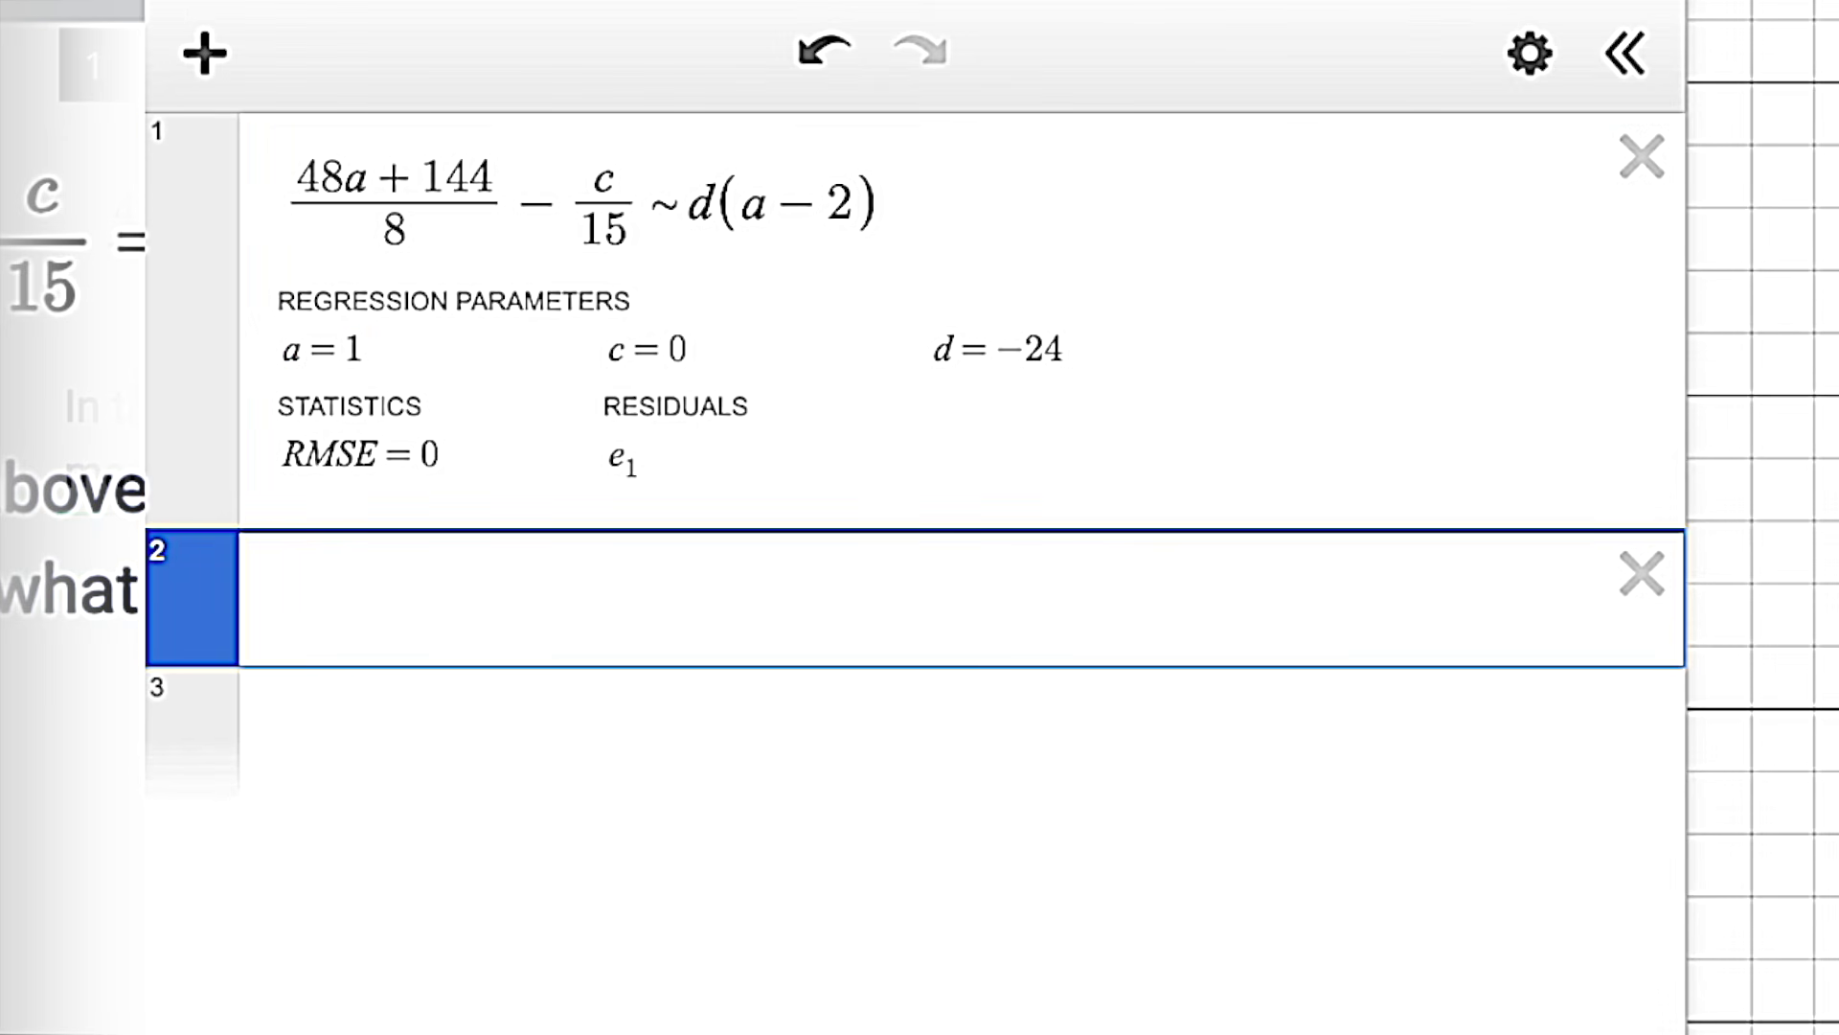
{"action": "type", "text": "a="}
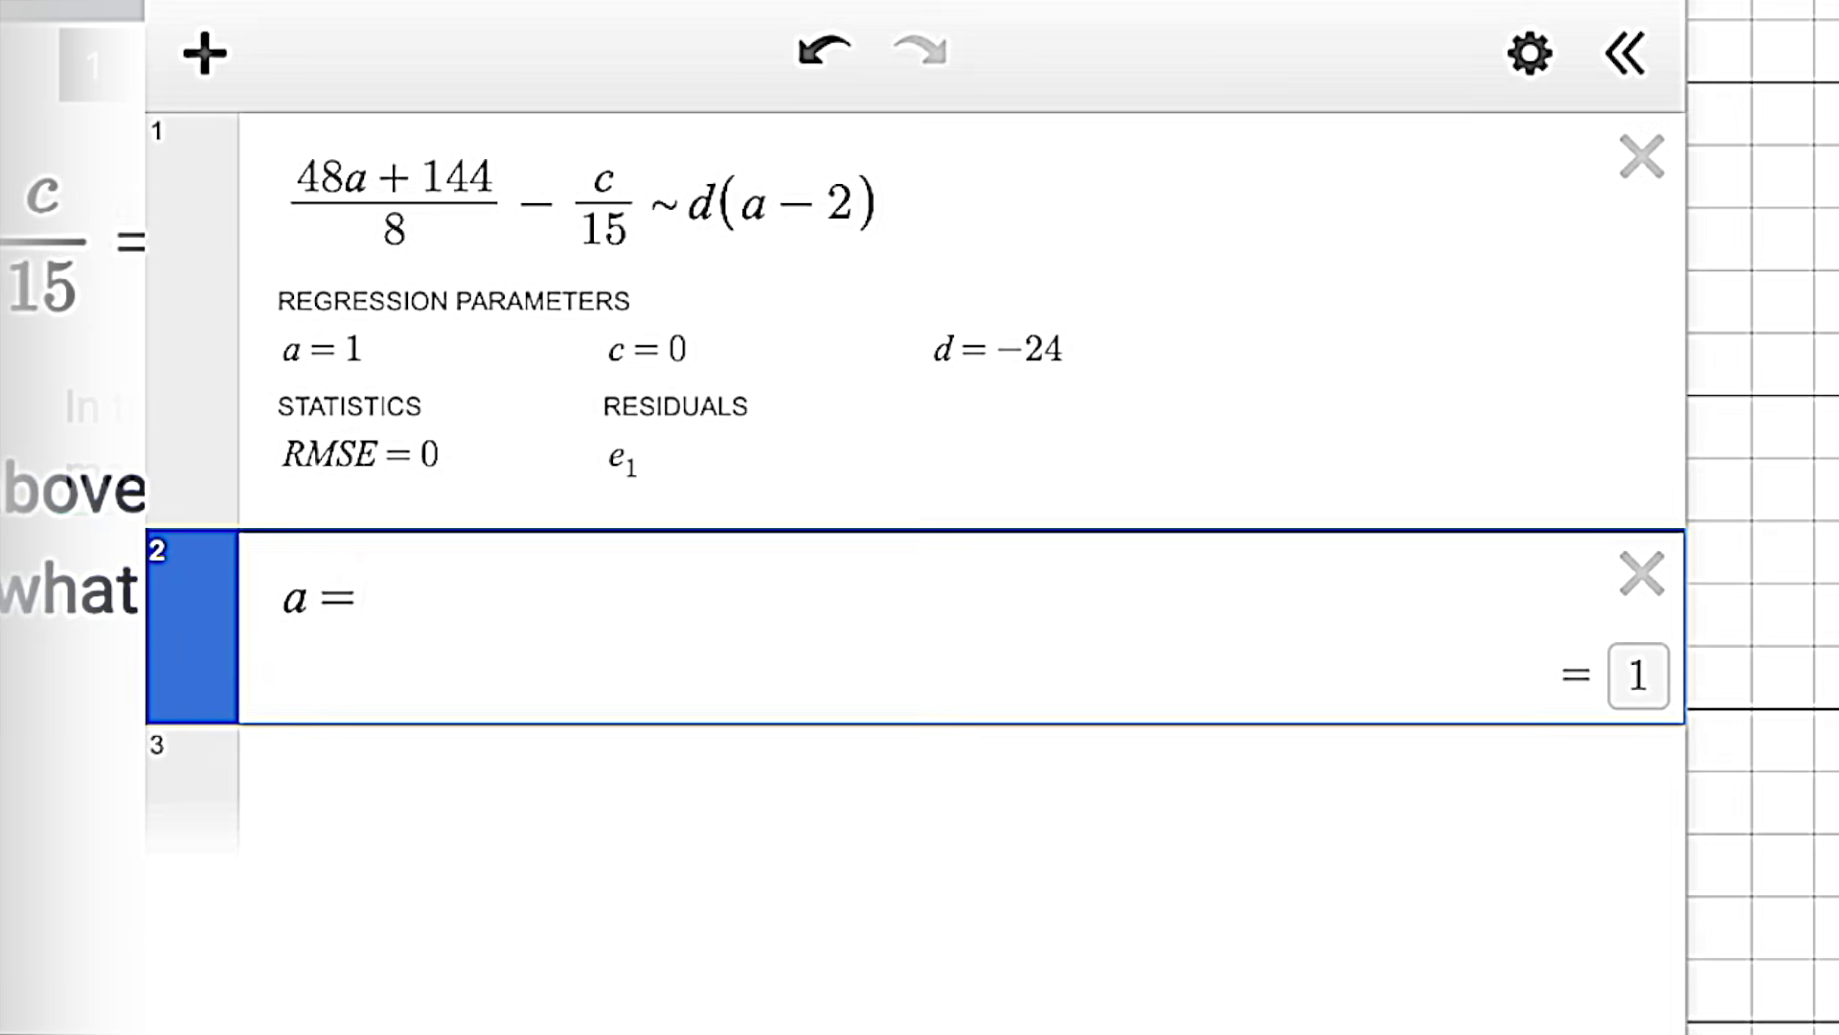
{"action": "type", "text": "random"}
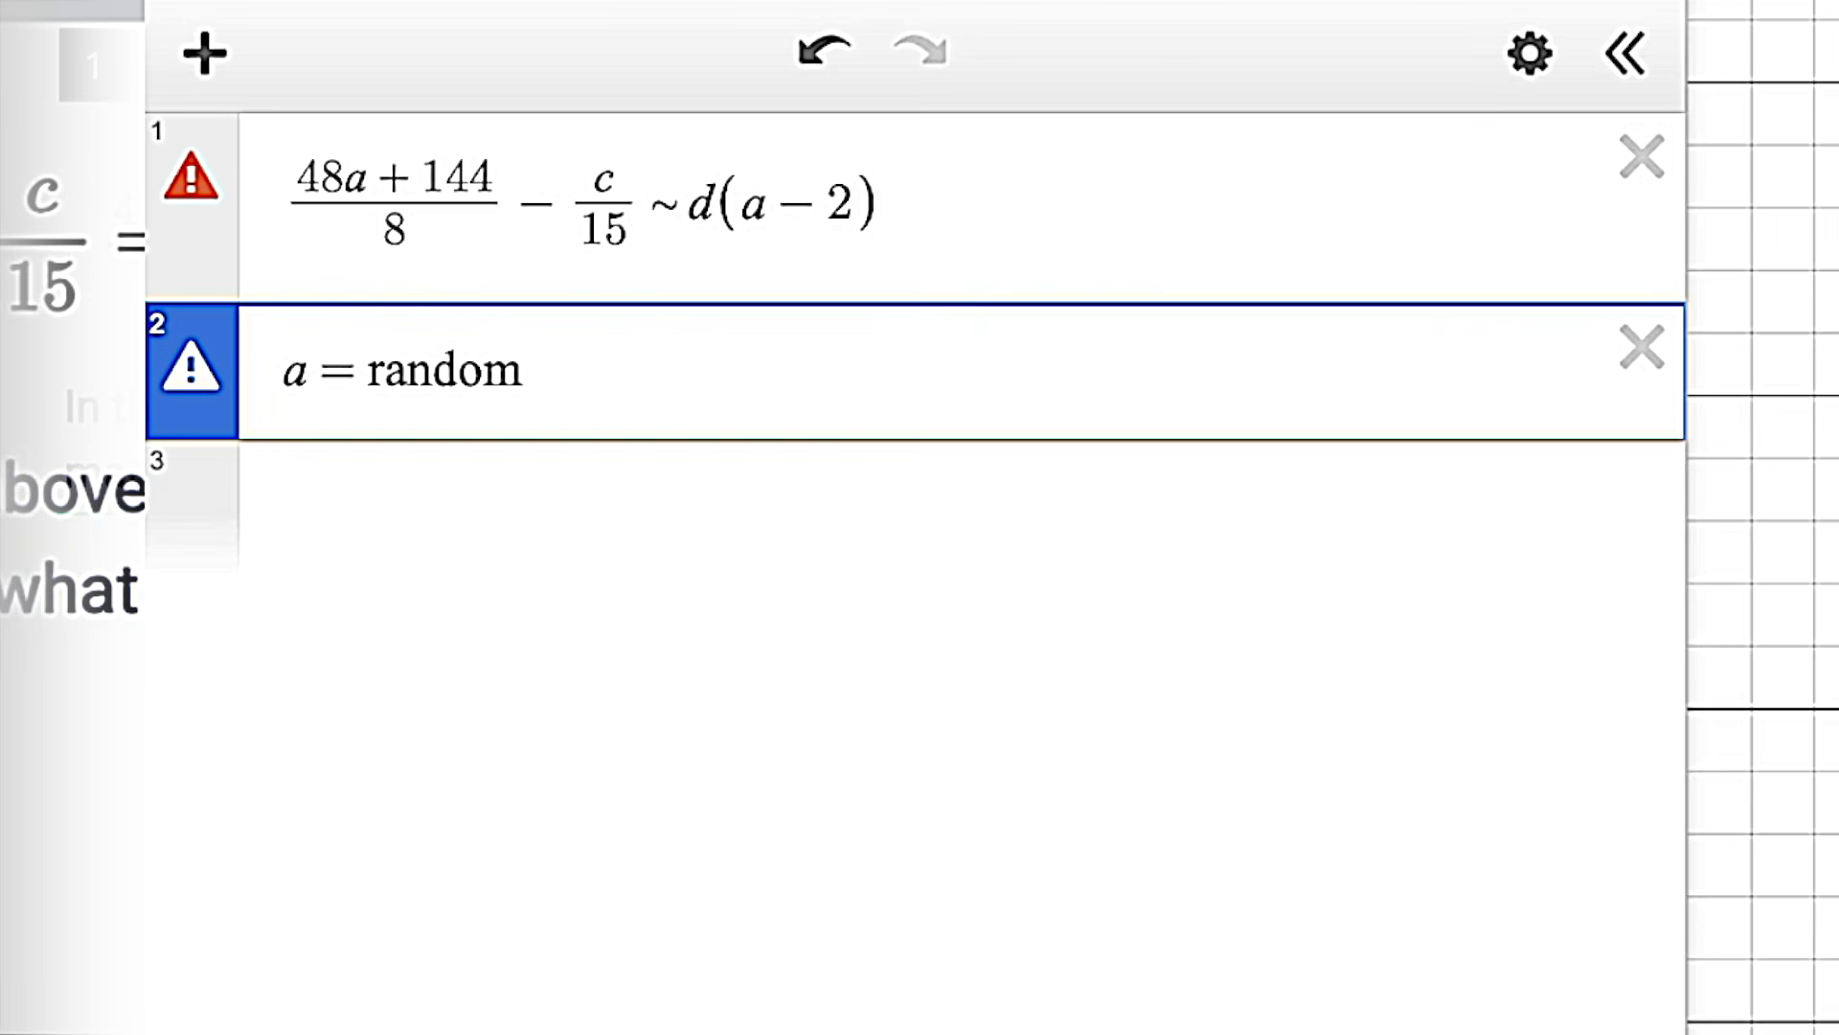
{"action": "type", "text": "("}
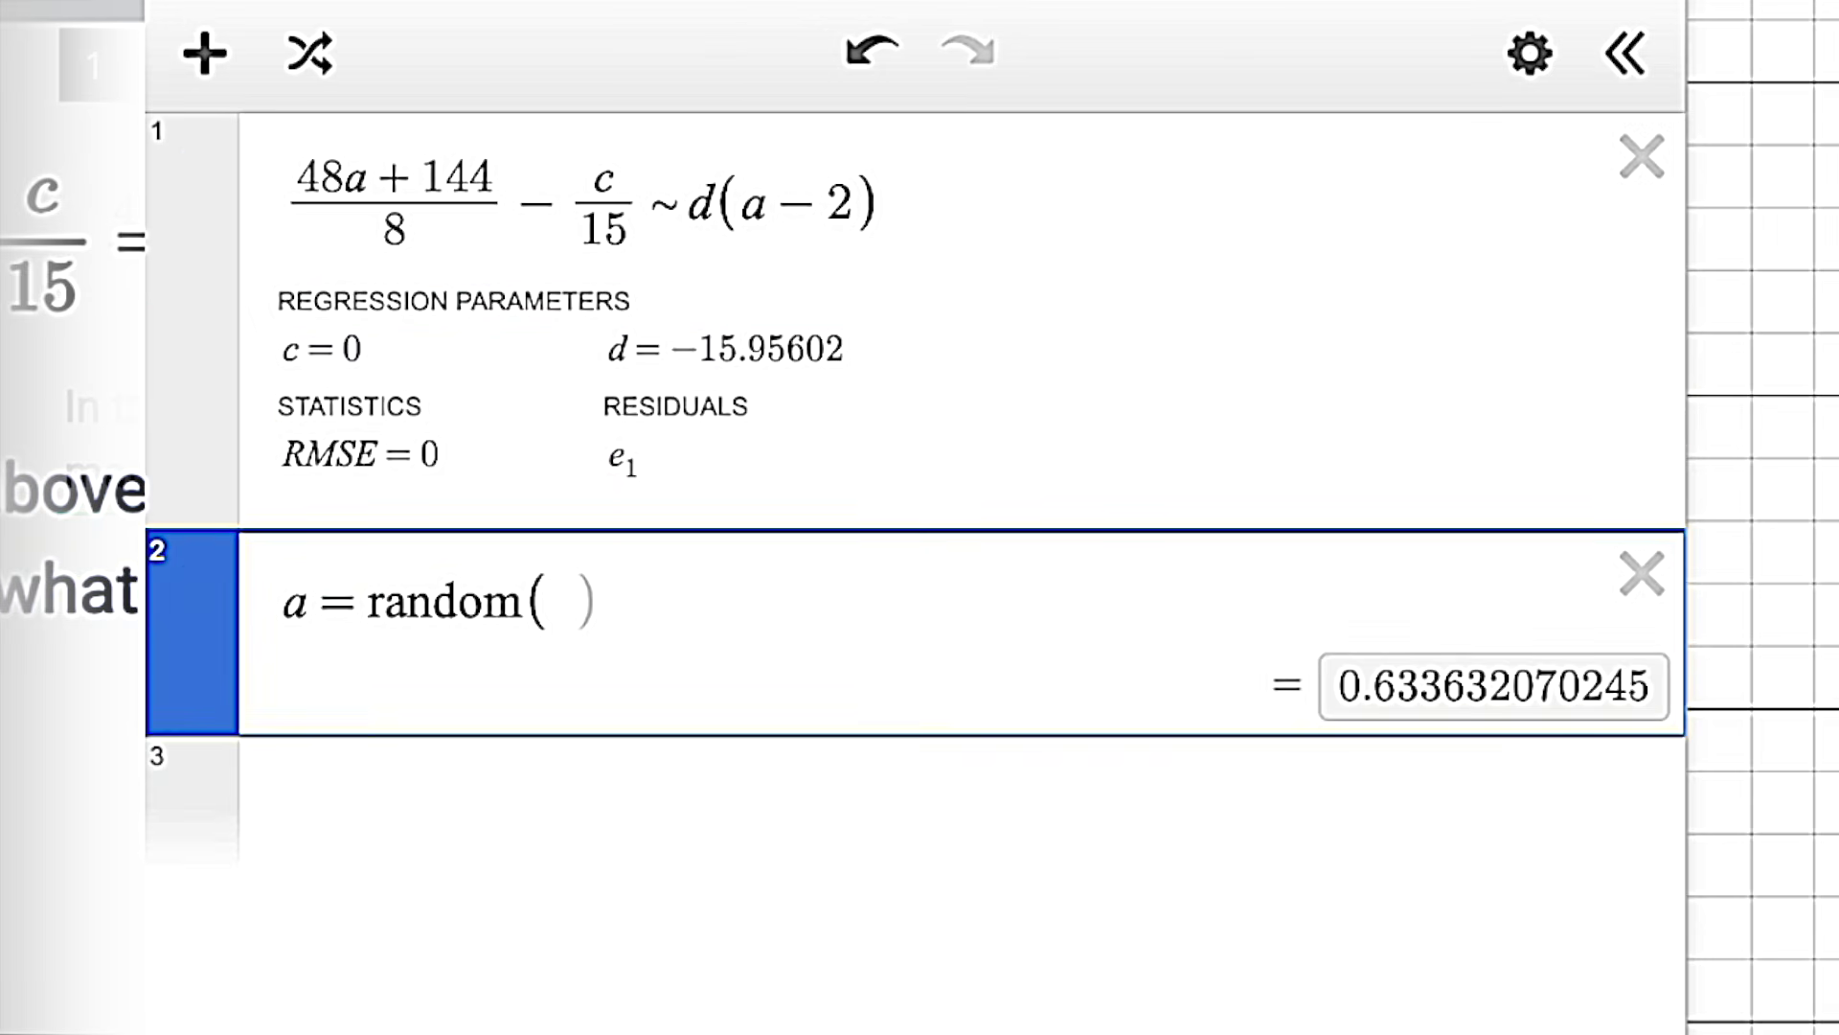
{"action": "type", "text": "599"}
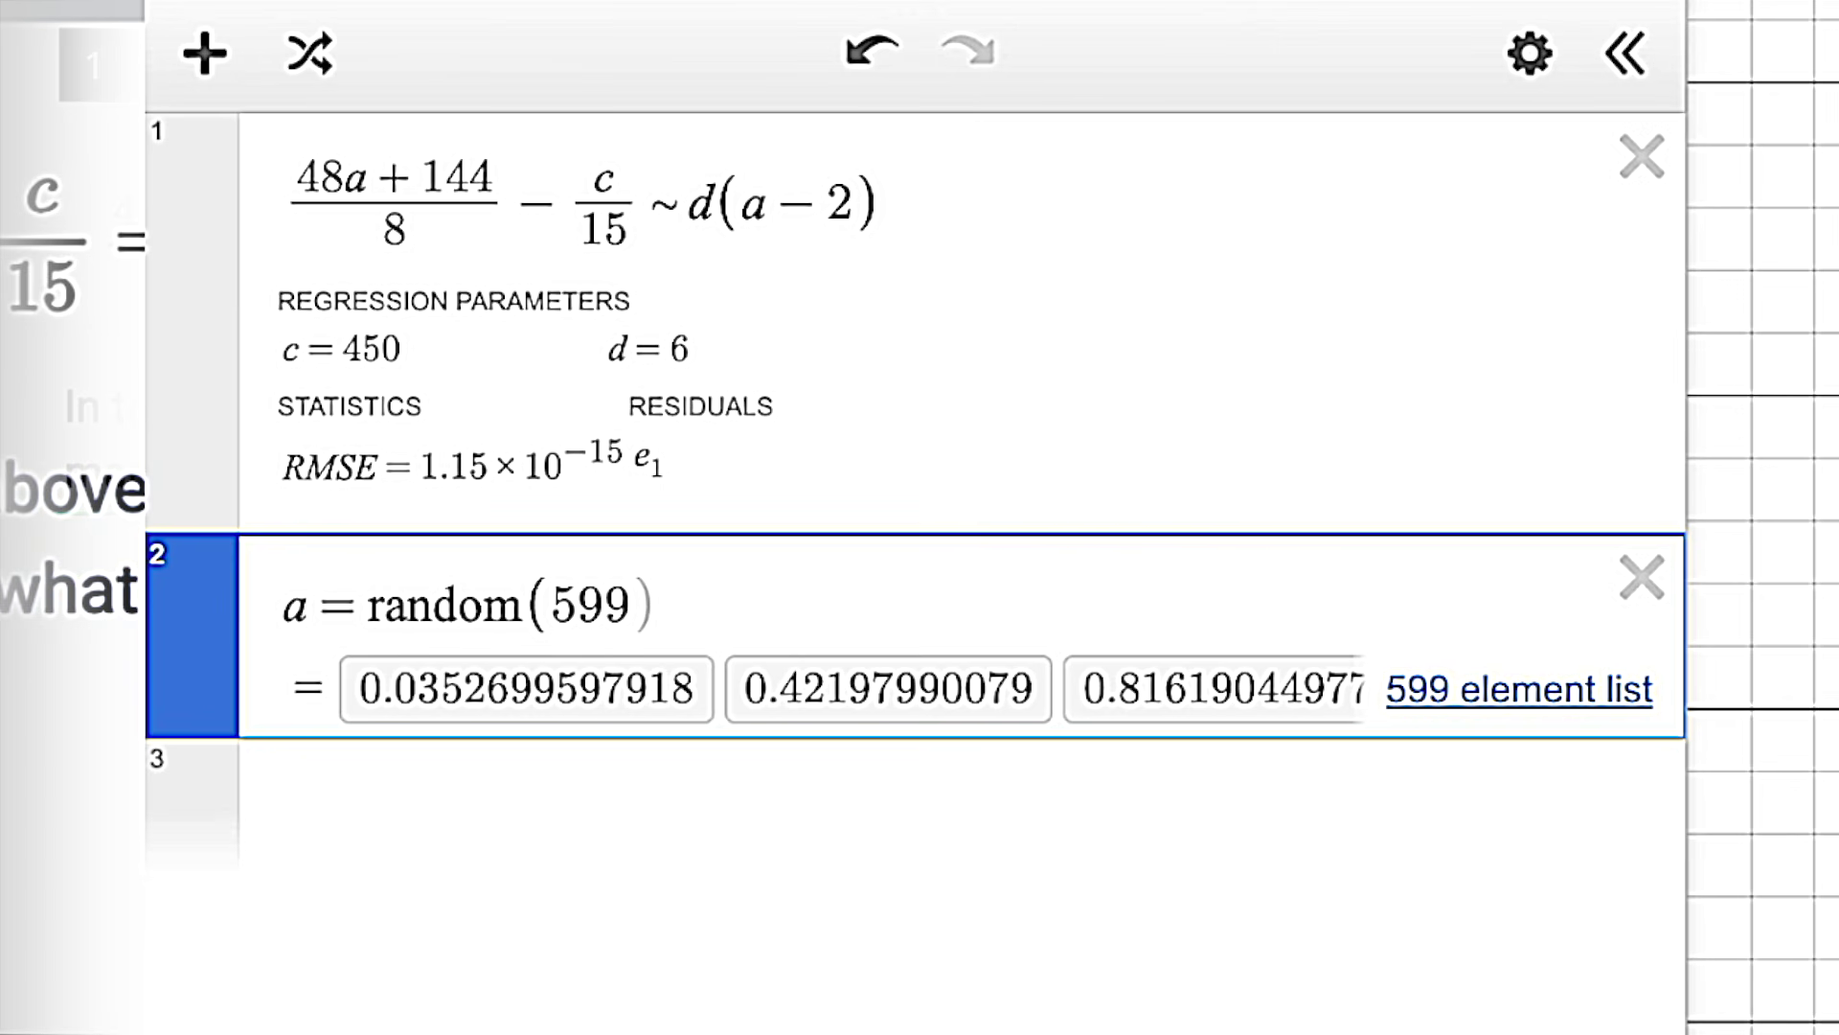
{"action": "type", "text": ")"}
Step: Highlight the solved parameters d and c, and the random function in the definition of a
{"action": "left_click", "coordinate": [278, 369]}
{"action": "left_click", "coordinate": [618, 352]}
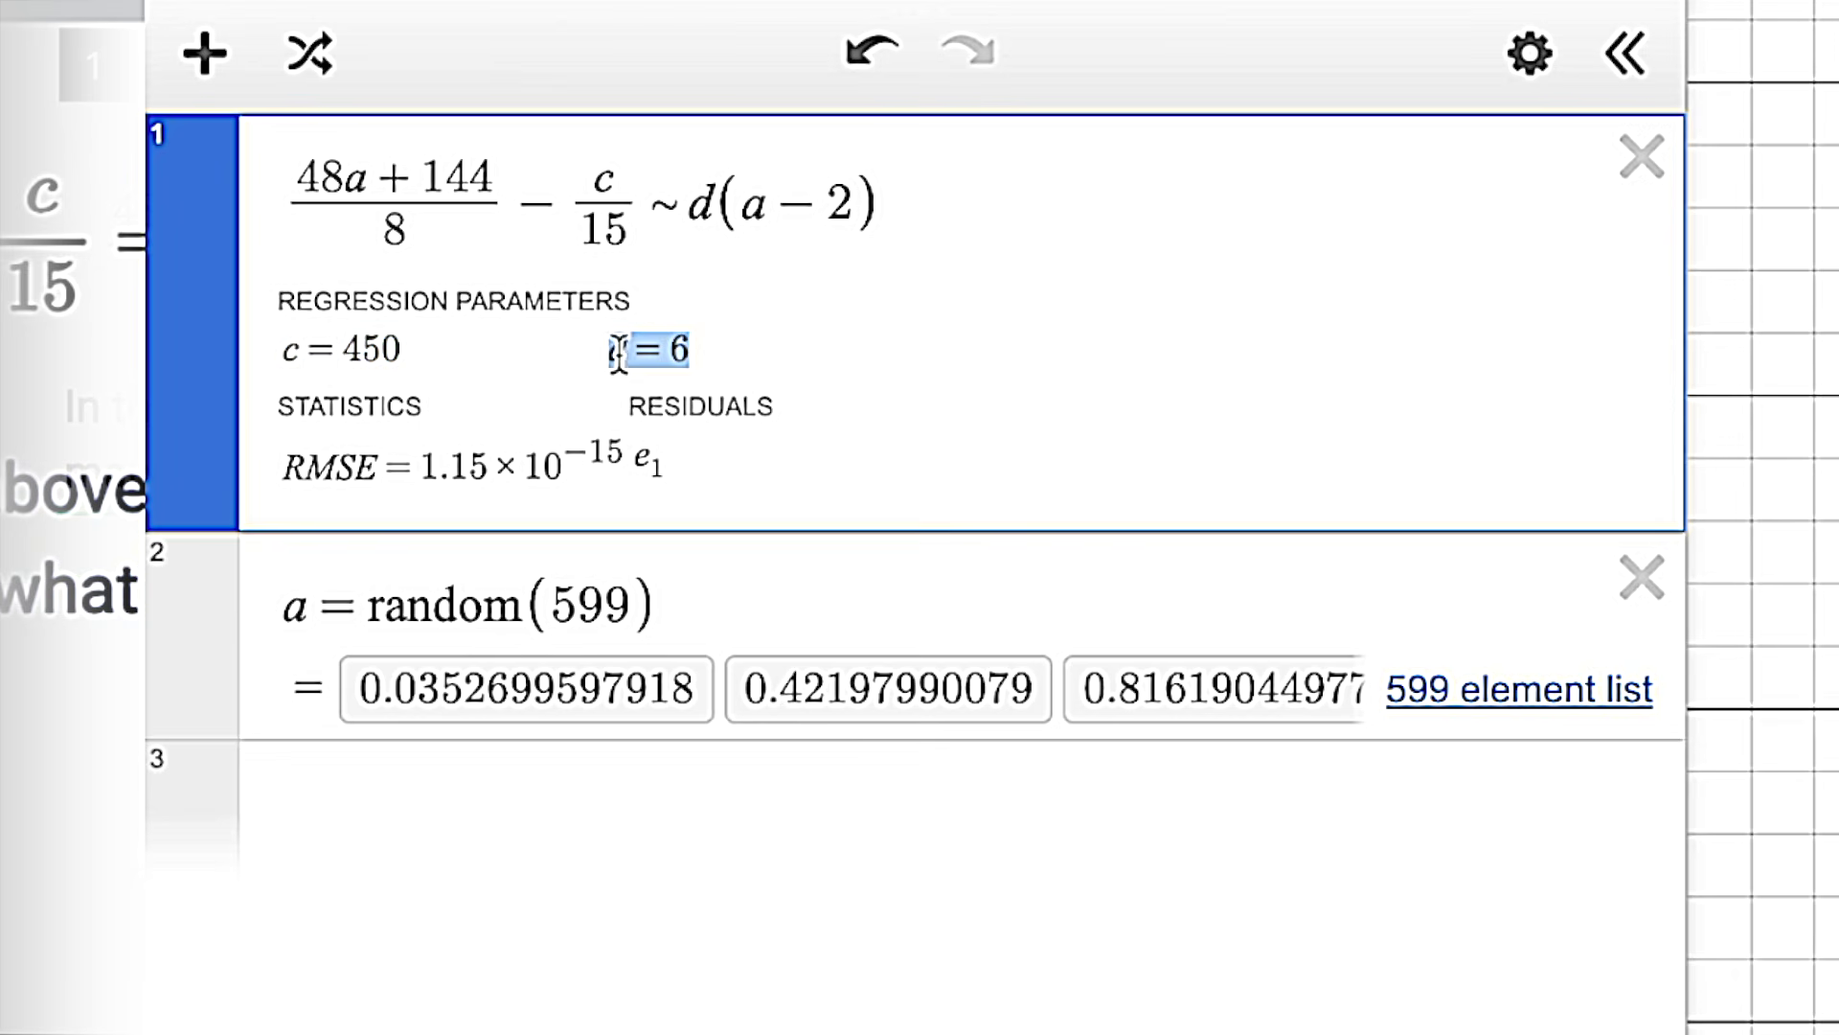
{"action": "left_click", "coordinate": [325, 356]}
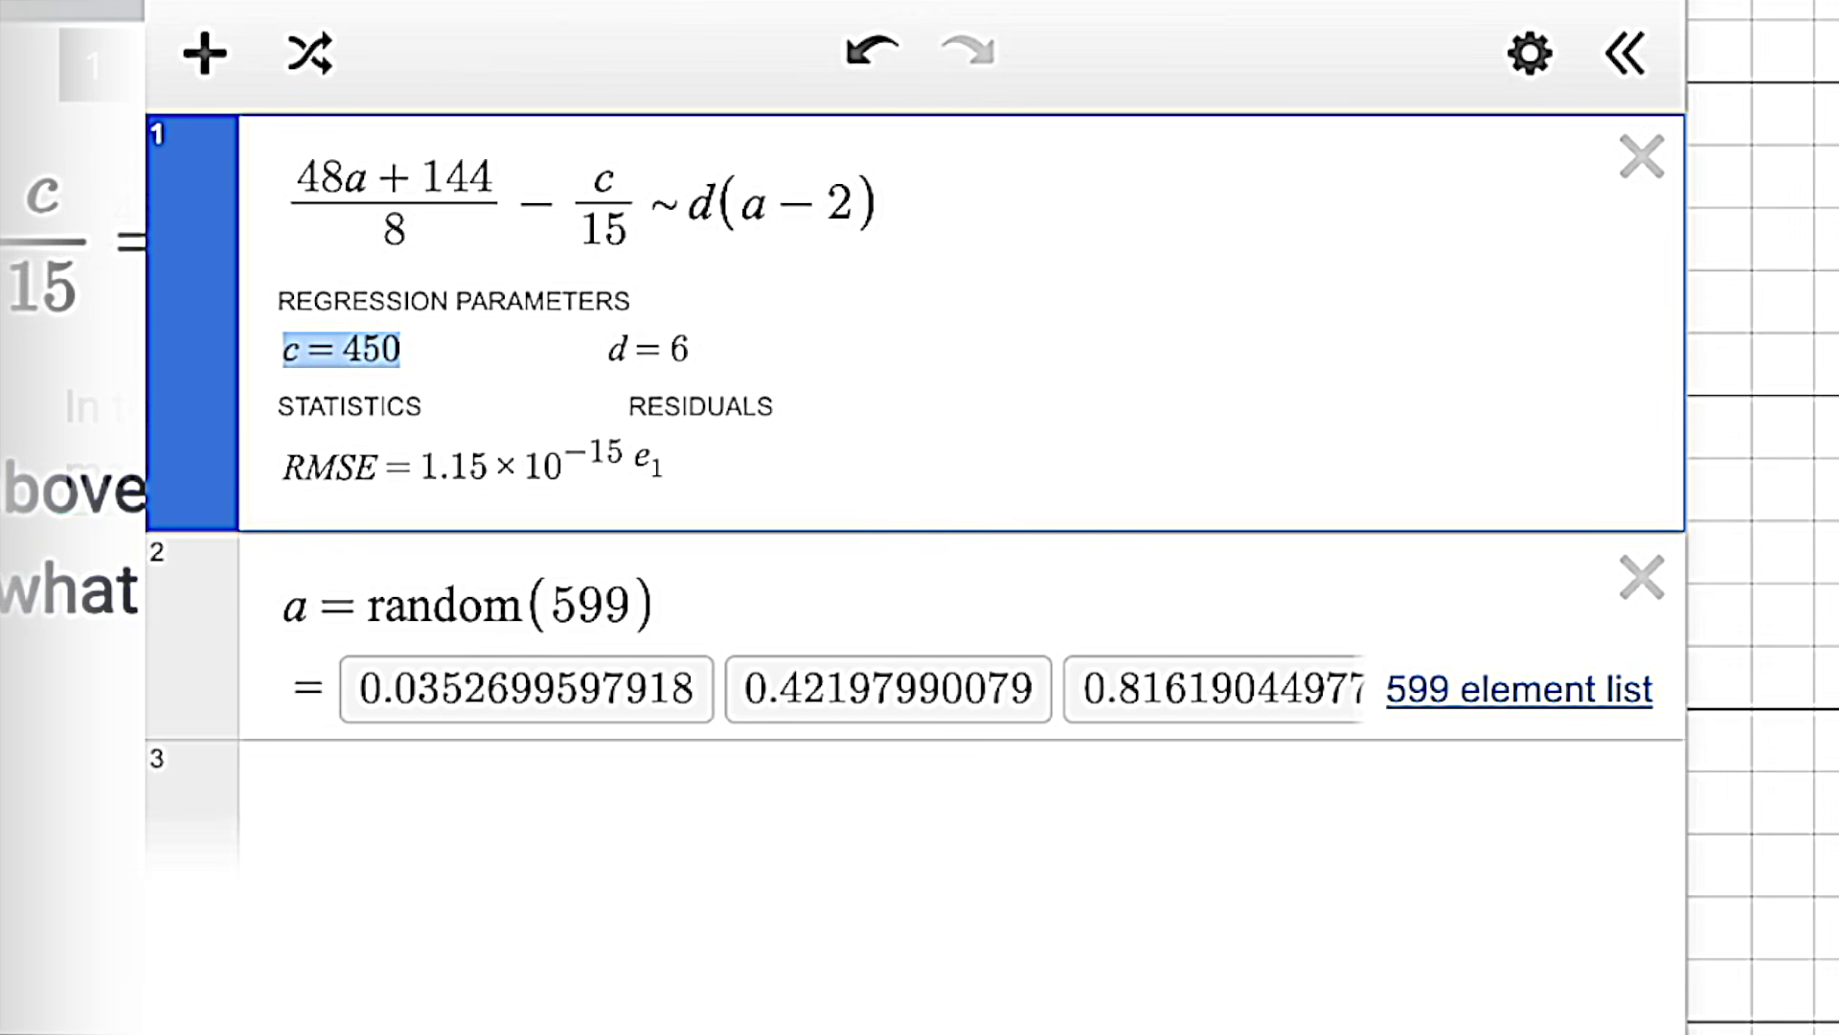
{"action": "left_click", "coordinate": [544, 584]}
{"action": "left_click", "coordinate": [801, 604]}
{"action": "left_click_drag", "start_coordinate": [800, 604], "coordinate": [279, 604]}
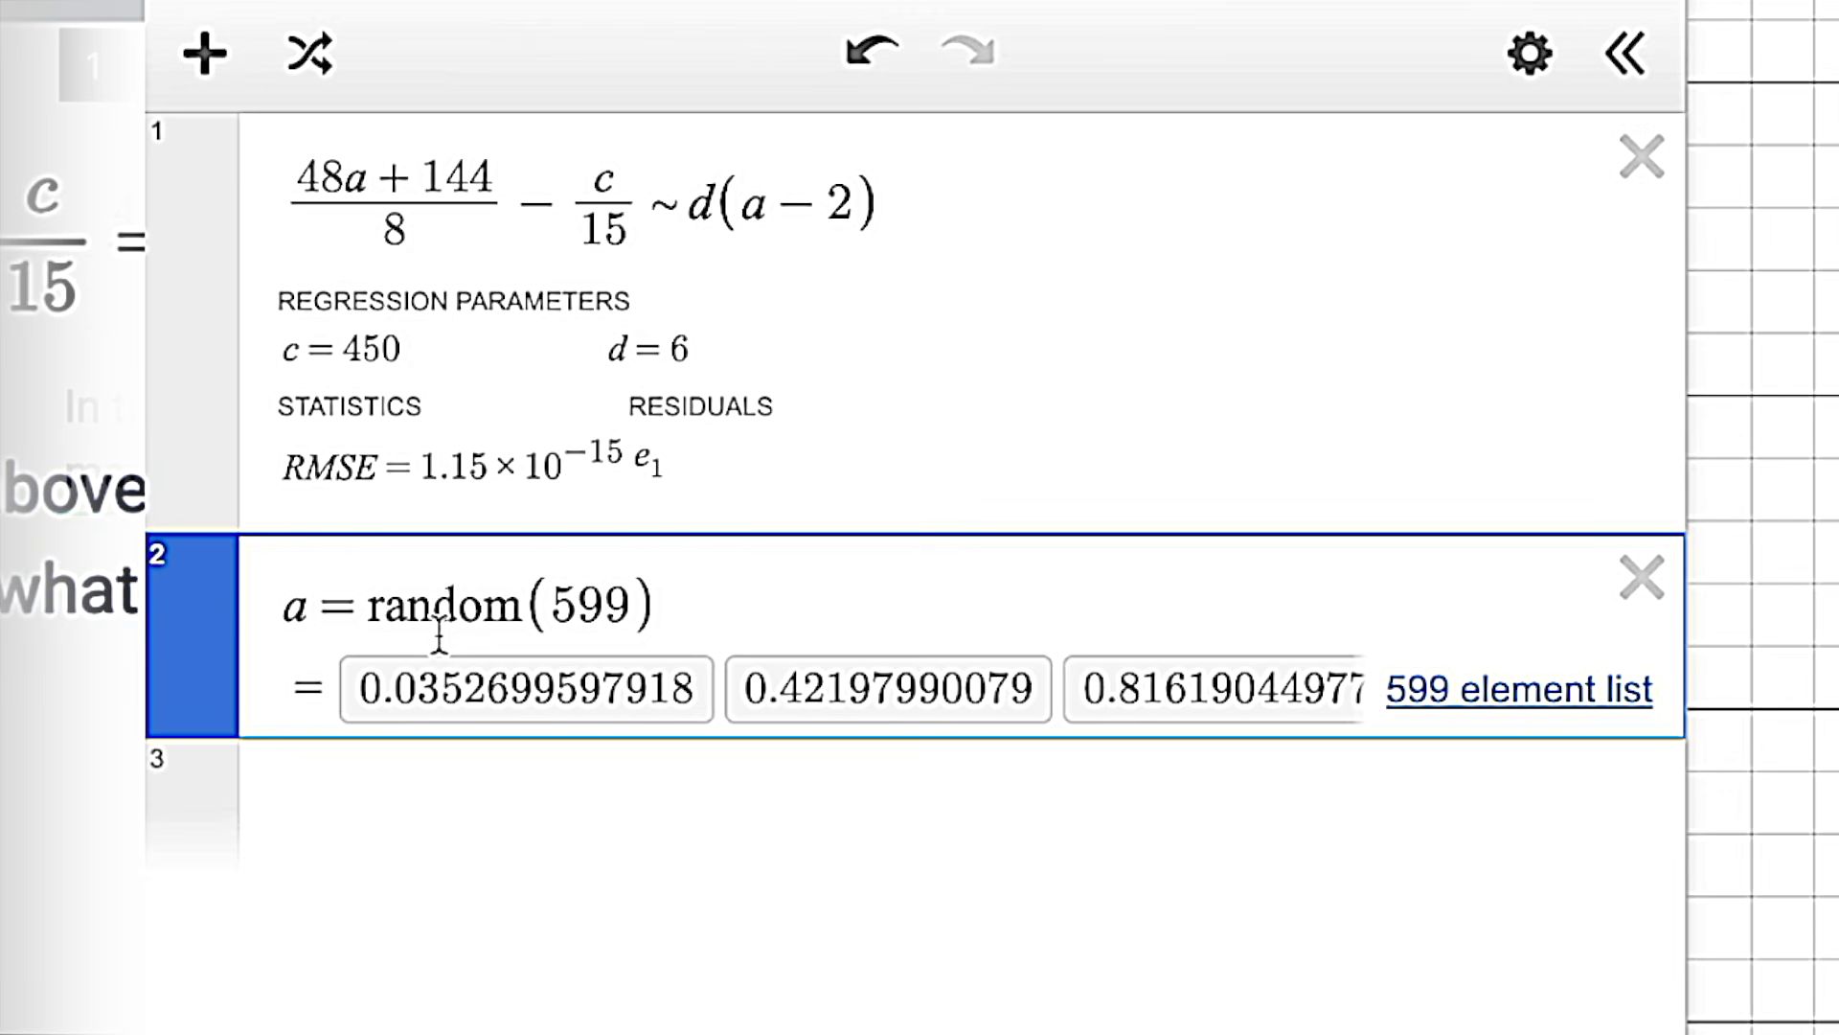
{"action": "left_click_drag", "start_coordinate": [525, 602], "coordinate": [370, 623]}
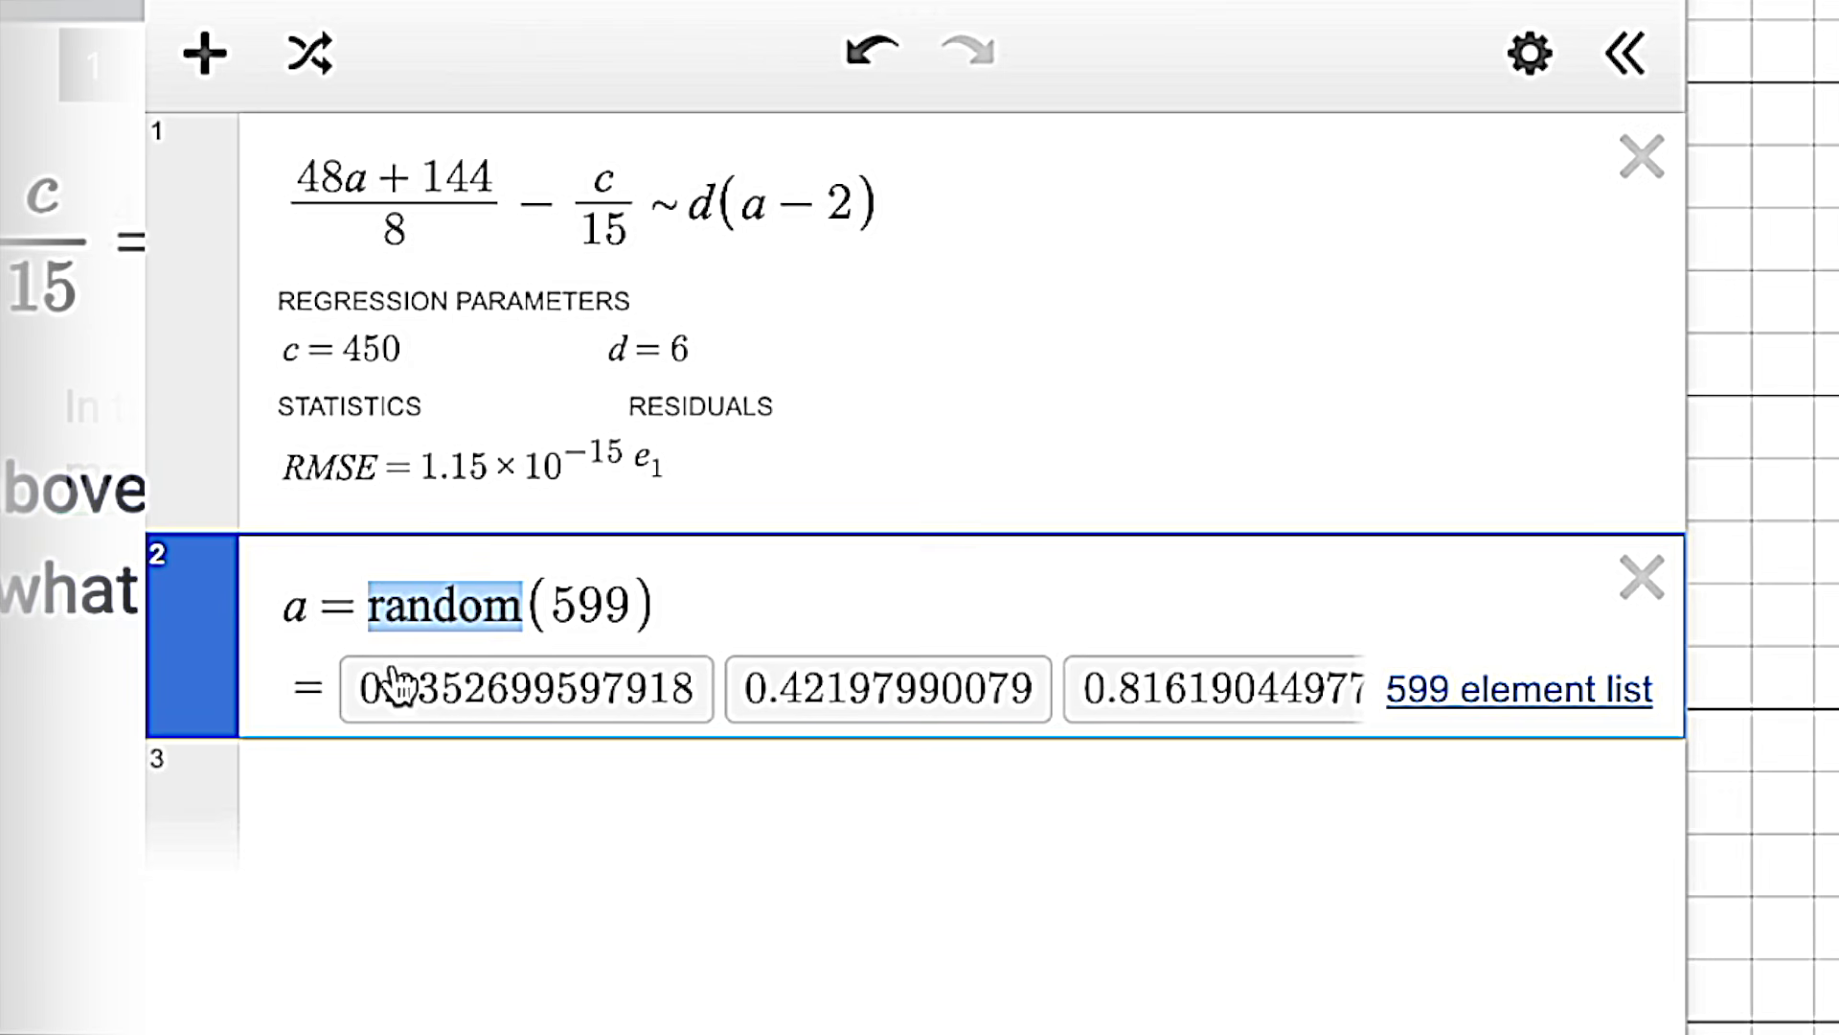
Step: Replace the 599 in the random function with 1, with 2, and finally with 5
{"action": "left_click", "coordinate": [544, 618]}
{"action": "left_click_drag", "start_coordinate": [544, 618], "coordinate": [634, 630]}
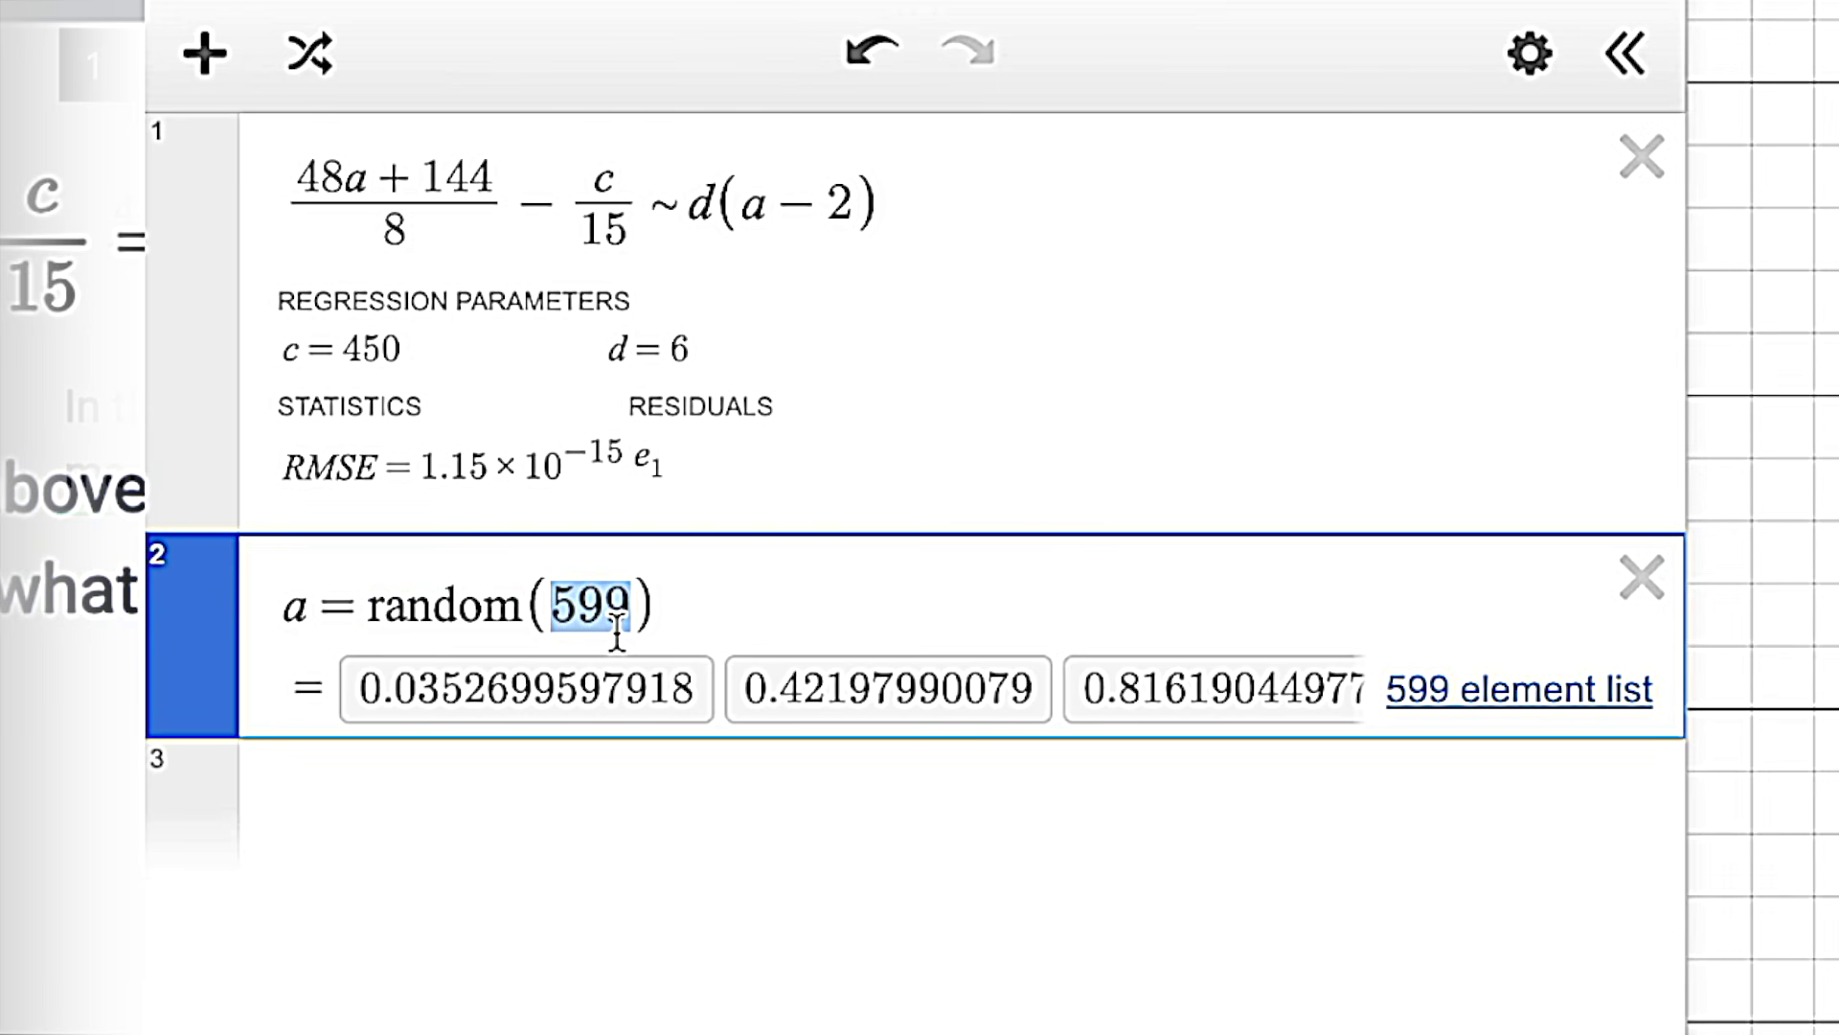
{"action": "type", "text": "1"}
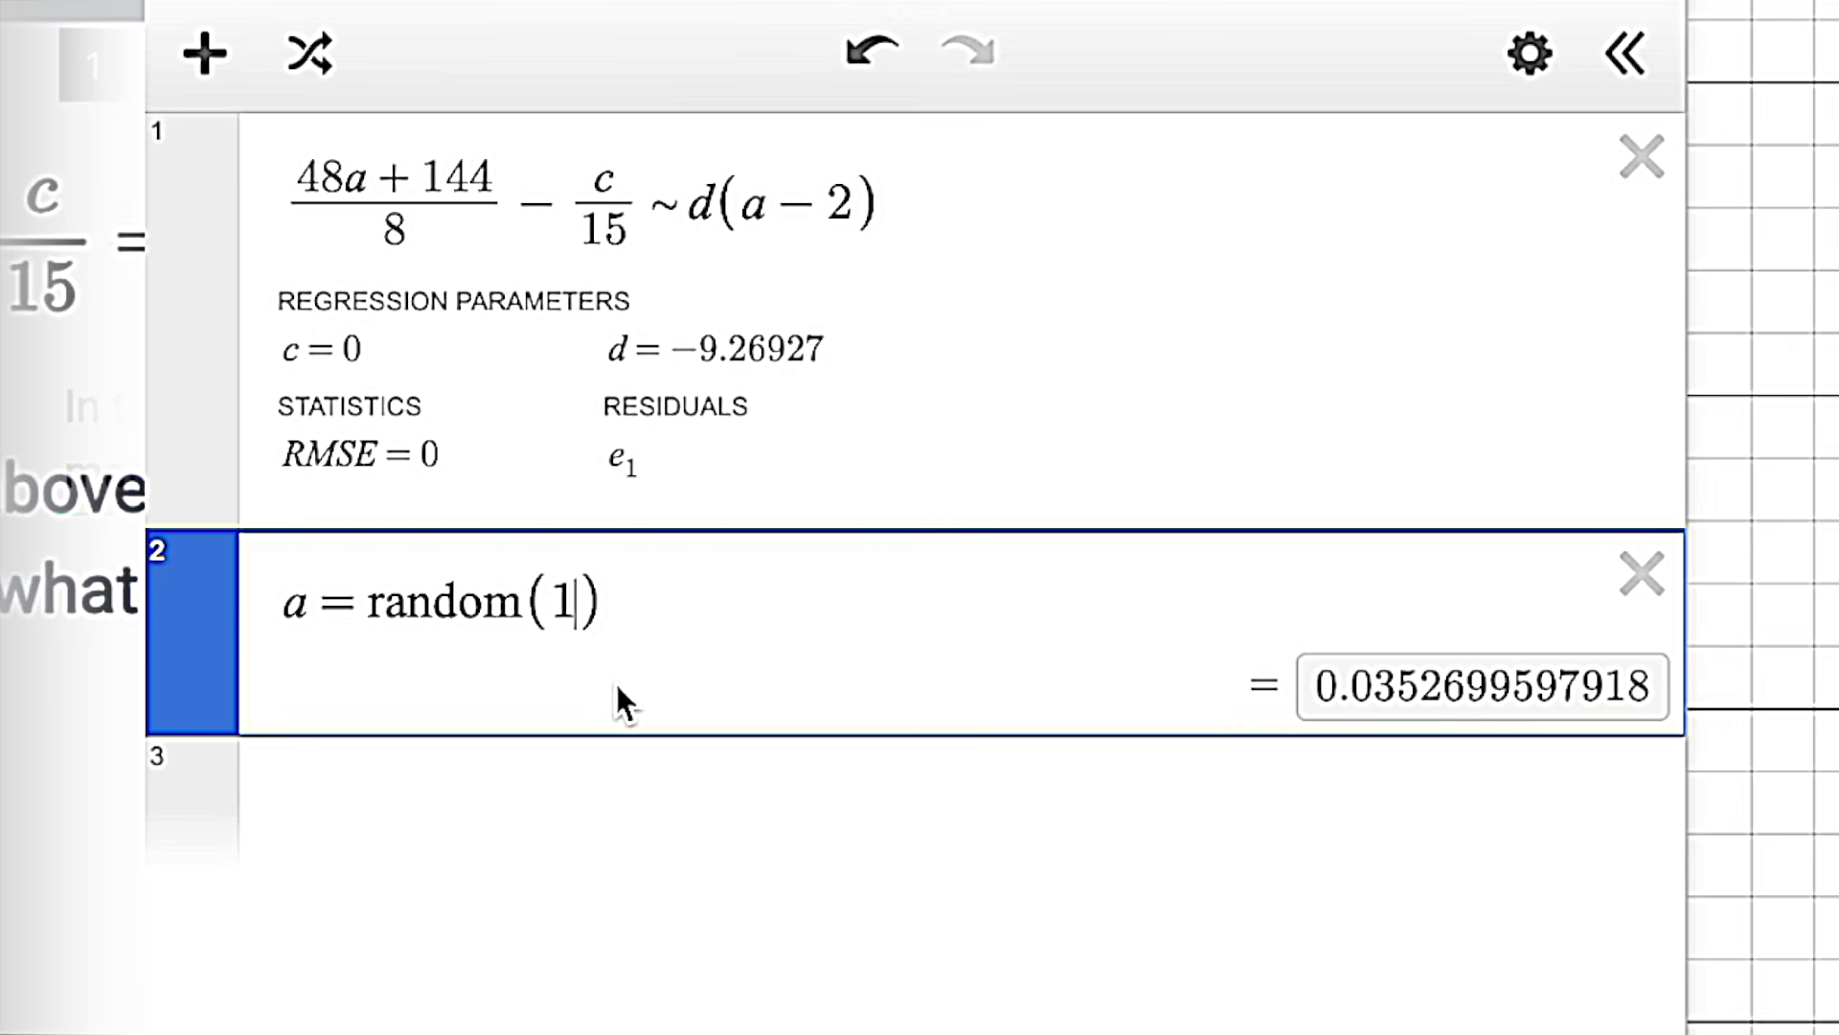
{"action": "key", "text": "BackSpace"}
{"action": "type", "text": "2"}
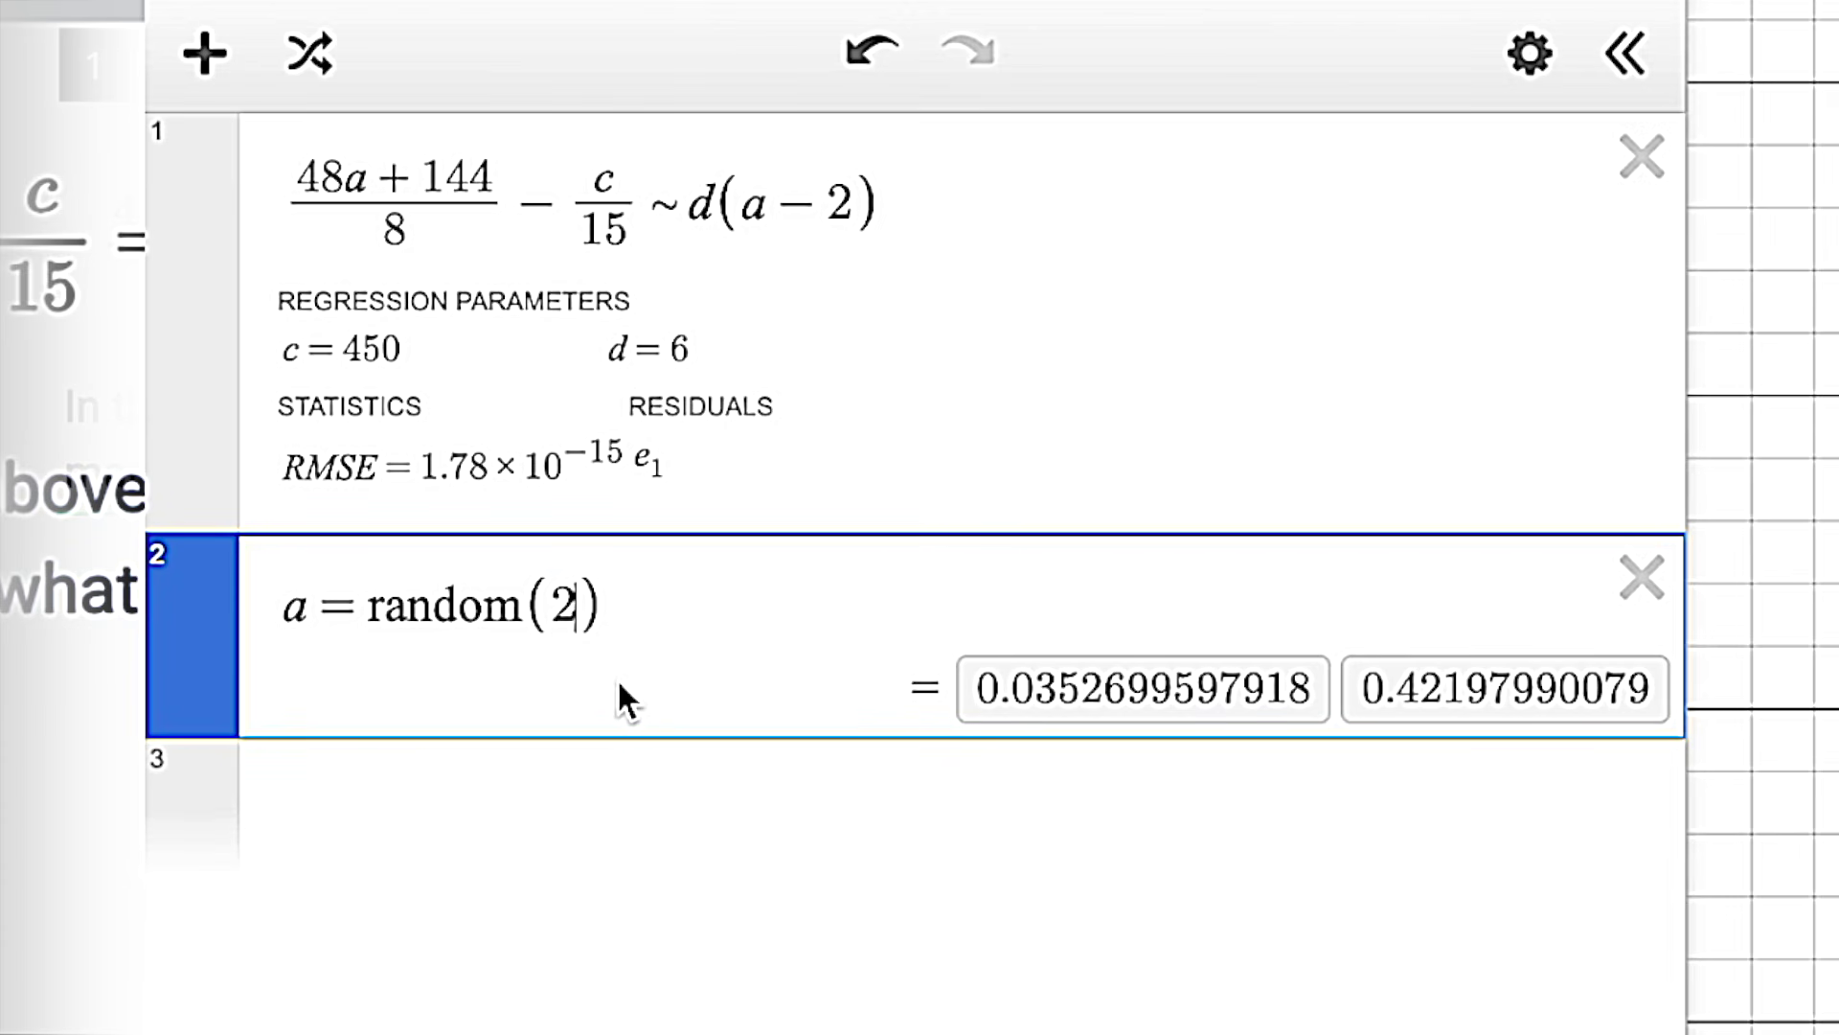
{"action": "key", "text": "BackSpace"}
{"action": "type", "text": "5"}
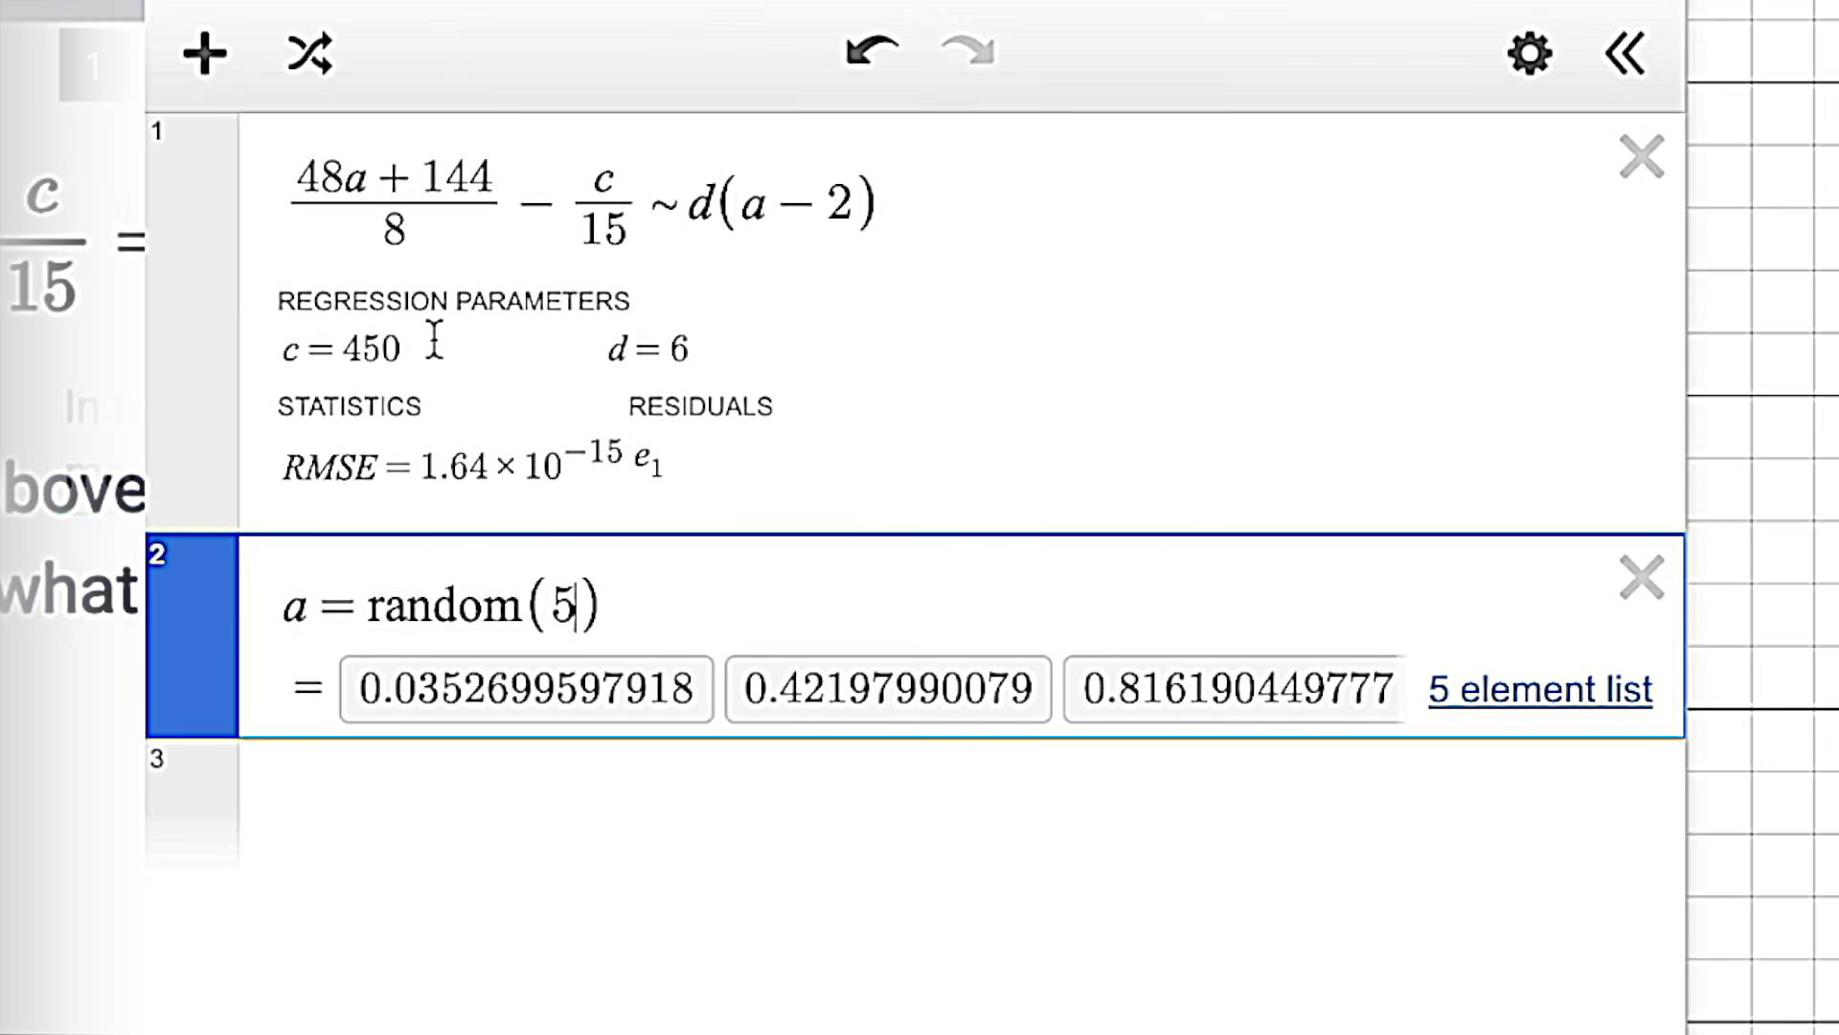
Step: Replace both a variables in the regression with x_1
{"action": "left_click", "coordinate": [435, 257]}
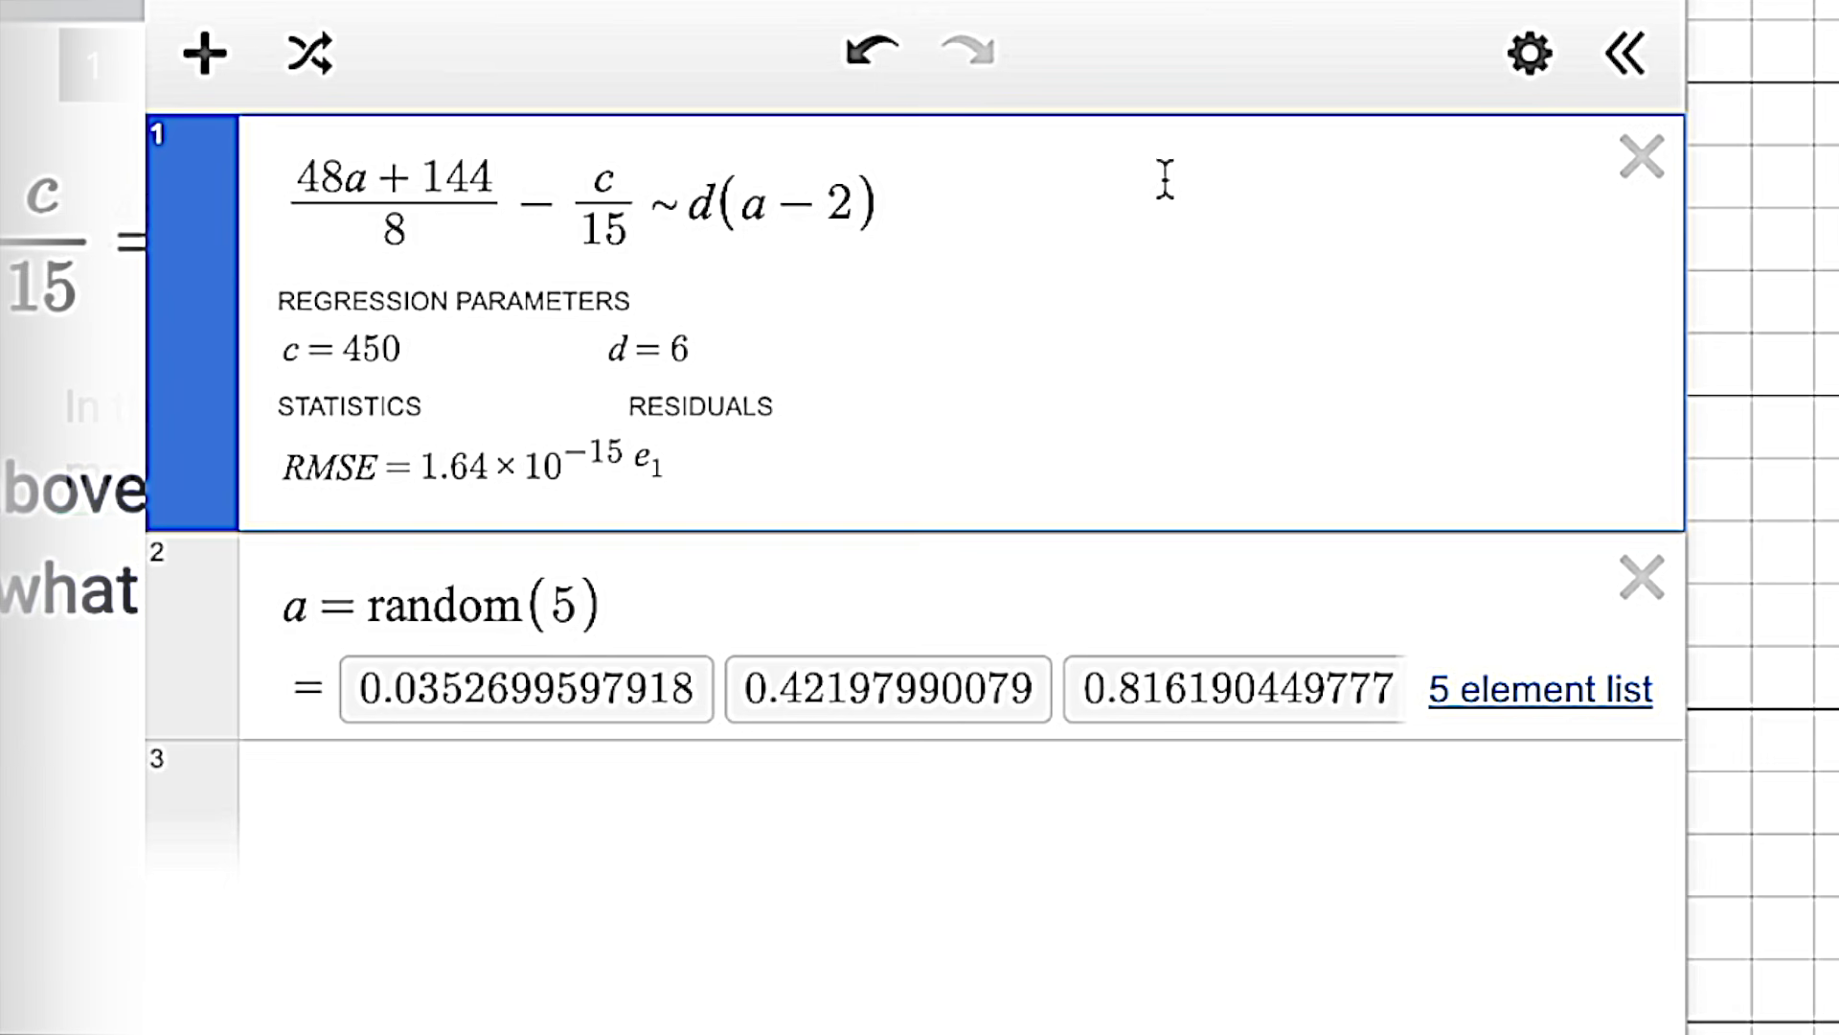
{"action": "left_click", "coordinate": [365, 178]}
{"action": "key", "text": "BackSpace"}
{"action": "type", "text": "x_1"}
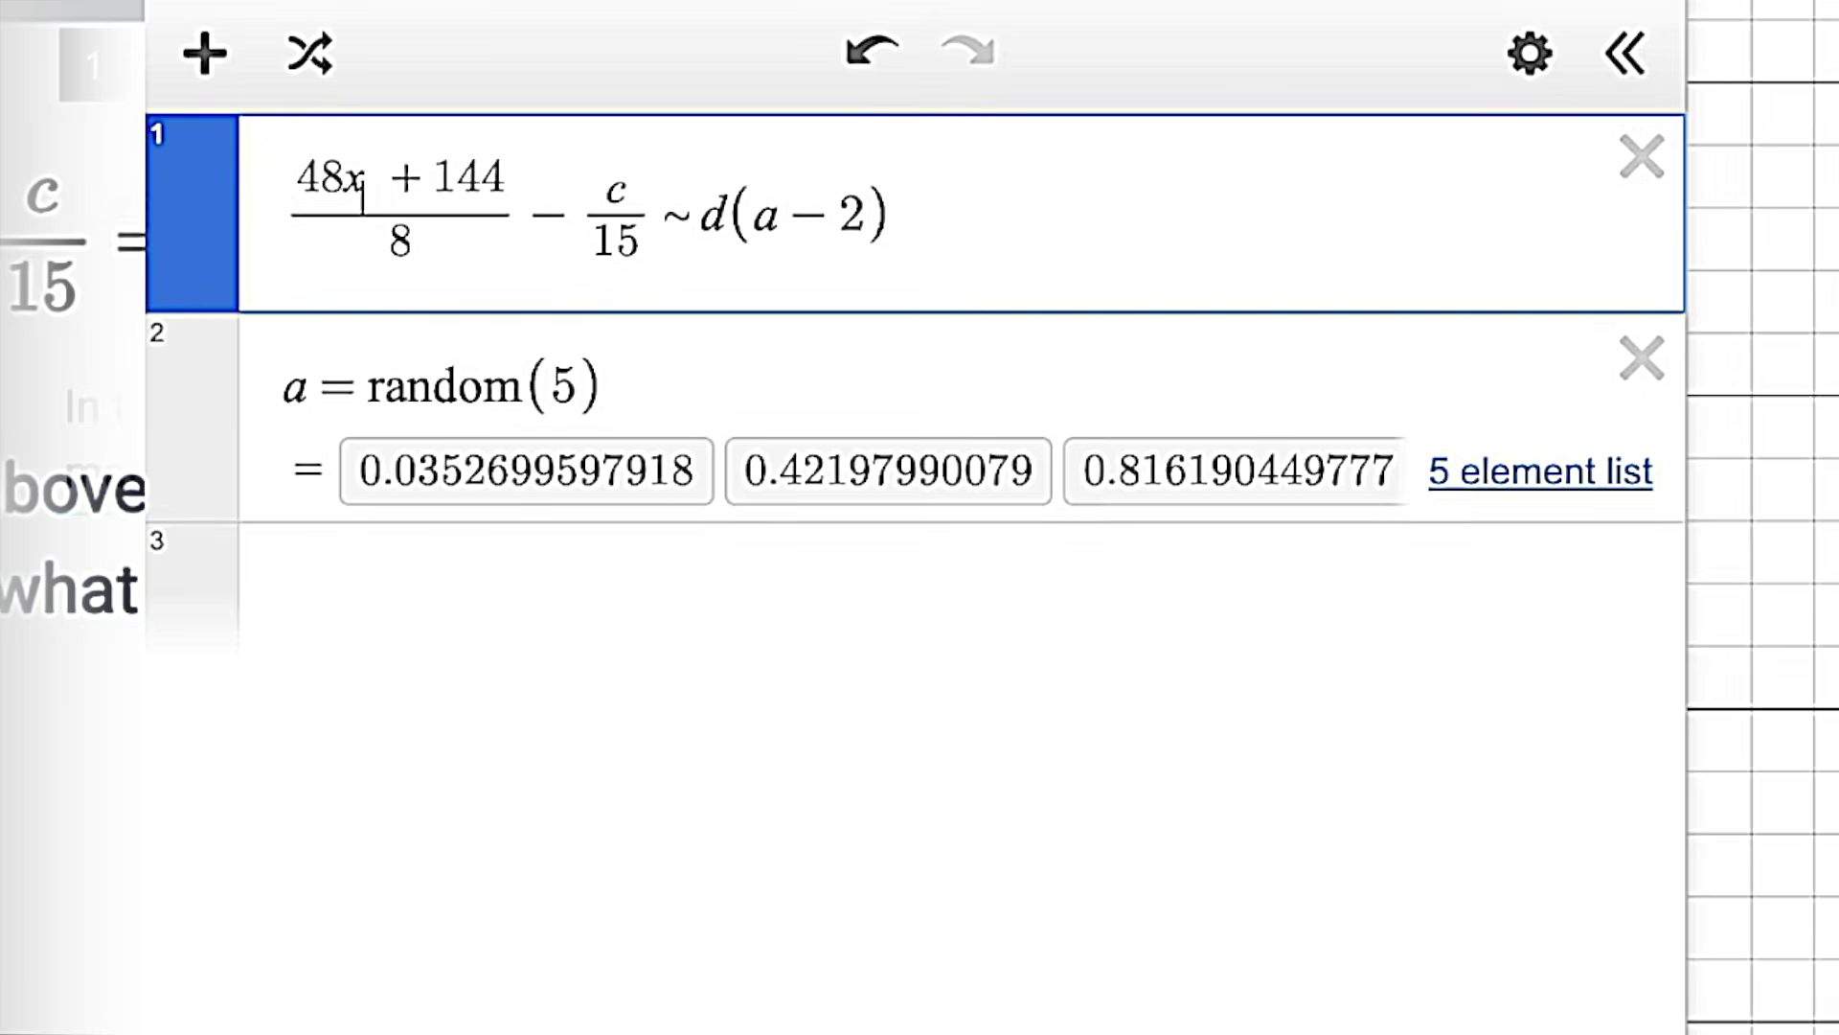
{"action": "left_click", "coordinate": [778, 214]}
{"action": "key", "text": "BackSpace"}
{"action": "type", "text": "x_1"}
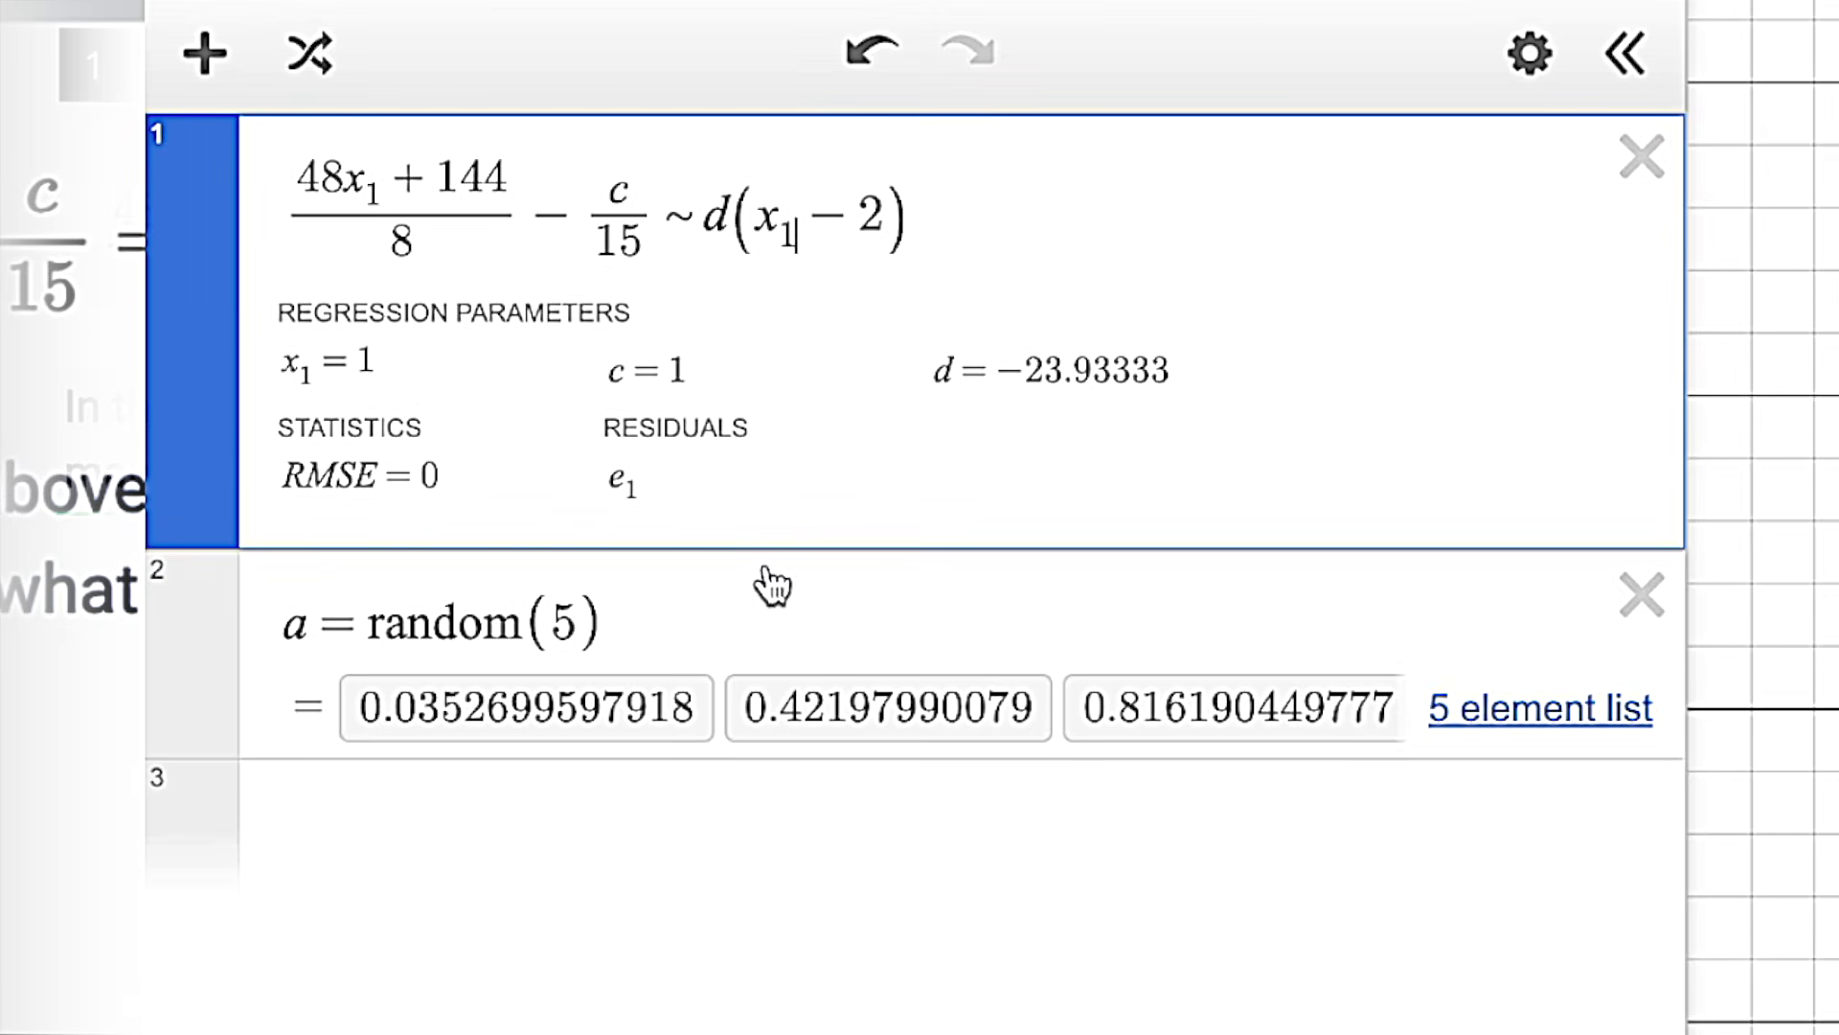
Step: Rename the variable of the random(5) list to x_1 and highlight the regression's solved value of c
{"action": "left_click", "coordinate": [298, 624]}
{"action": "key", "text": "BackSpace"}
{"action": "type", "text": "x_1"}
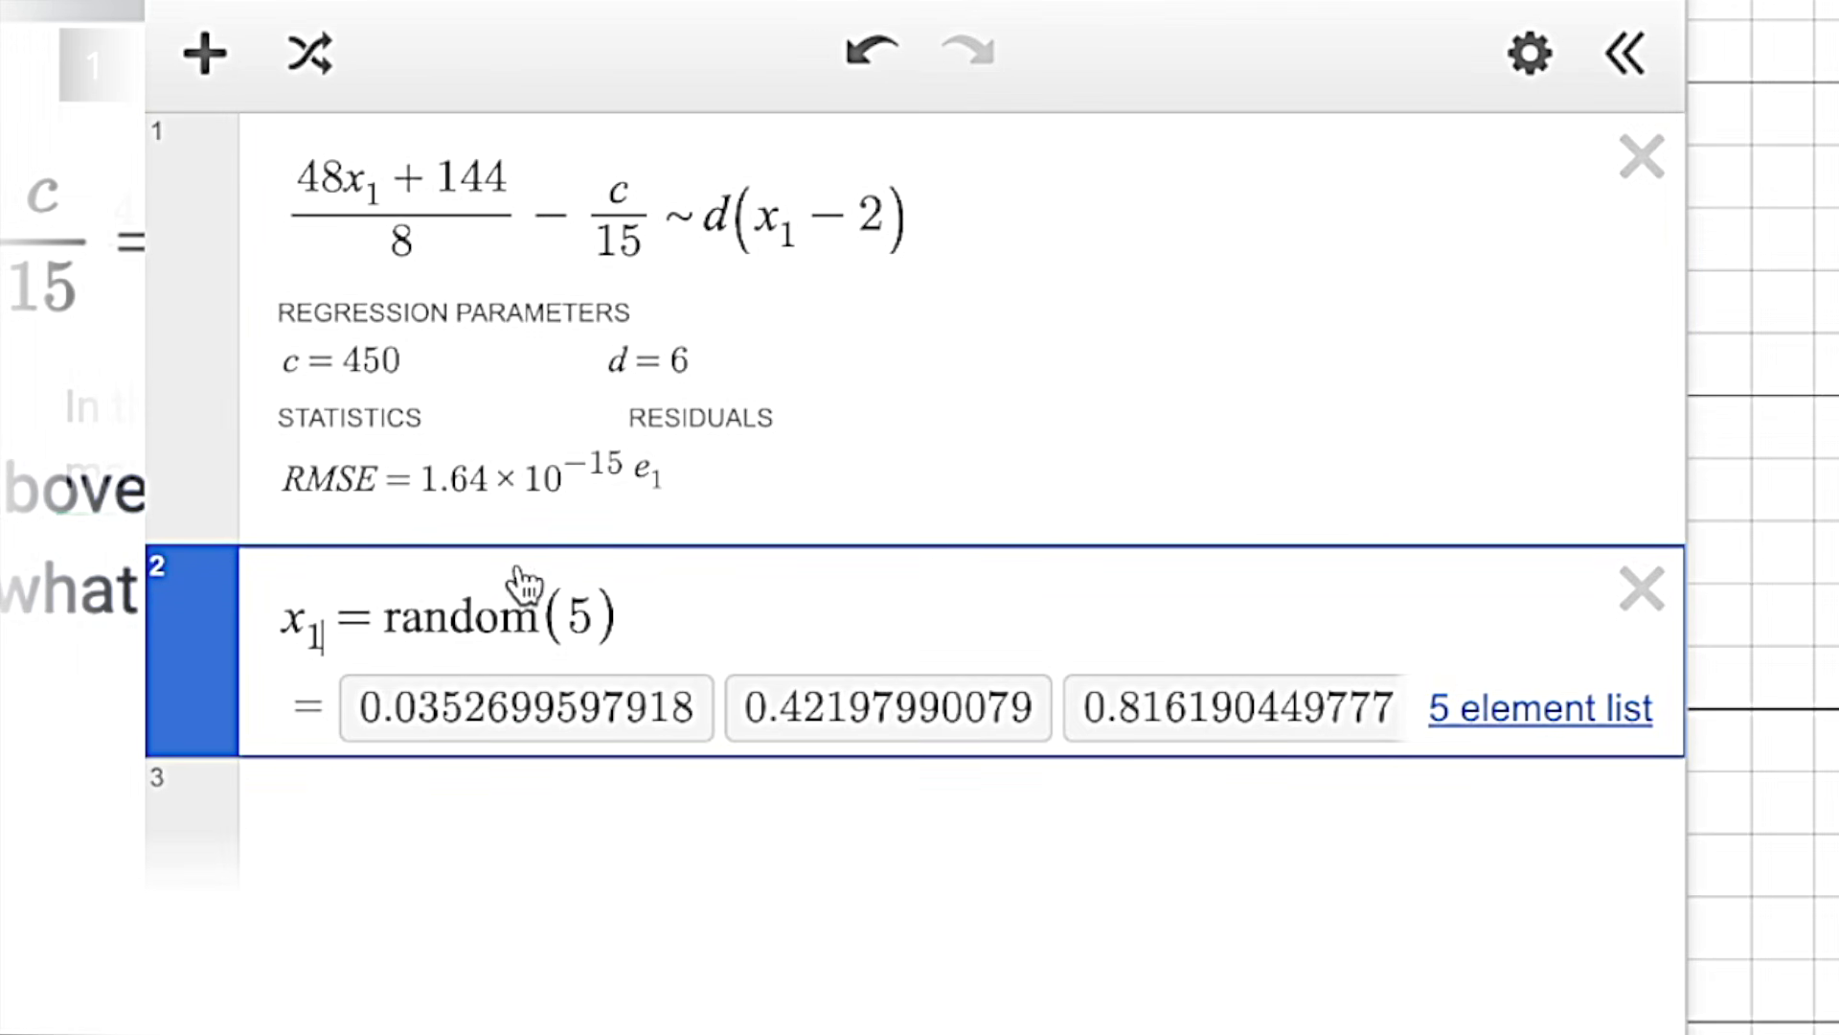
{"action": "left_click_drag", "start_coordinate": [283, 360], "coordinate": [417, 406]}
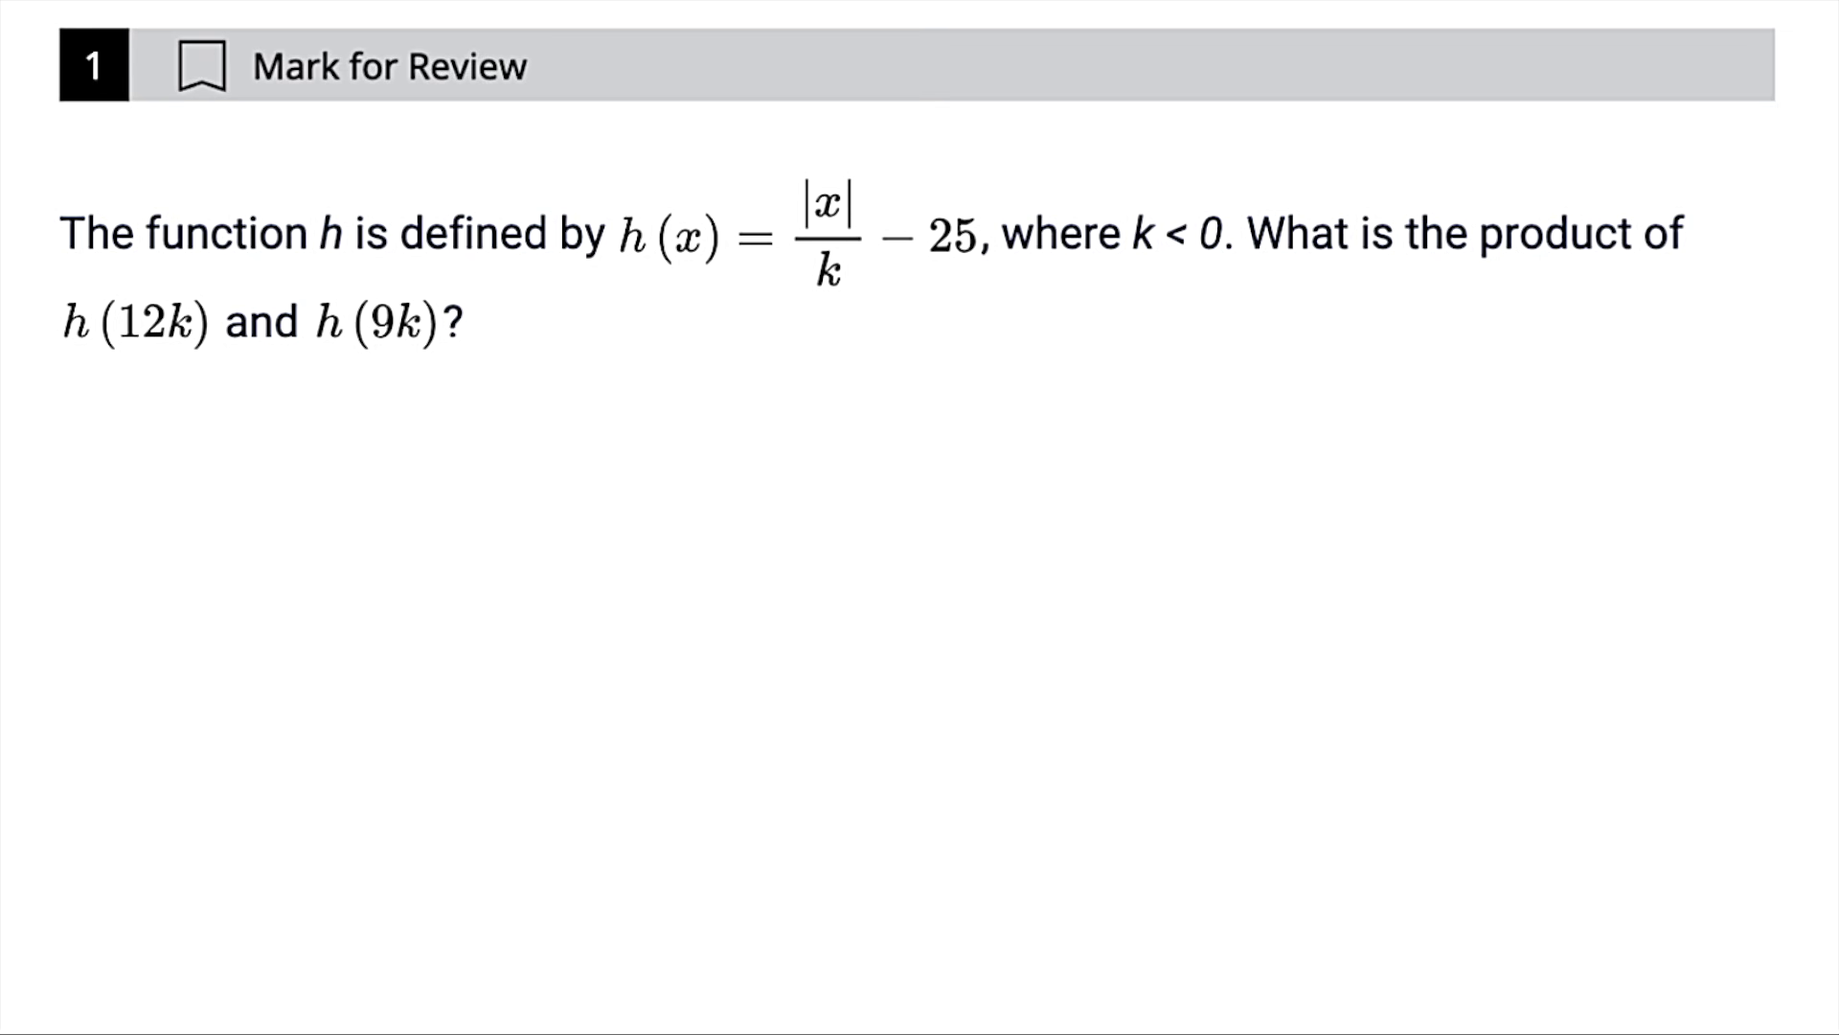
Step: Circle h(12k) and h(9k) in the question and erase the mark
{"action": "mouse_move", "coordinate": [487, 362]}
{"action": "left_mouse_down"}
{"action": "mouse_move", "coordinate": [357, 382]}
{"action": "mouse_move", "coordinate": [485, 319]}
{"action": "left_mouse_up"}
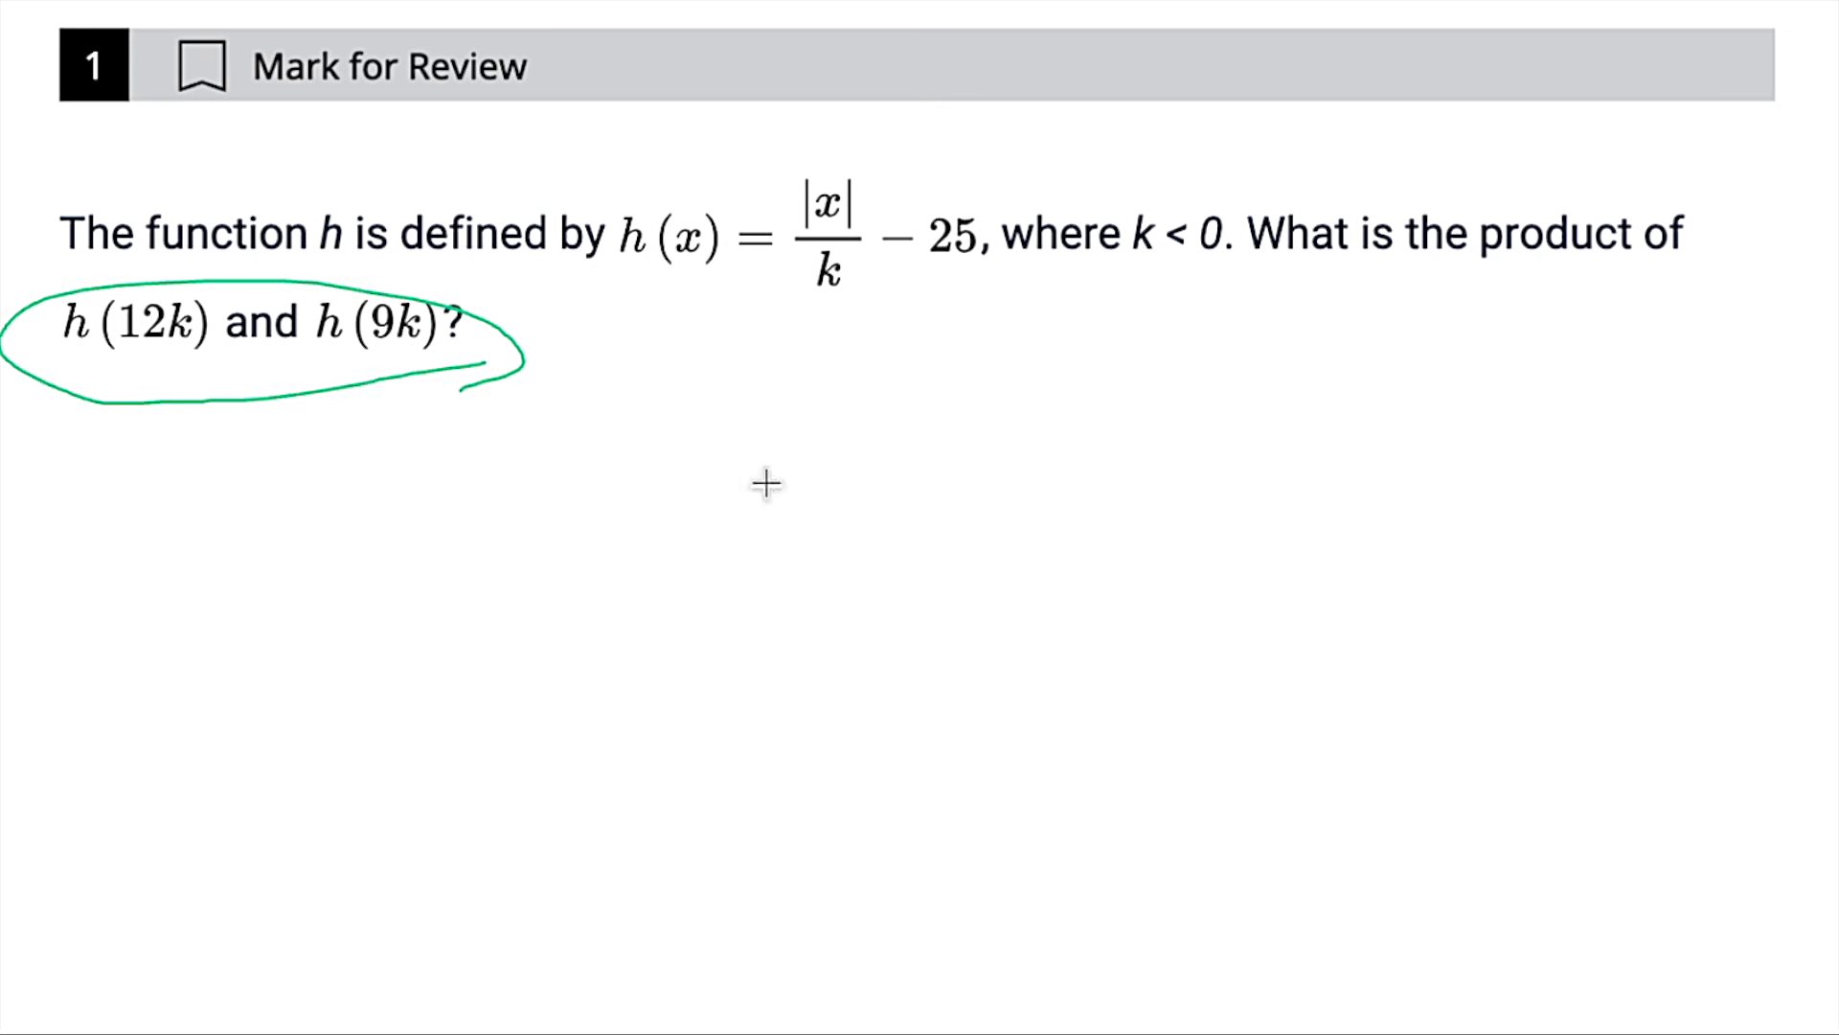
{"action": "key", "text": "e"}
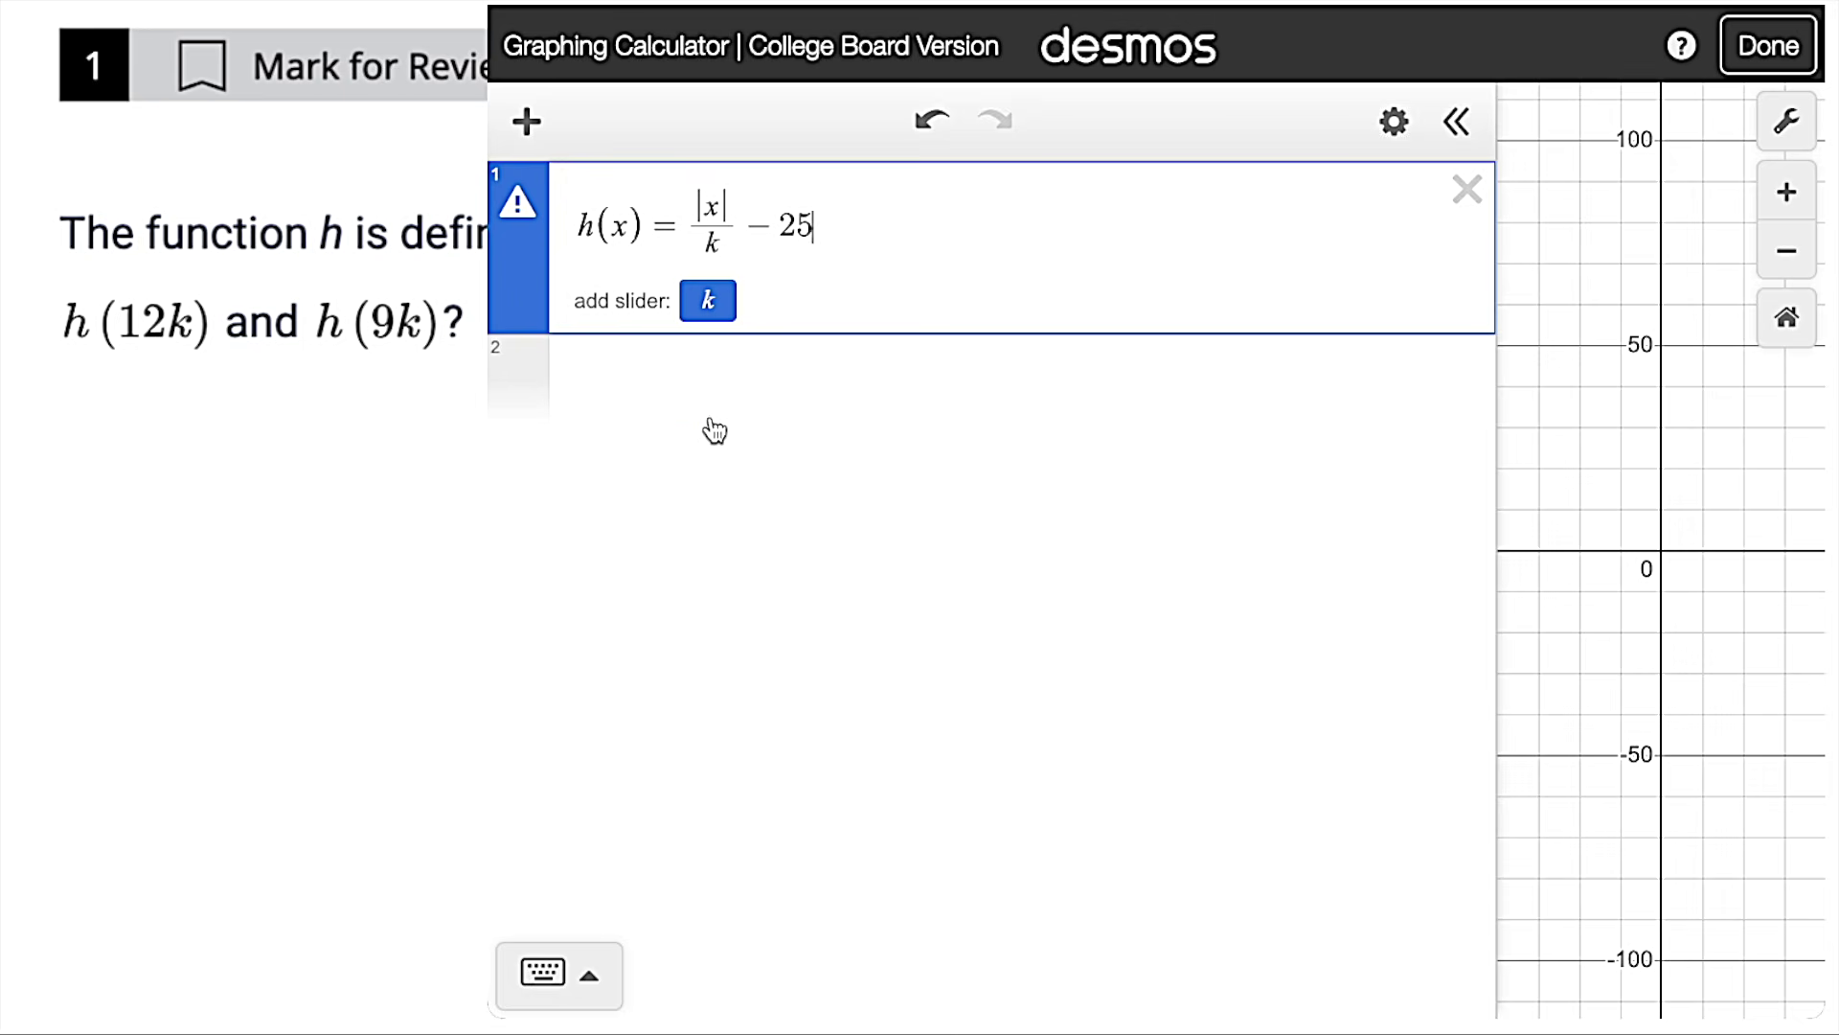
Step: Enter the product h(12k)·h(9k) below the function h(x) and define k=-3 in another expression
{"action": "left_click", "coordinate": [710, 421]}
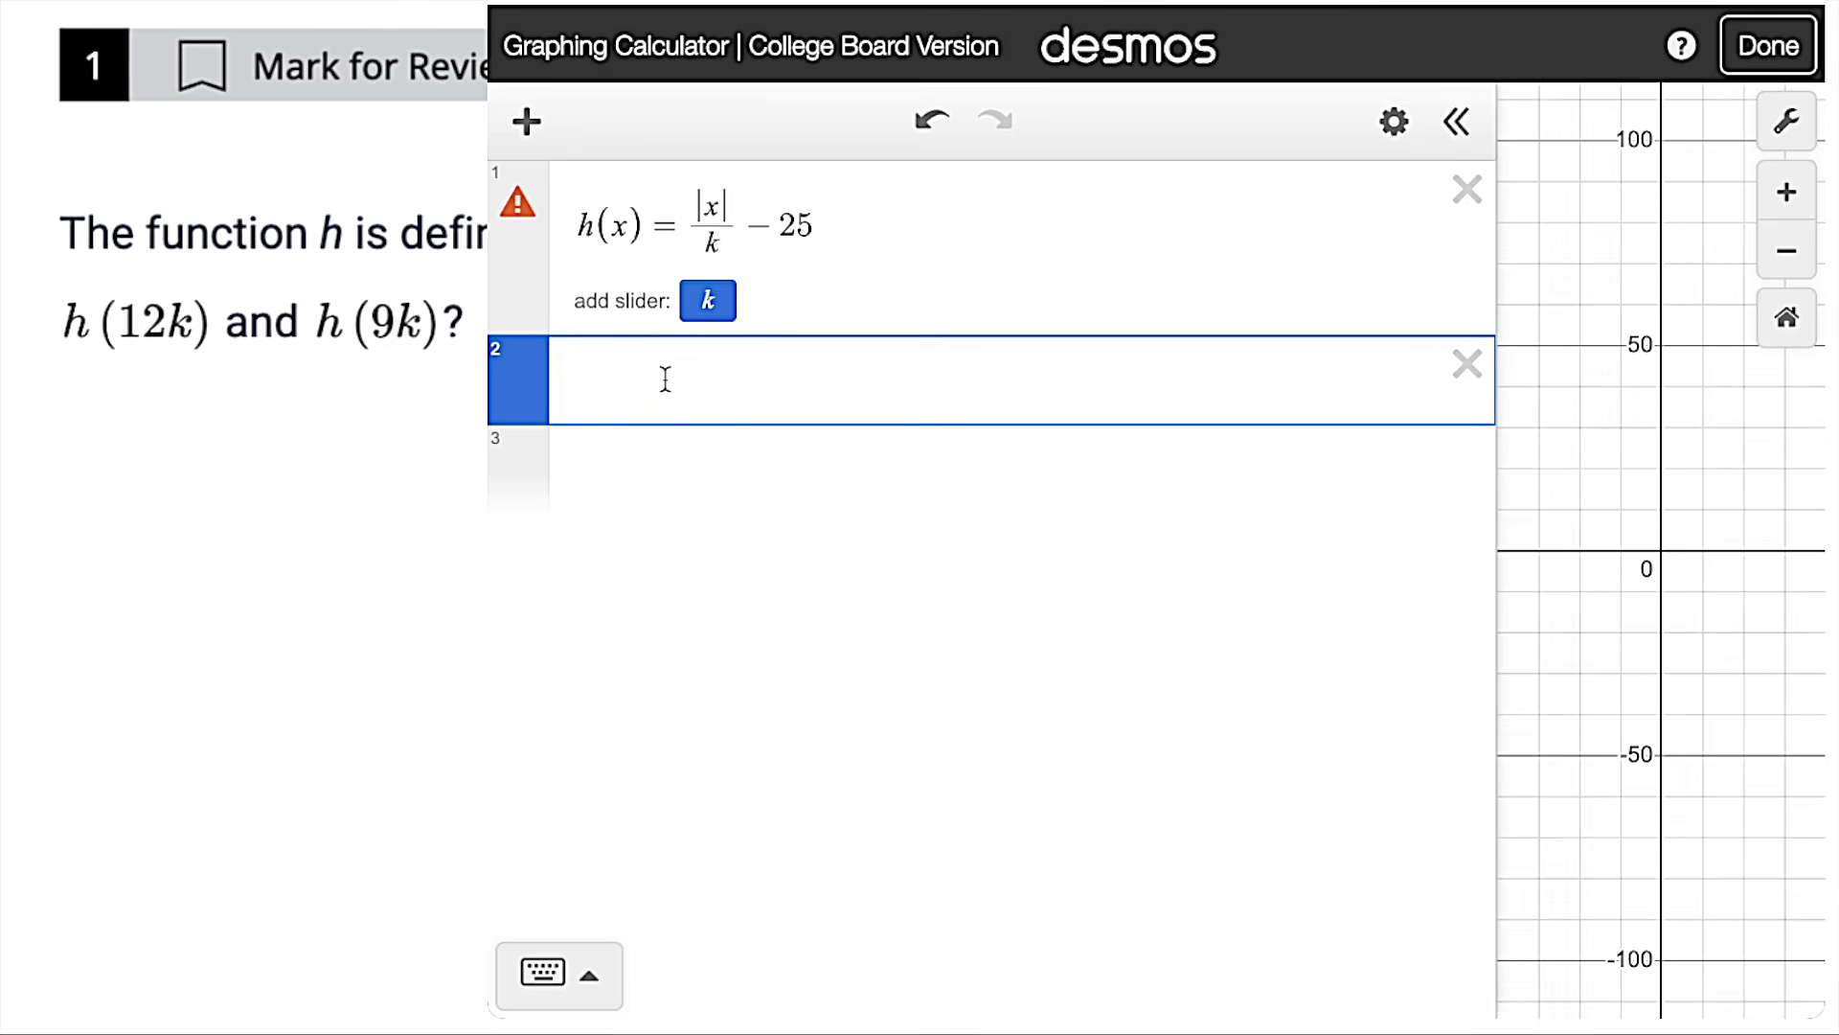
{"action": "type", "text": "h(12k)·h(9k)"}
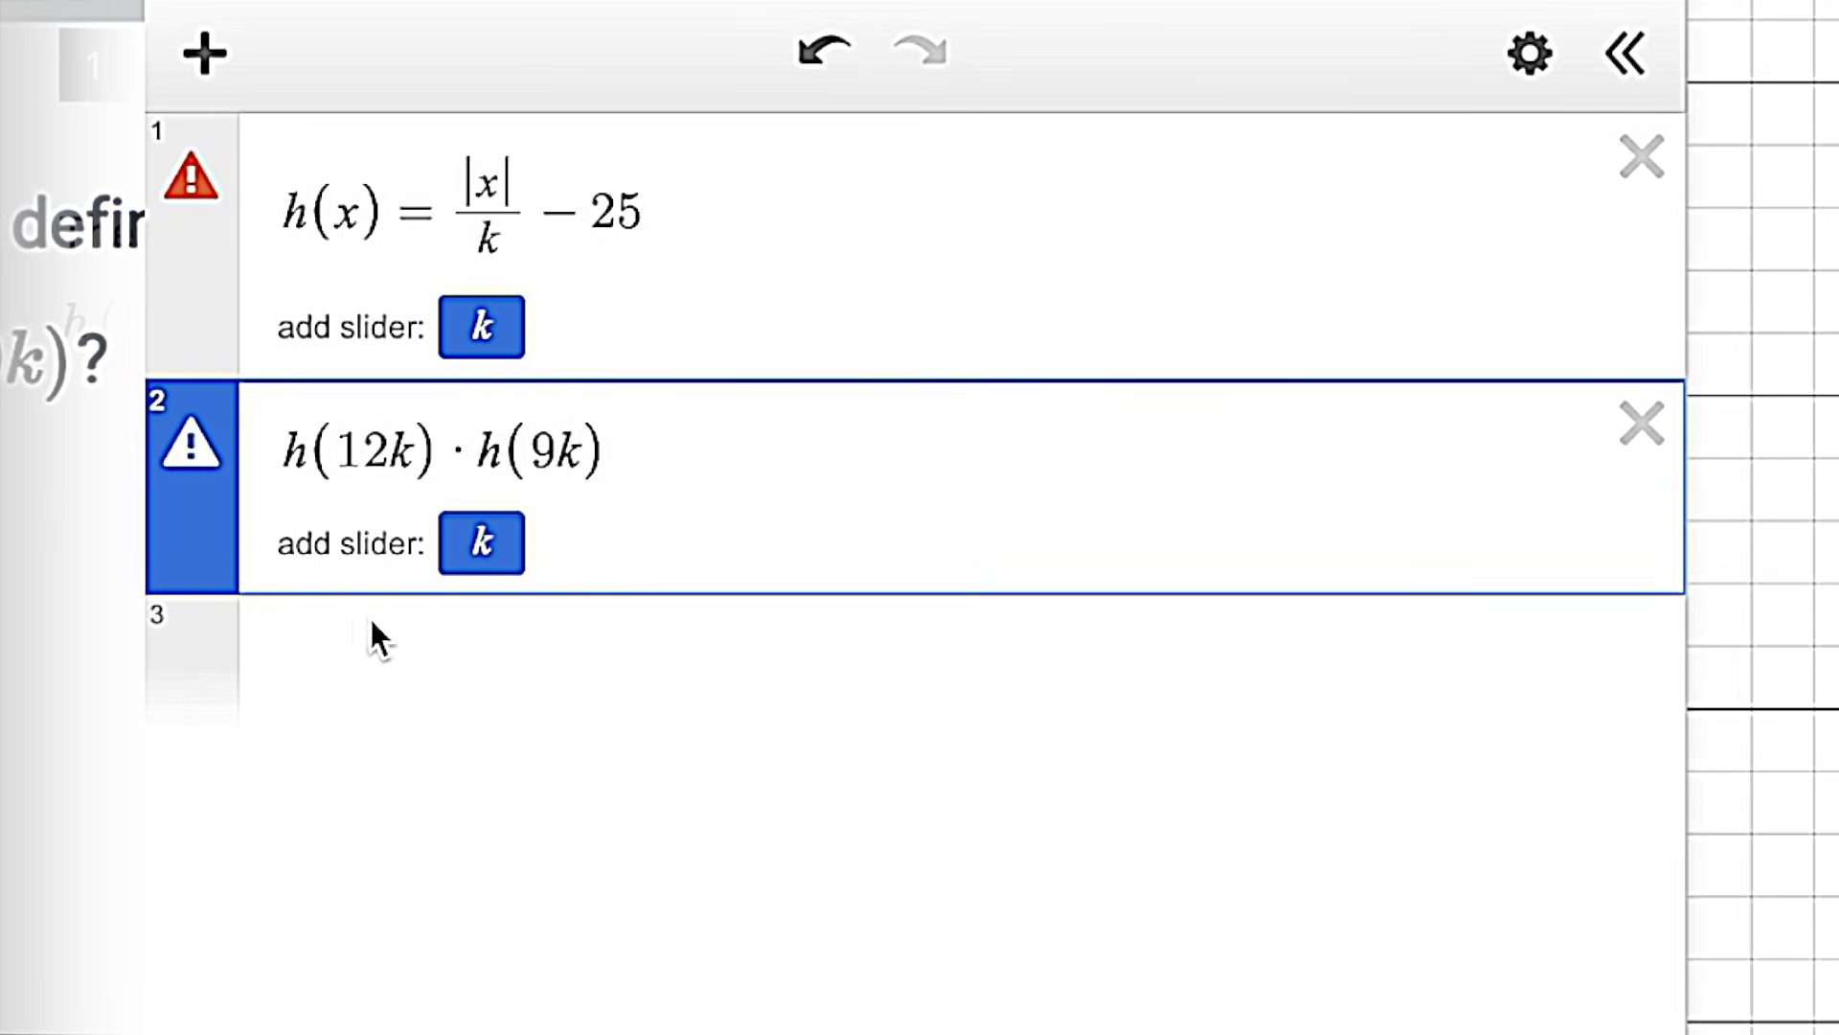
{"action": "left_click", "coordinate": [451, 687]}
{"action": "type", "text": "k"}
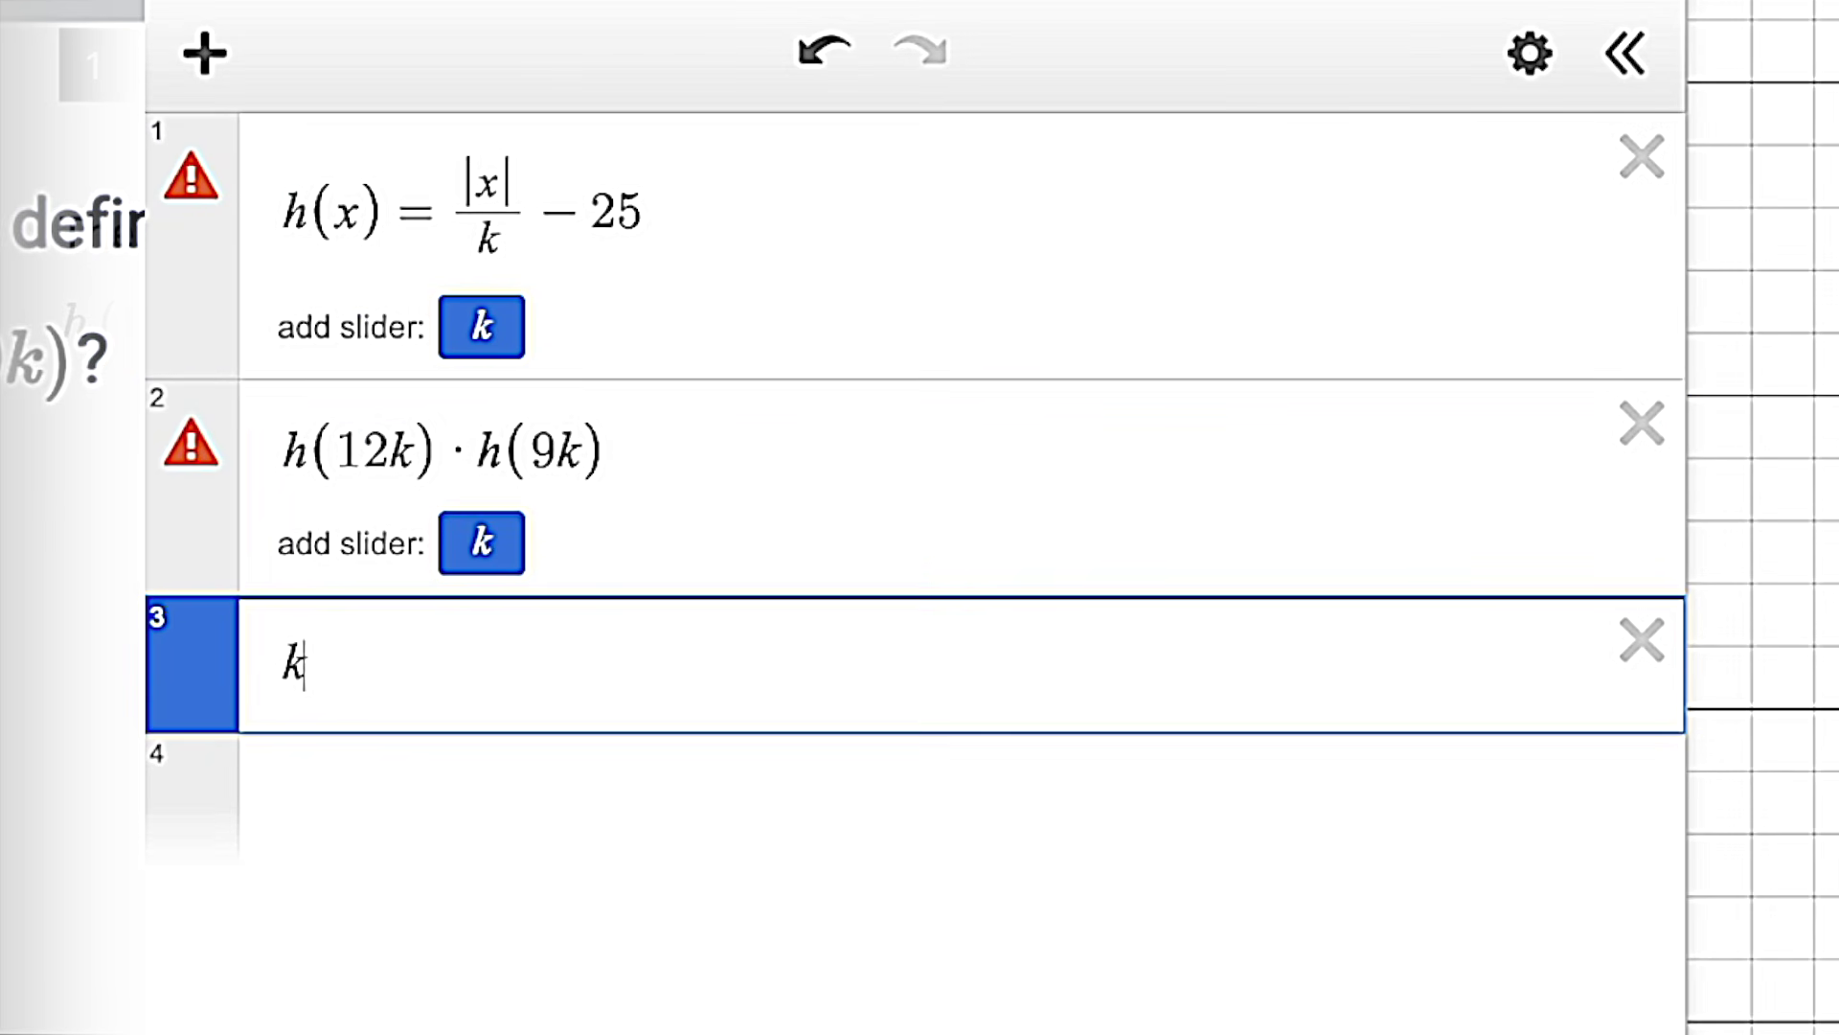
{"action": "type", "text": "=-3"}
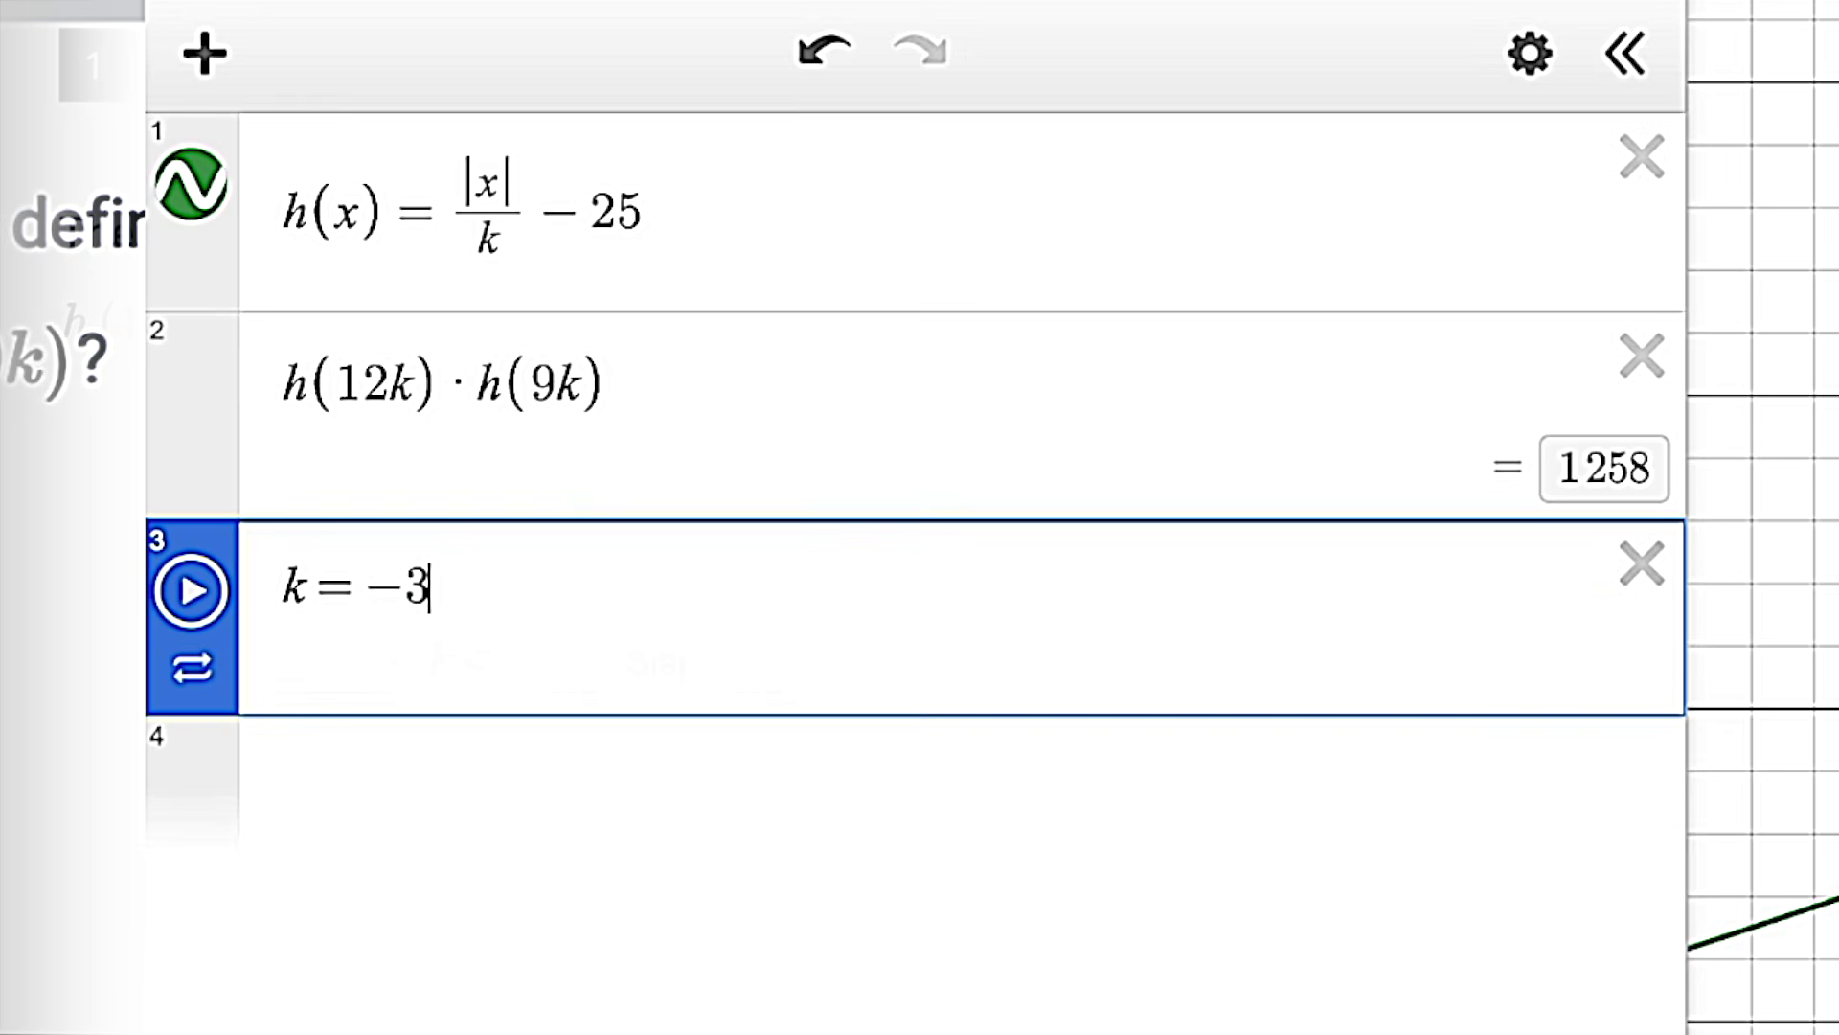
Step: Highlight the value assigned to k and mark the condition k < 0 in the question
{"action": "left_click_drag", "start_coordinate": [433, 587], "coordinate": [369, 590]}
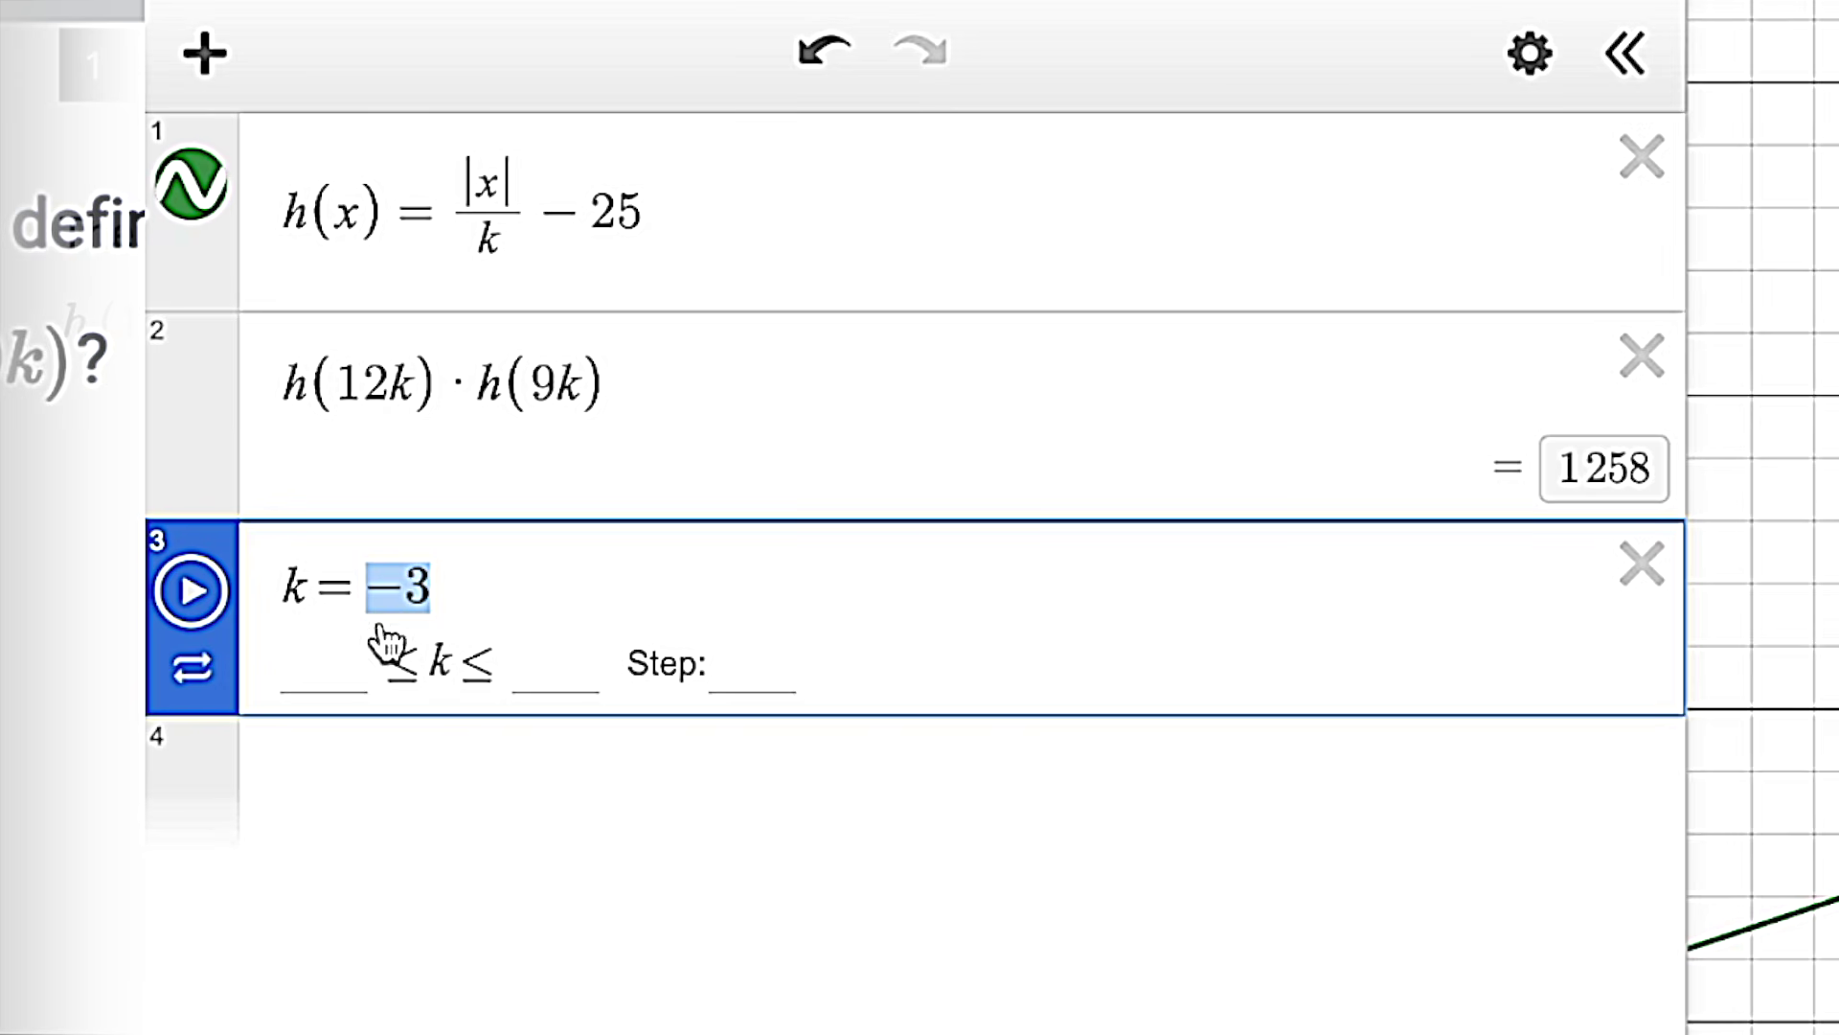
{"action": "left_click", "coordinate": [383, 589]}
{"action": "mouse_move", "coordinate": [371, 586]}
{"action": "left_mouse_down"}
{"action": "mouse_move", "coordinate": [427, 584]}
{"action": "mouse_move", "coordinate": [362, 586]}
{"action": "left_mouse_up"}
{"action": "left_click", "coordinate": [430, 586]}
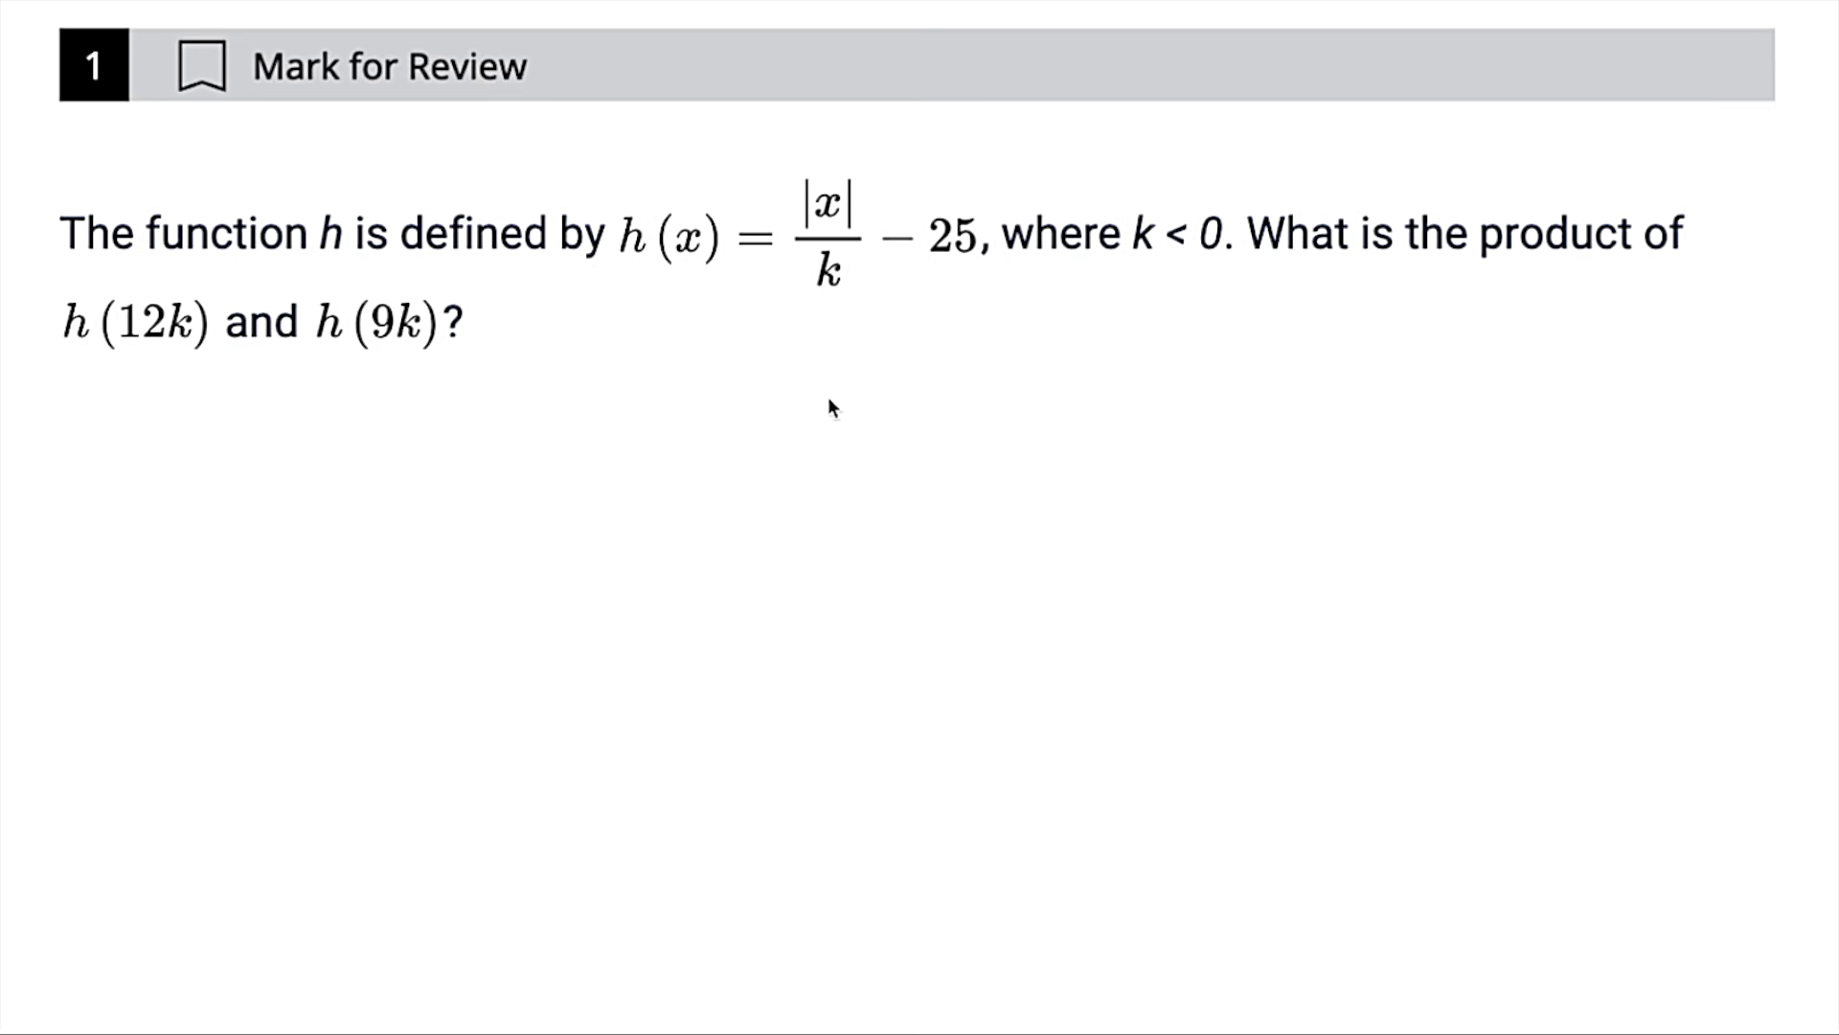
{"action": "mouse_move", "coordinate": [1246, 255]}
{"action": "left_mouse_down"}
{"action": "mouse_move", "coordinate": [1100, 249]}
{"action": "mouse_move", "coordinate": [1235, 248]}
{"action": "left_mouse_up"}
{"action": "key", "text": "Escape"}
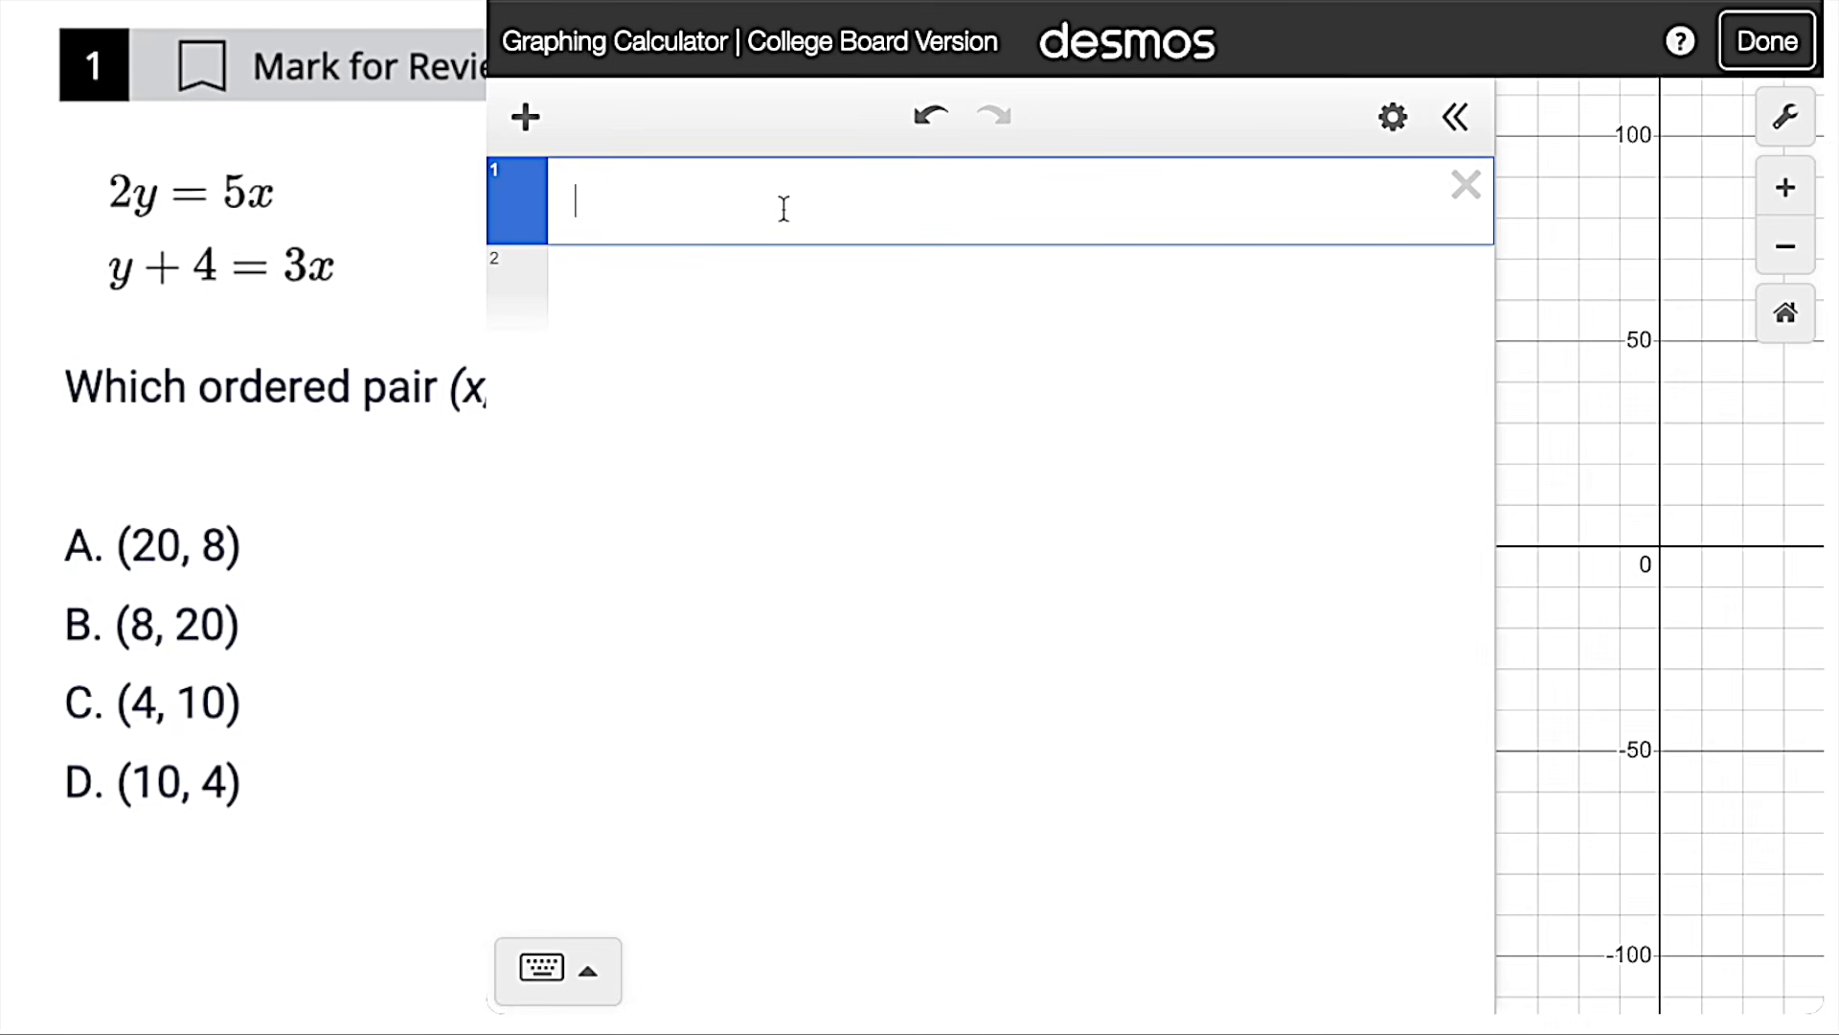
Step: Set up a regression between two empty lists, [ ] ~ [ ], in the first expression
{"action": "type", "text": "["}
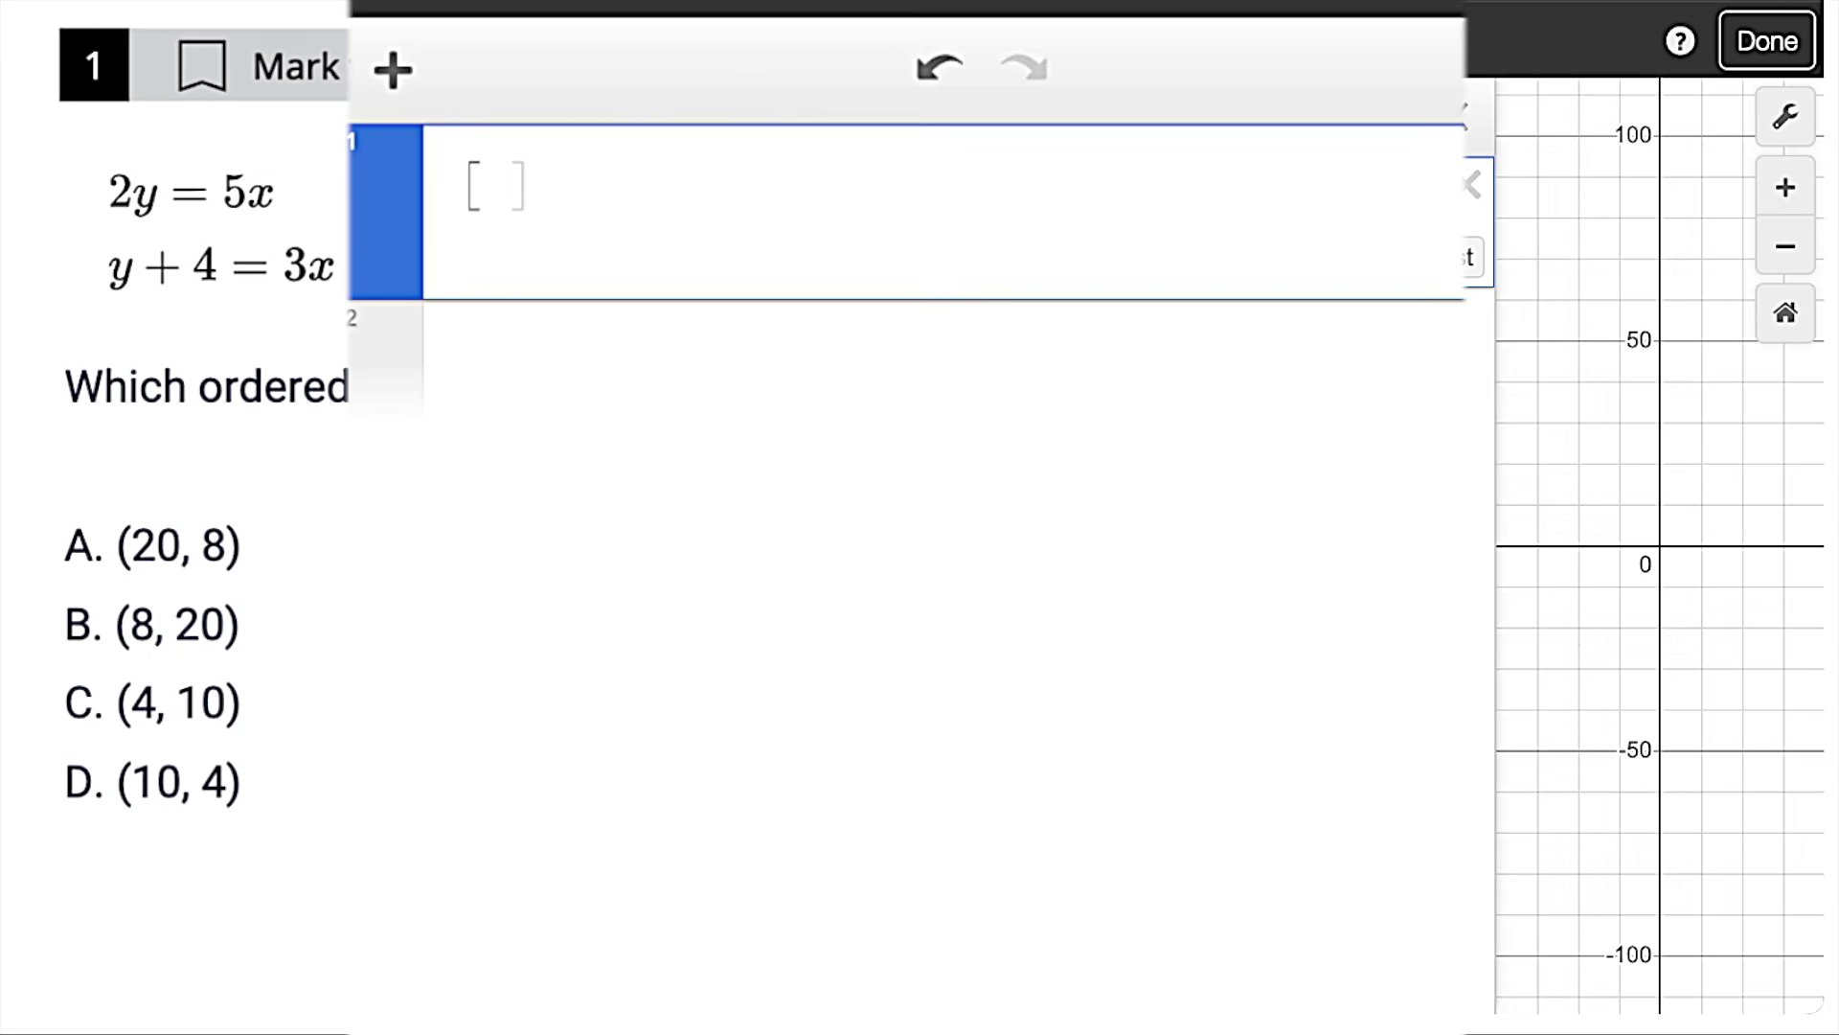
{"action": "type", "text": "]"}
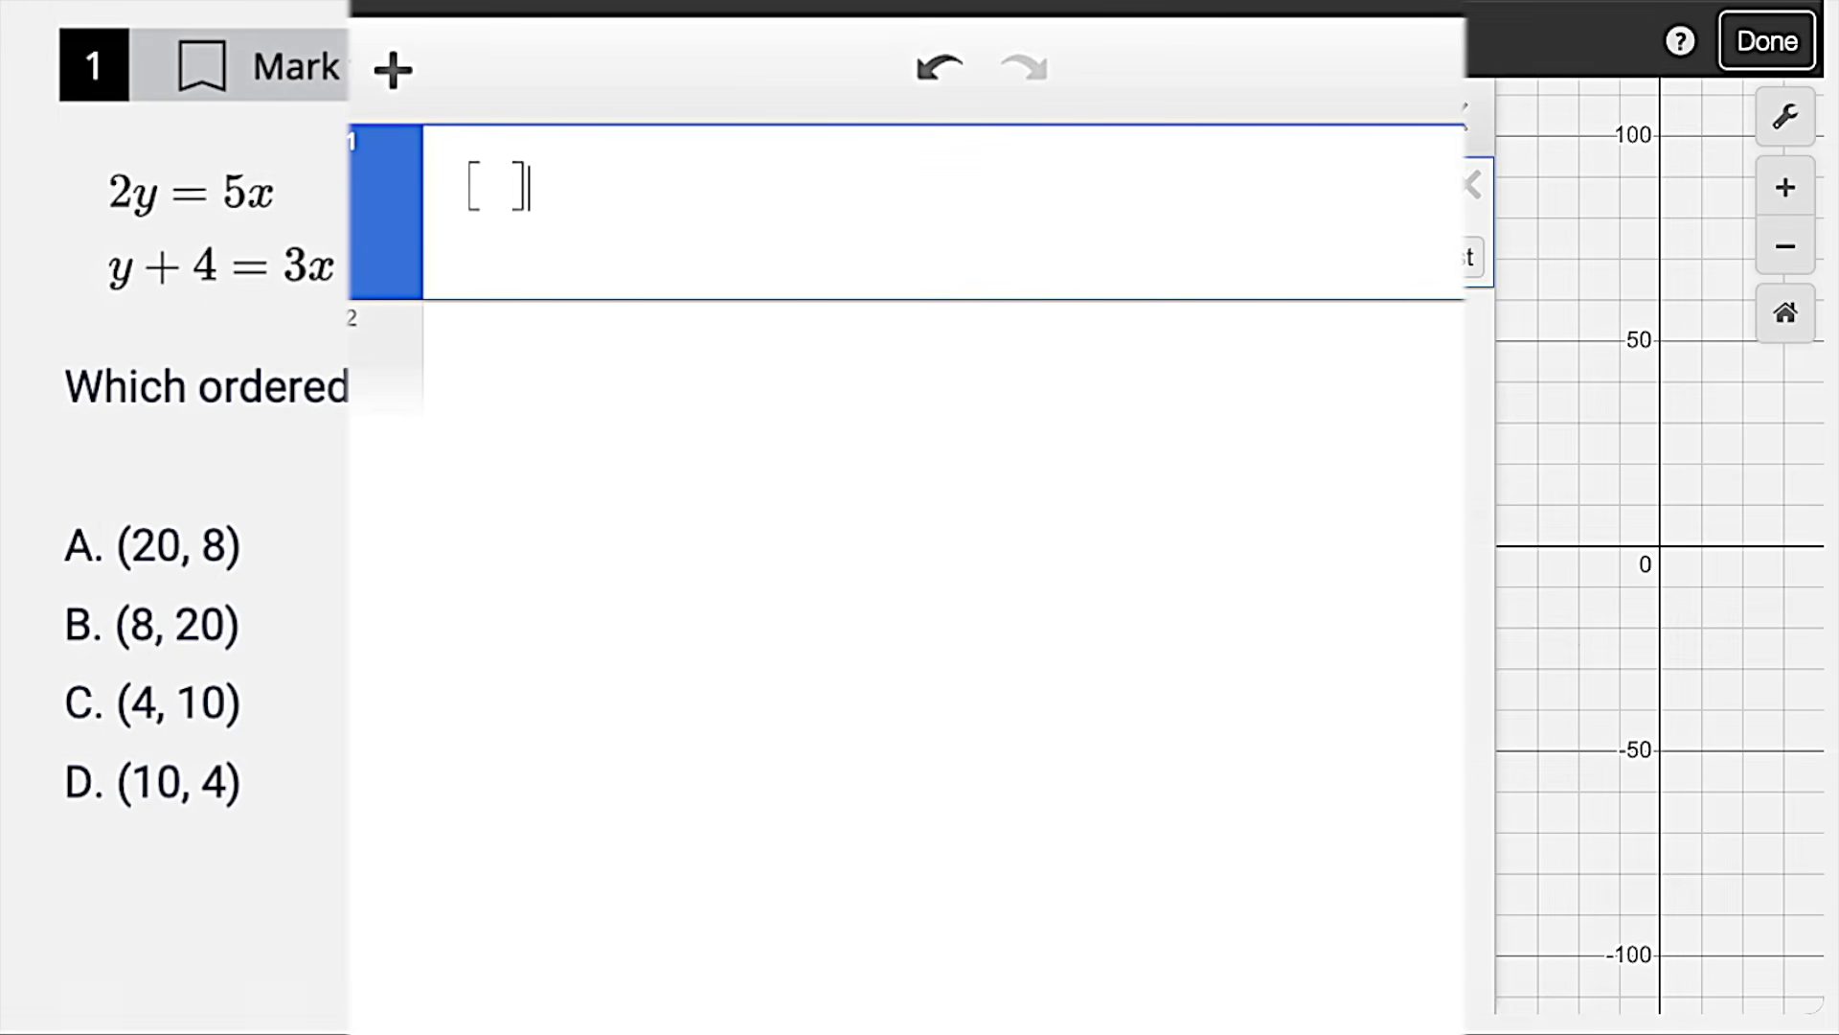
{"action": "type", "text": "~"}
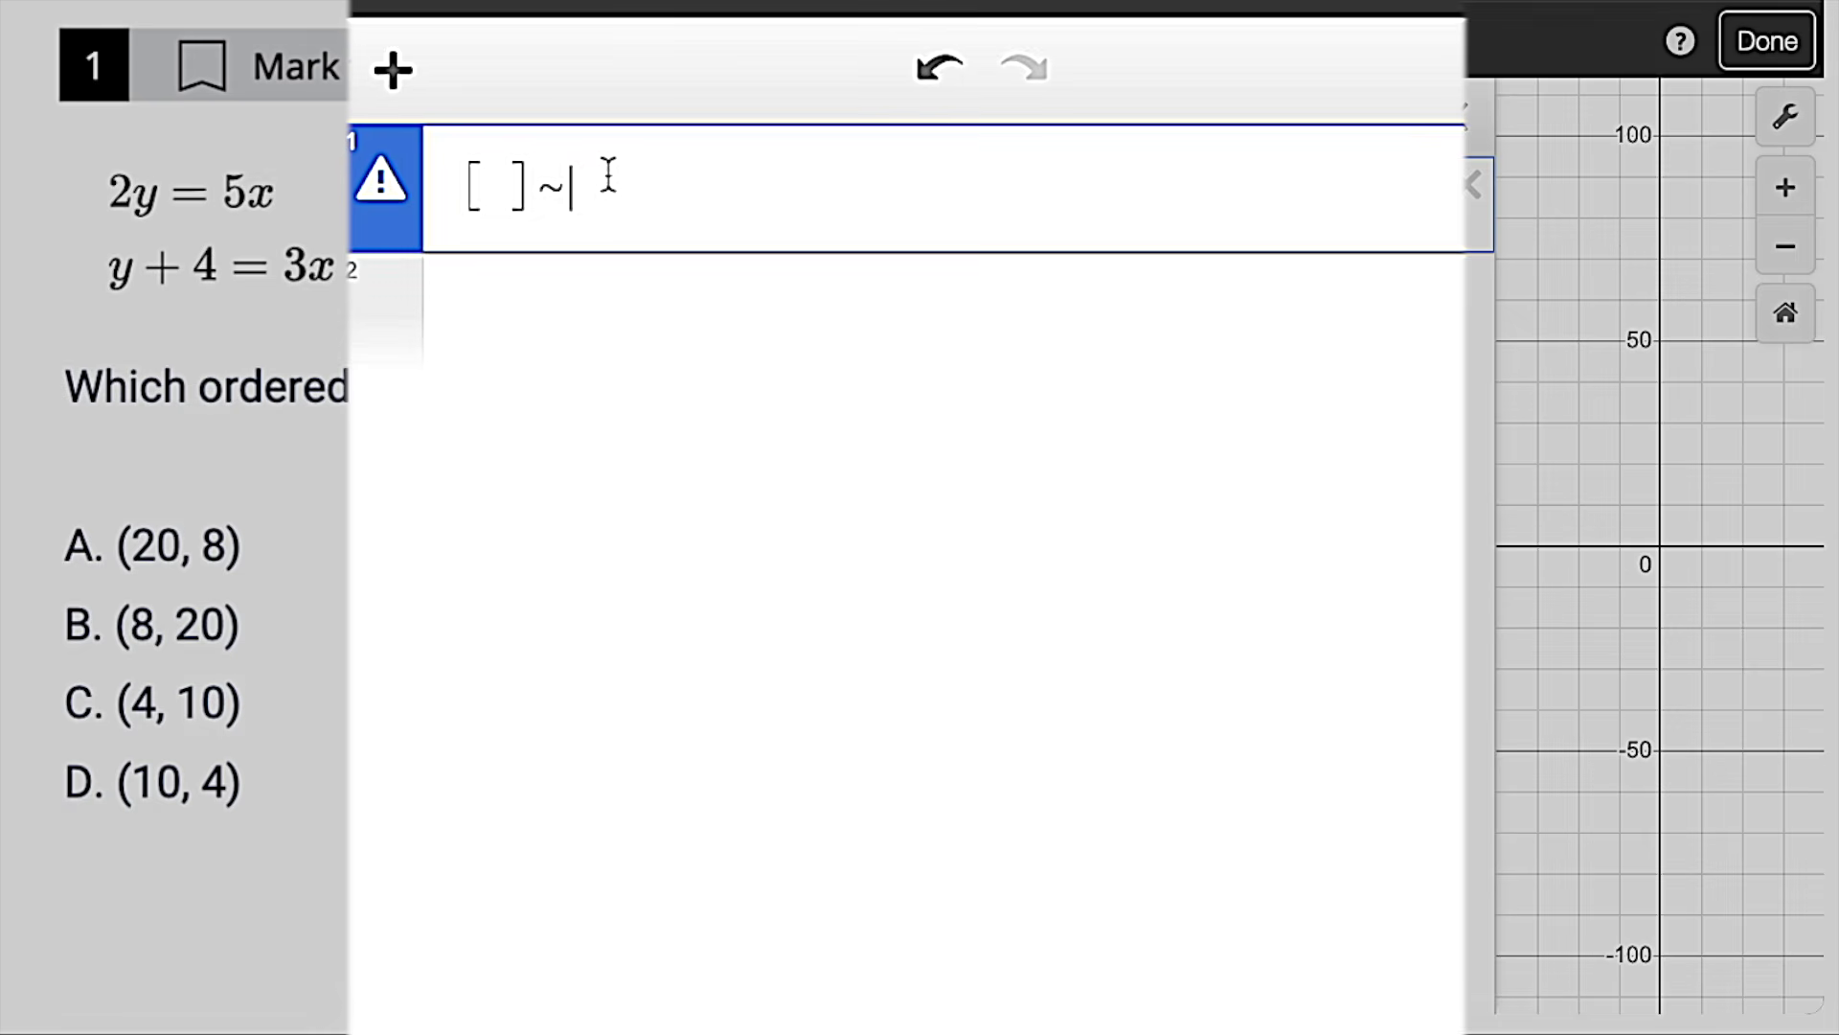
{"action": "type", "text": "[{"}
{"action": "key", "text": "BackSpace"}
{"action": "type", "text": "]"}
Step: Fill the regression's first list with 2b, b+4 and its second list with 5a, 3a
{"action": "left_click", "coordinate": [489, 187]}
{"action": "type", "text": "2b,"}
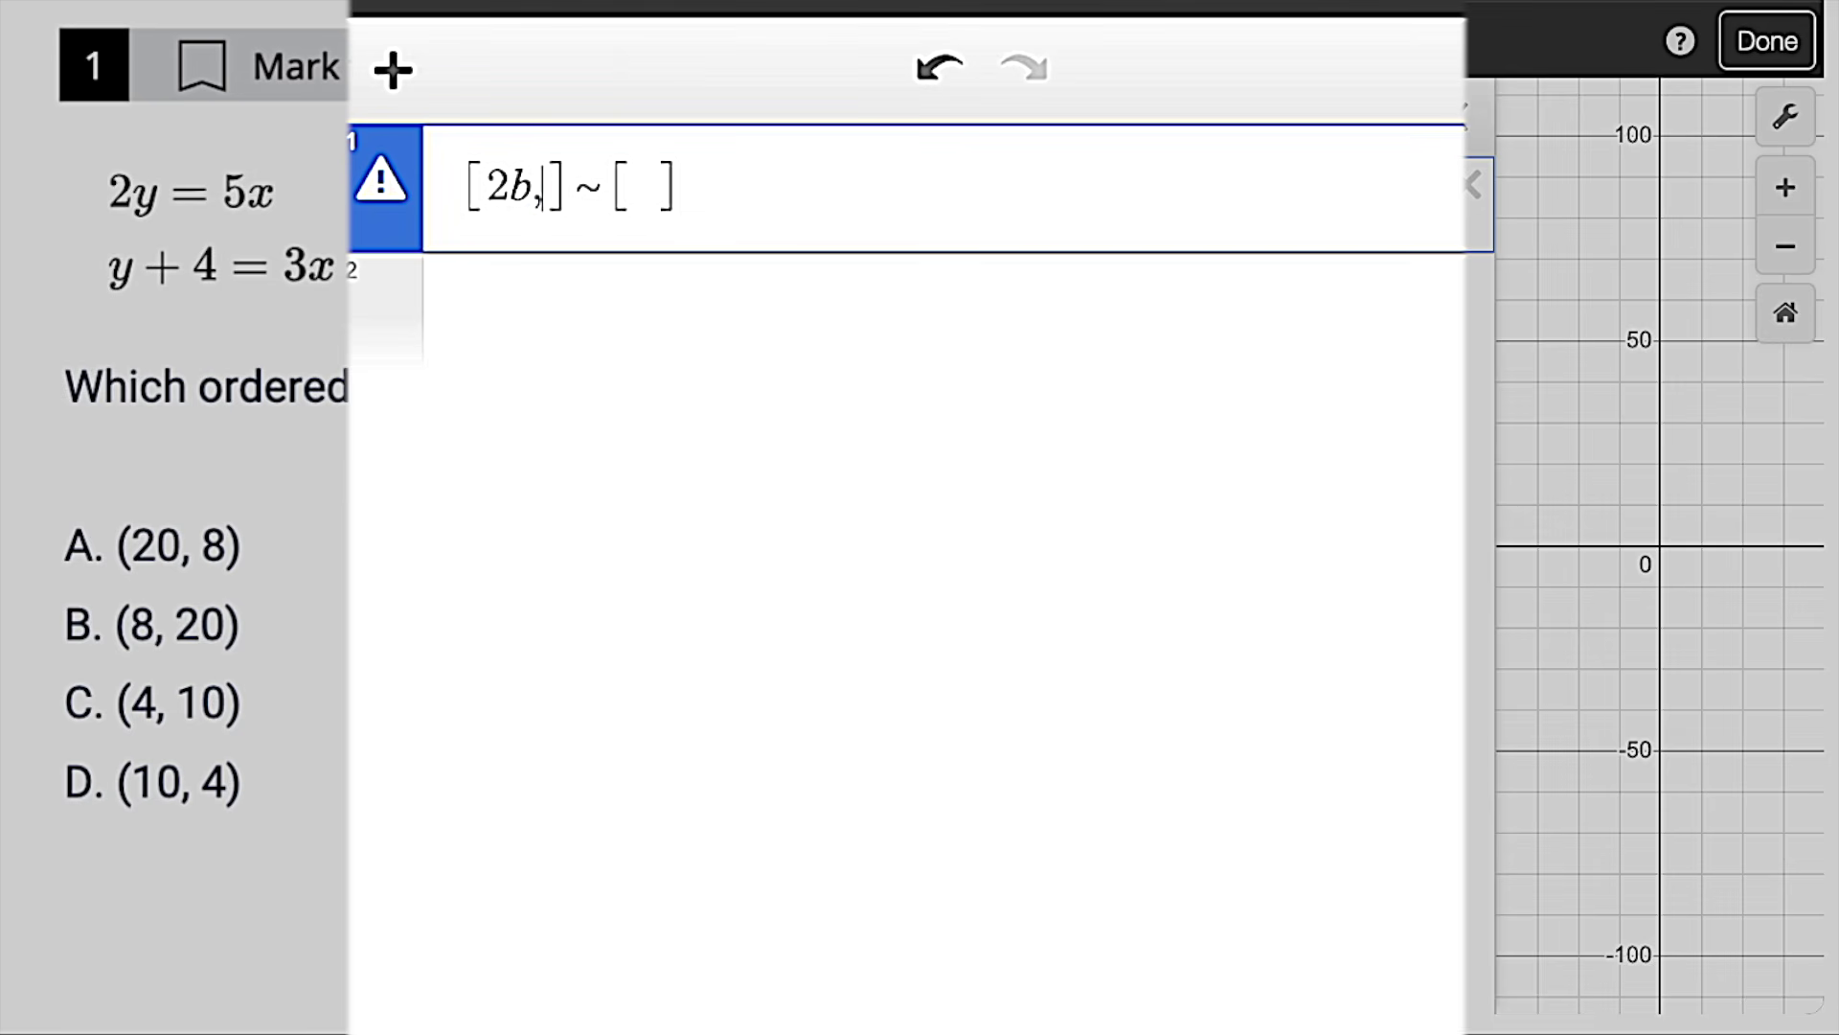
{"action": "type", "text": "b+4"}
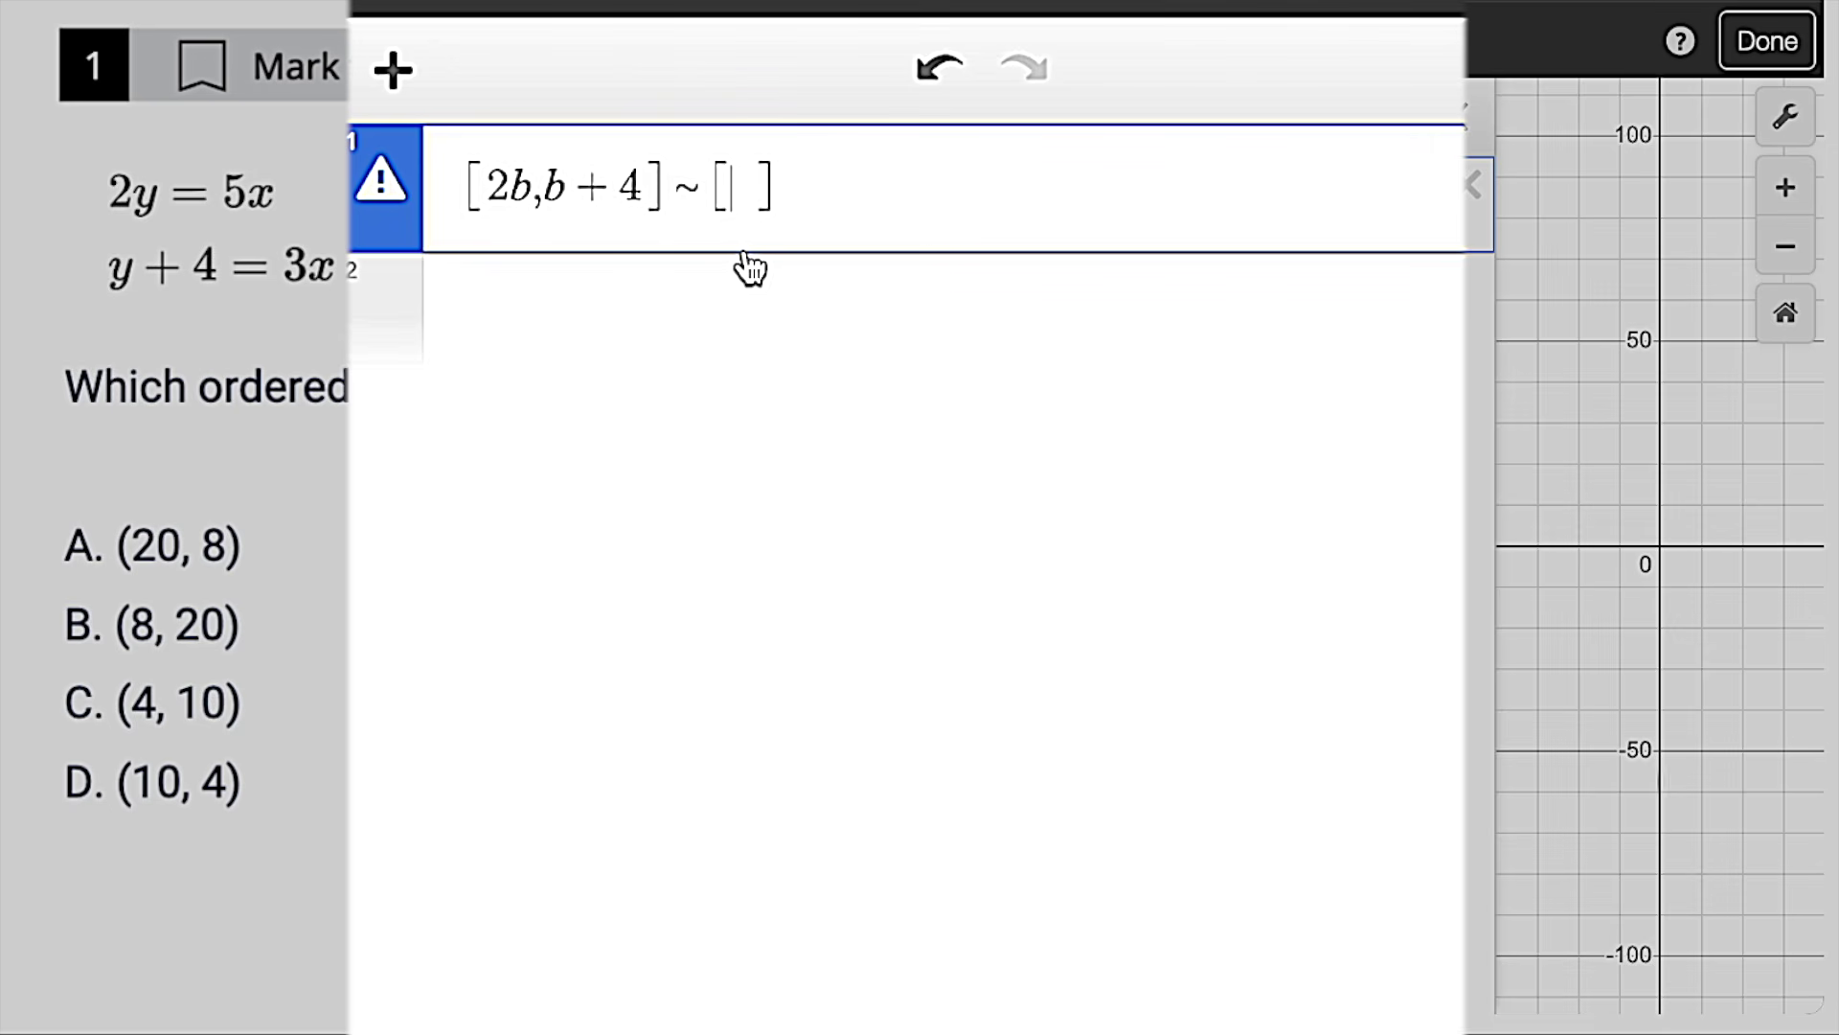
{"action": "type", "text": "]~[5"}
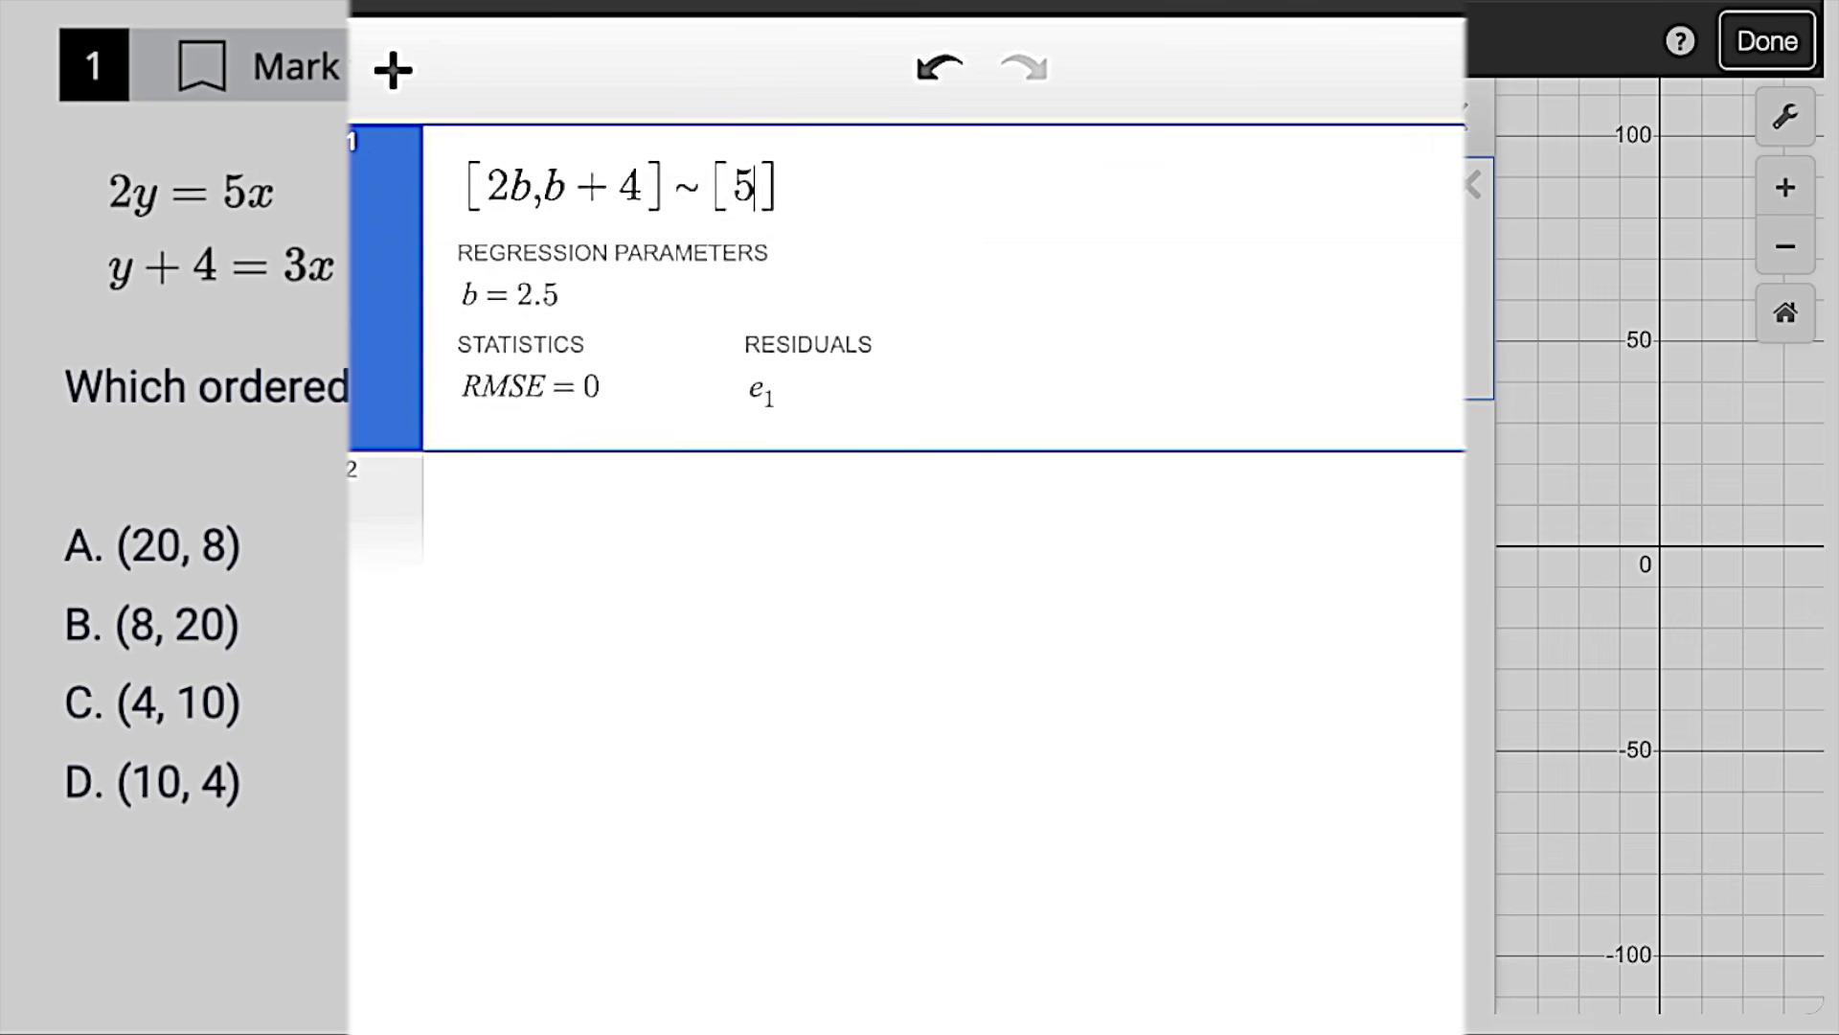
{"action": "type", "text": "a"}
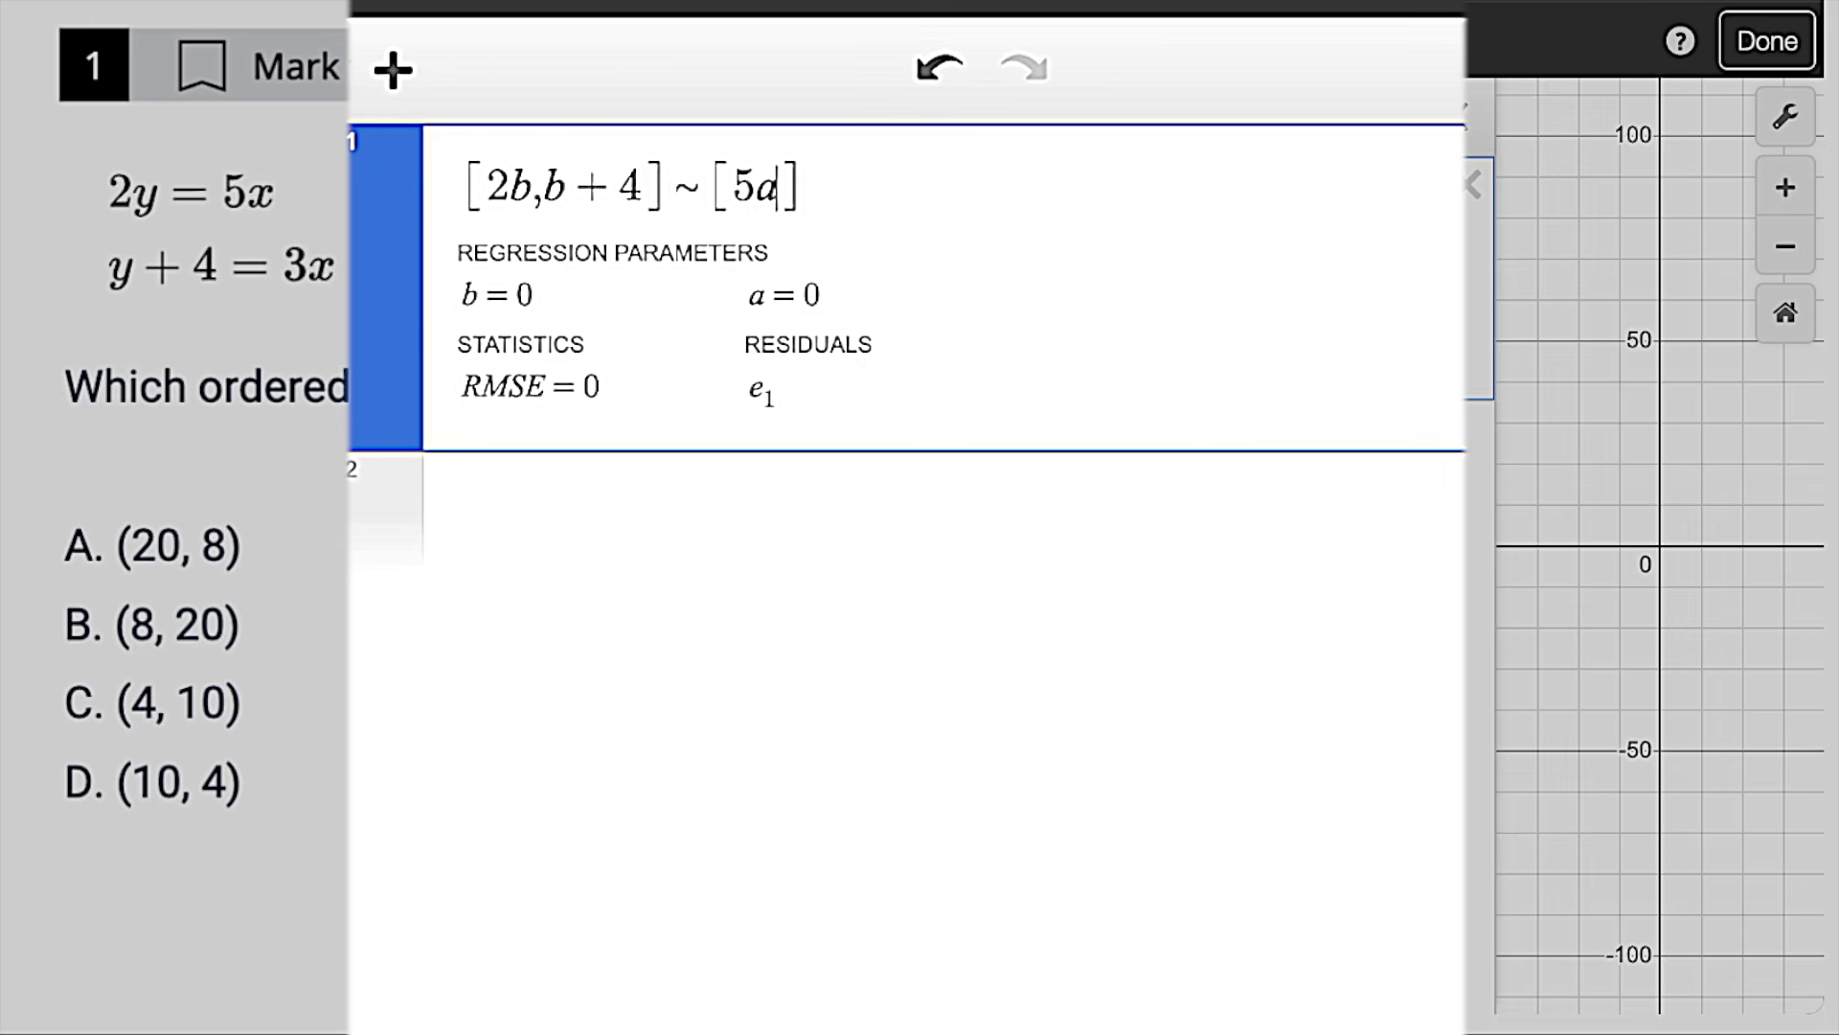
{"action": "type", "text": ","}
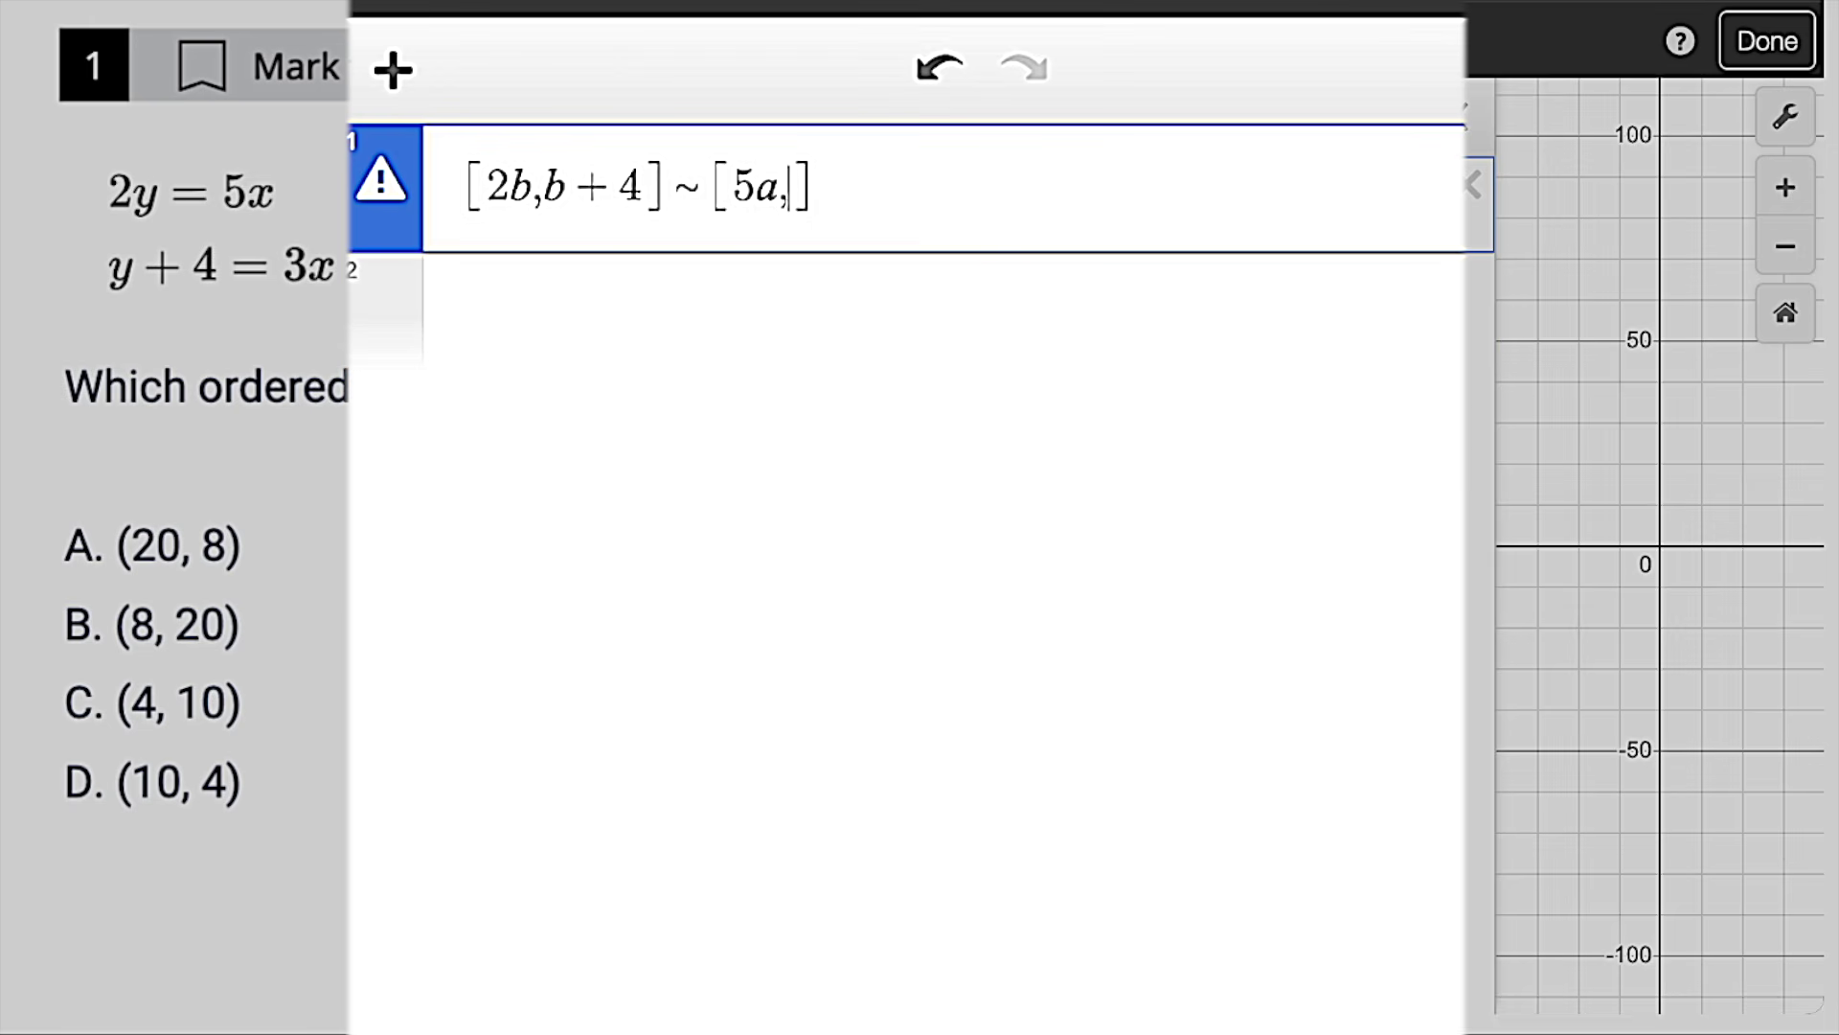
{"action": "type", "text": "3a"}
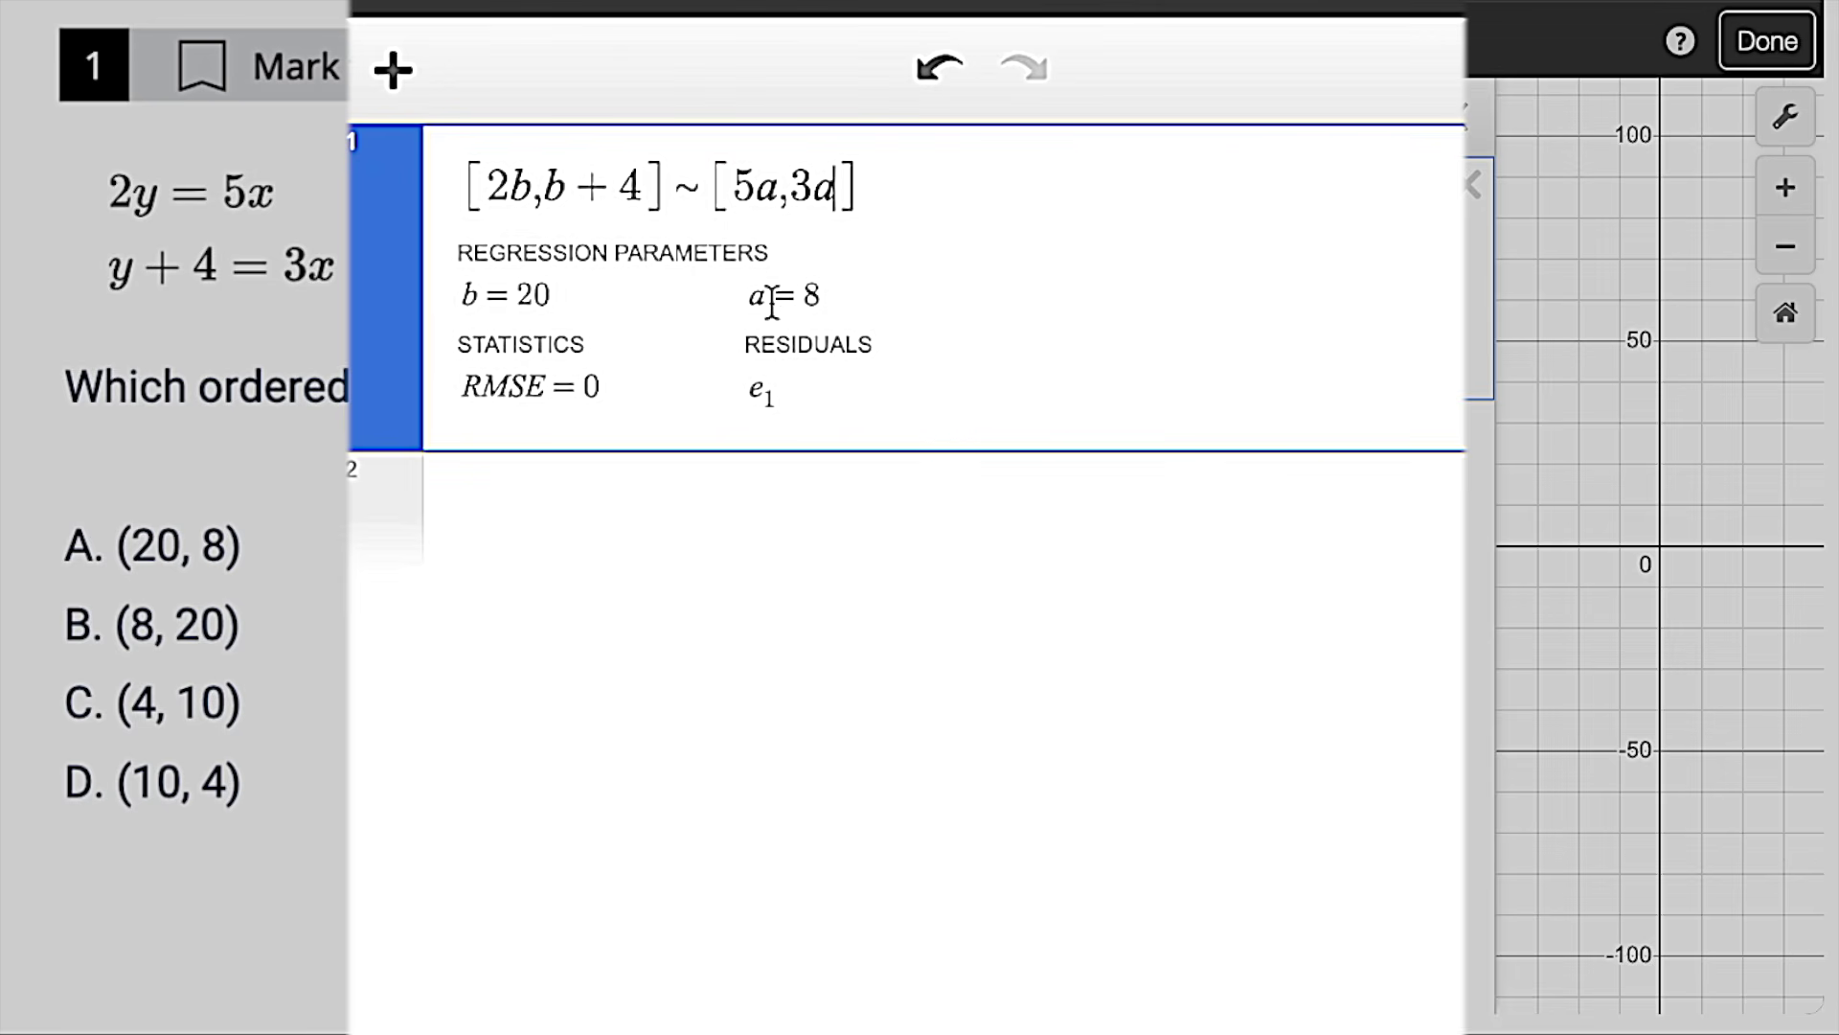
Step: Highlight the regression's solved values of a and b and mark answer choice B, (8, 20), in the question
{"action": "left_click_drag", "start_coordinate": [813, 296], "coordinate": [751, 309]}
{"action": "left_click", "coordinate": [524, 292]}
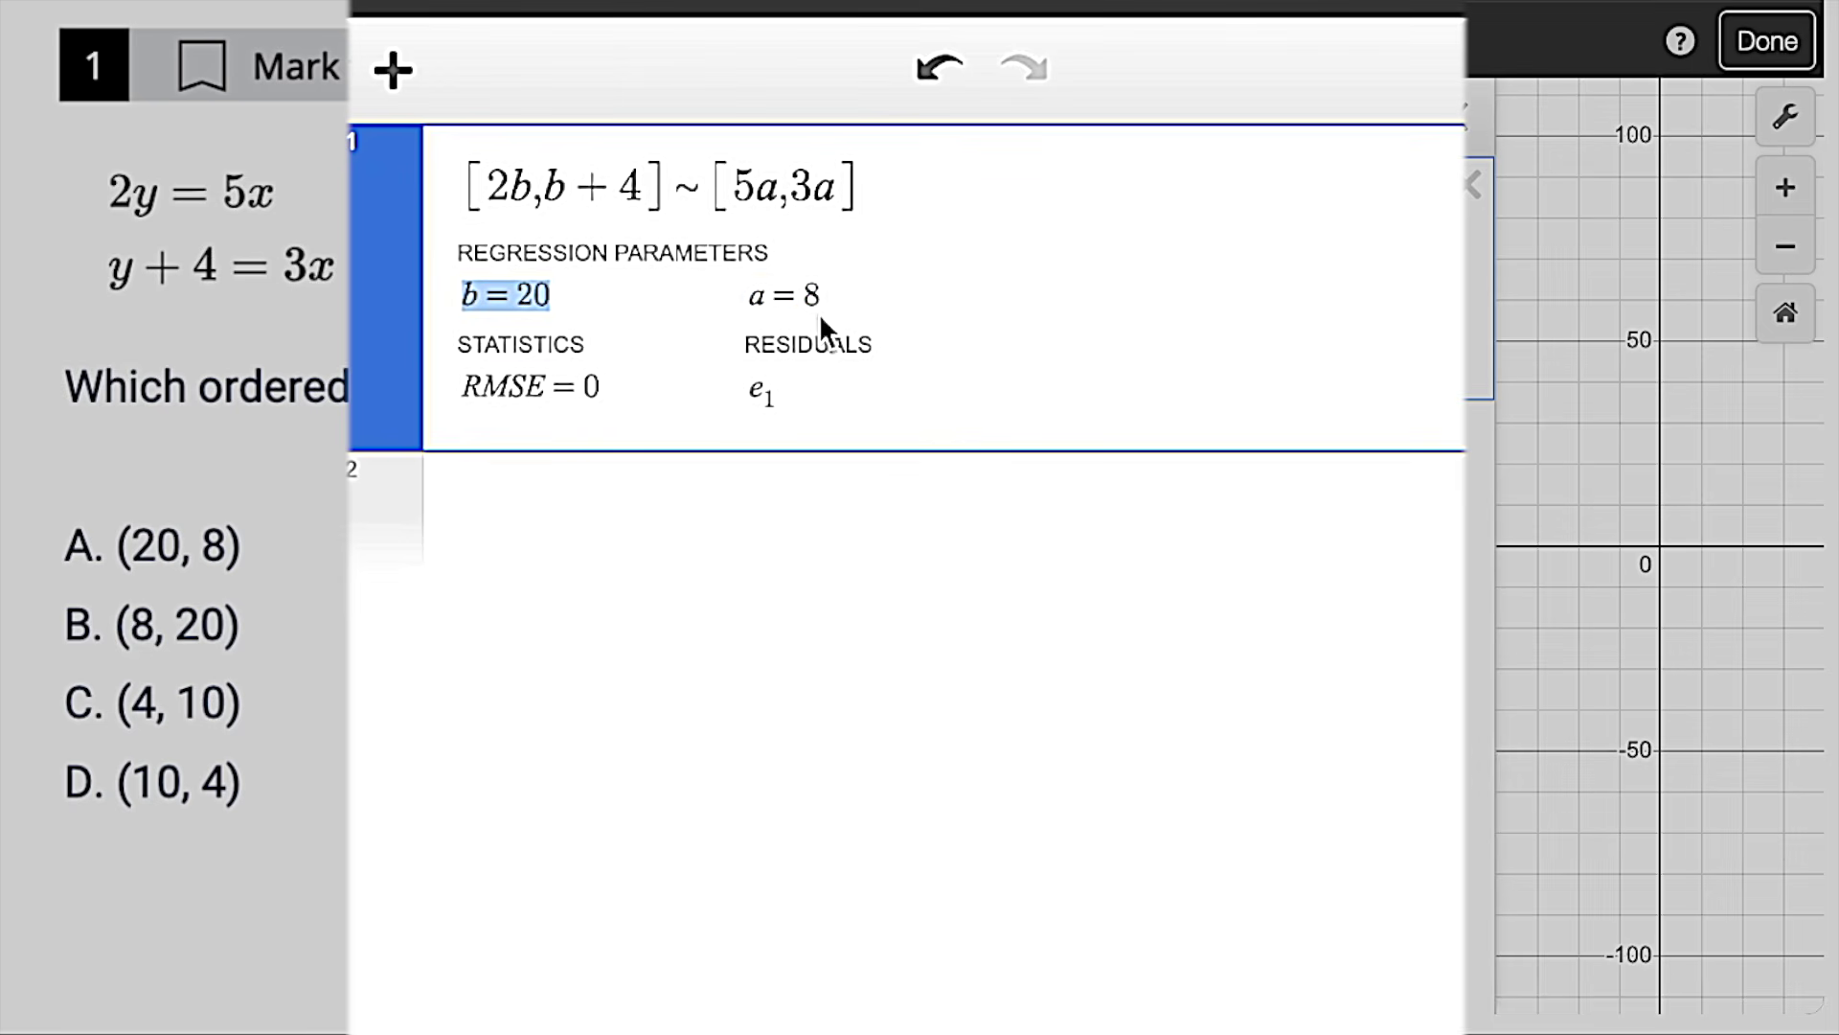
{"action": "mouse_move", "coordinate": [264, 650]}
{"action": "left_mouse_down"}
{"action": "mouse_move", "coordinate": [115, 659]}
{"action": "mouse_move", "coordinate": [225, 589]}
{"action": "mouse_move", "coordinate": [247, 647]}
{"action": "left_mouse_up"}
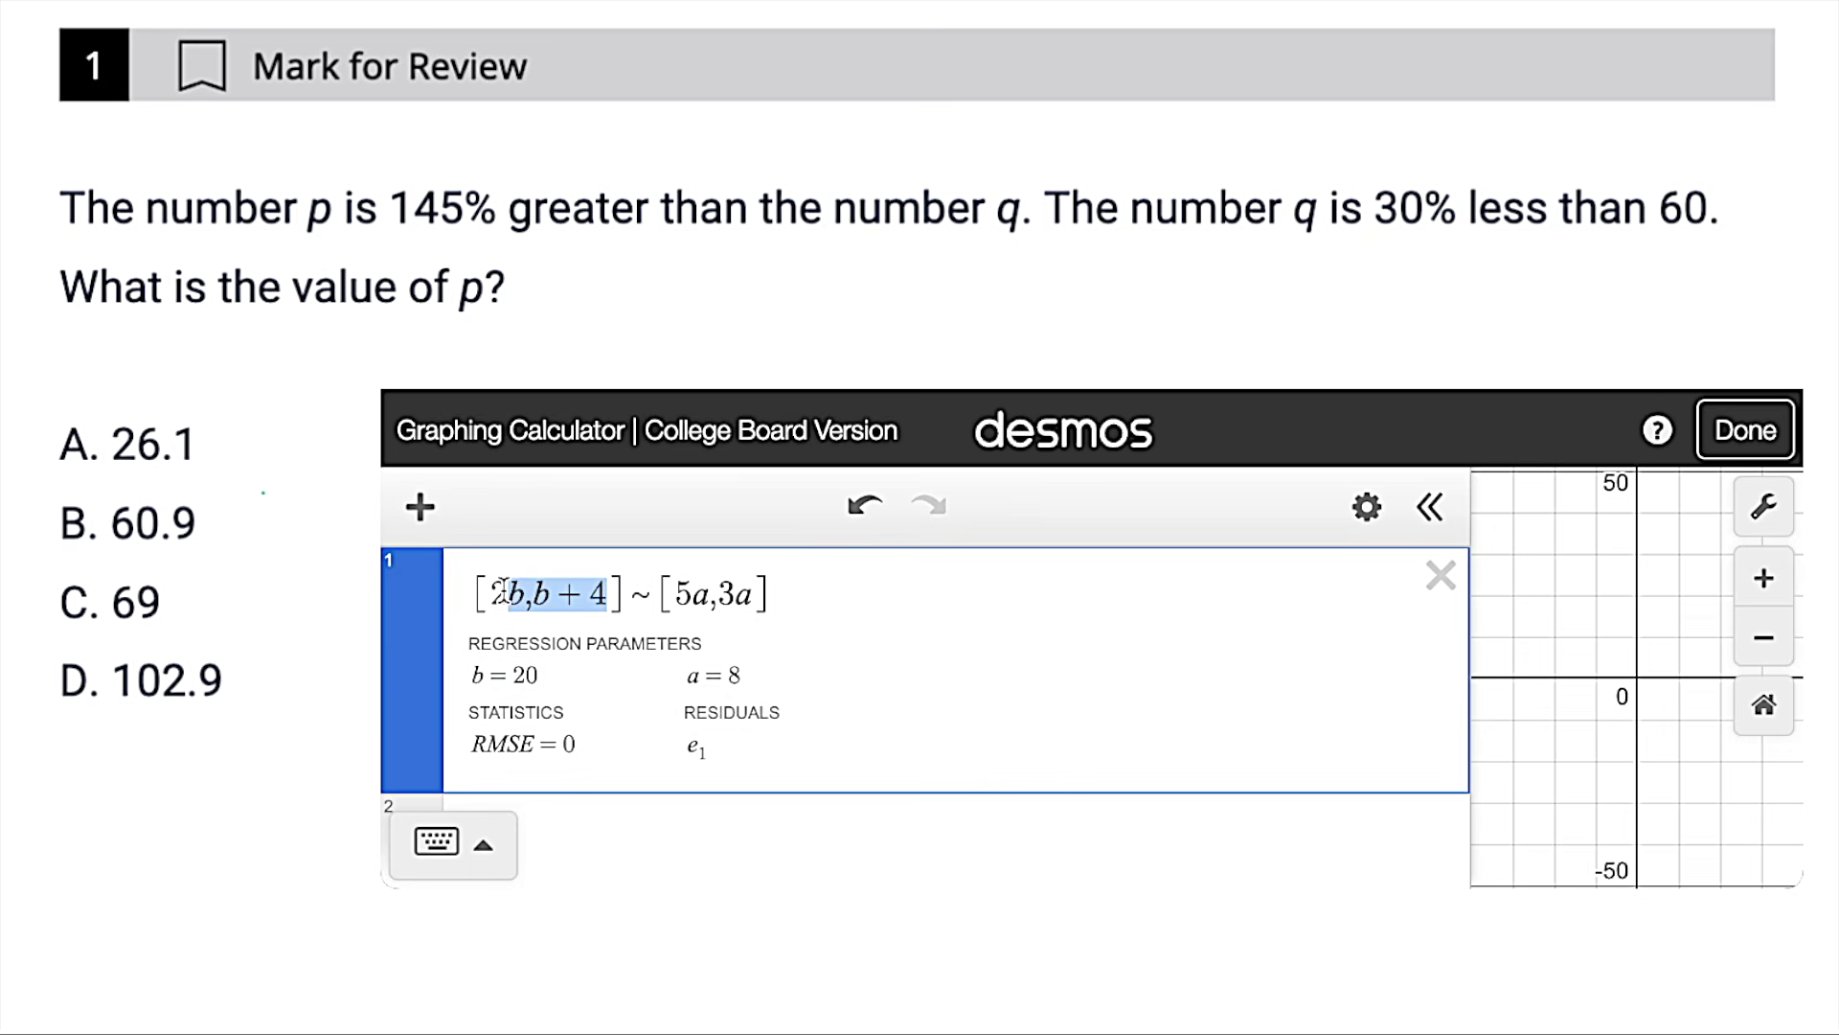
Step: Clear the contents of both lists in the regression, keeping the empty brackets and the tilde
{"action": "key", "text": "BackSpace"}
{"action": "key", "text": "BackSpace"}
{"action": "left_click_drag", "start_coordinate": [572, 594], "coordinate": [651, 594]}
{"action": "key", "text": "BackSpace"}
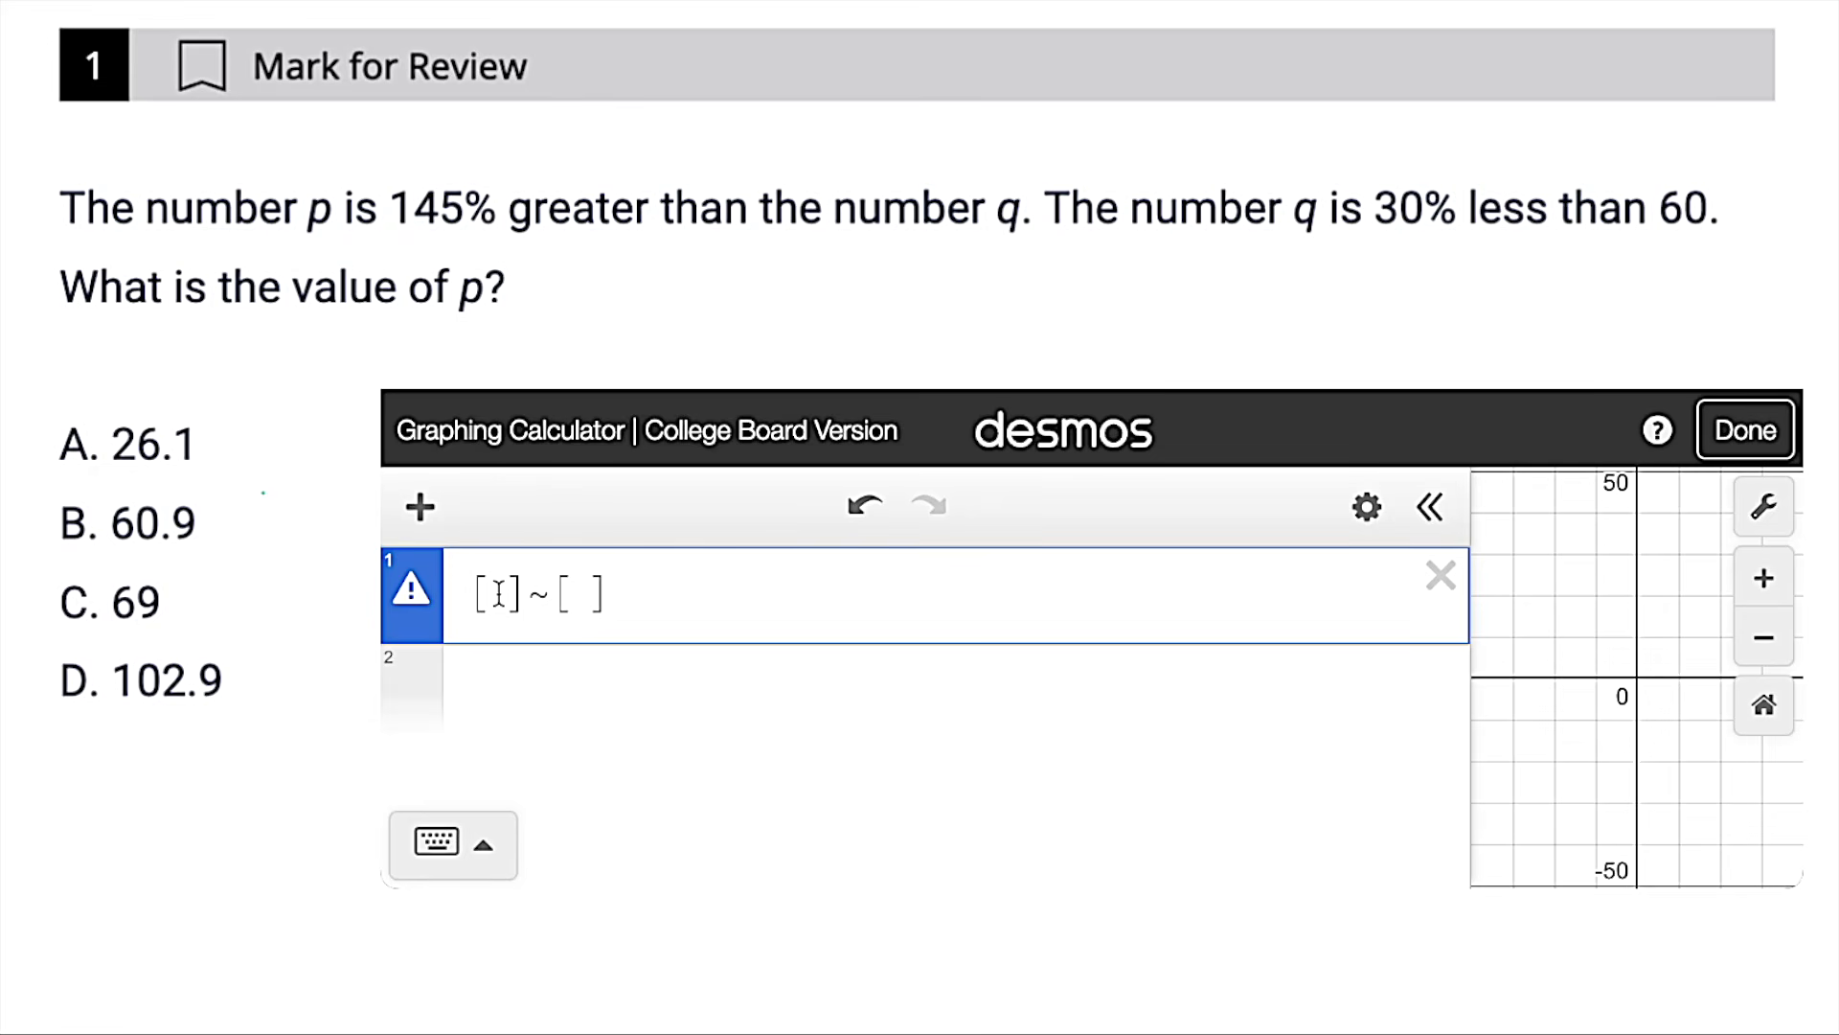
Step: Enter p and a comma in the first list and 2.45 in the second list, then highlight the digit 2
{"action": "type", "text": "p,"}
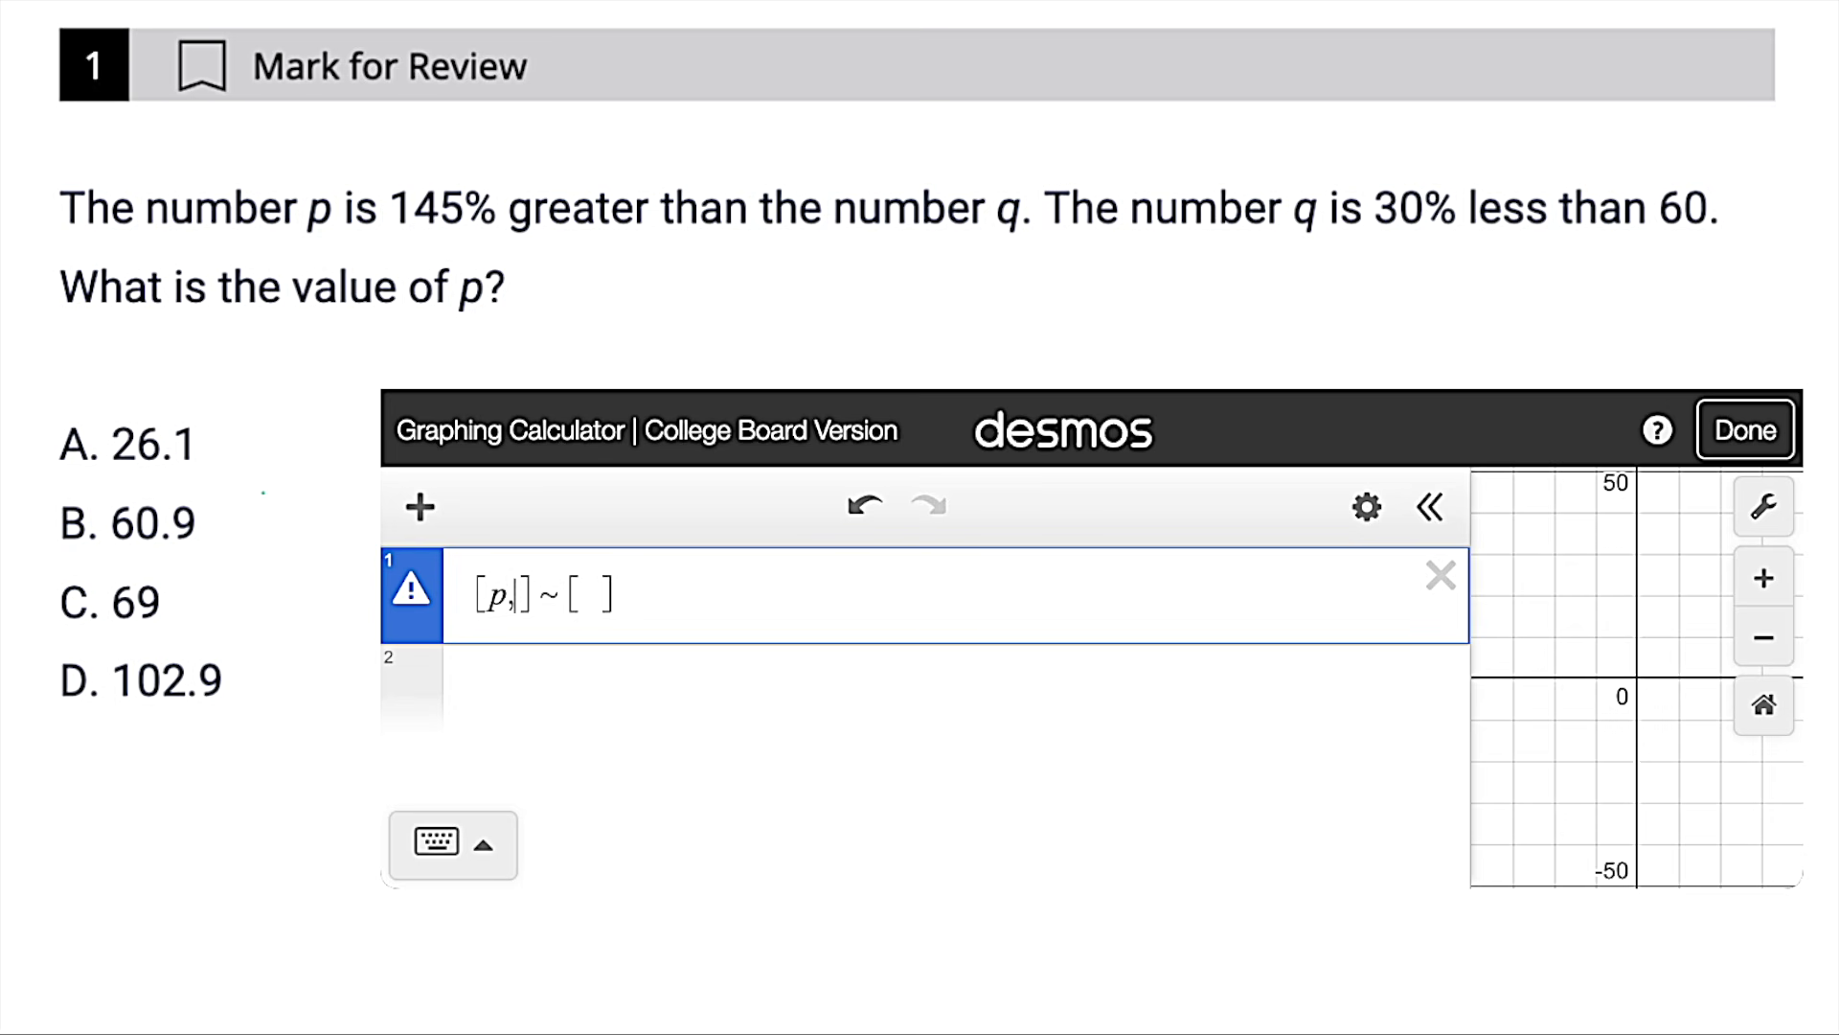
{"action": "left_click", "coordinate": [594, 592]}
{"action": "type", "text": "2.45"}
{"action": "left_click", "coordinate": [675, 602]}
{"action": "left_click_drag", "start_coordinate": [582, 596], "coordinate": [593, 596]}
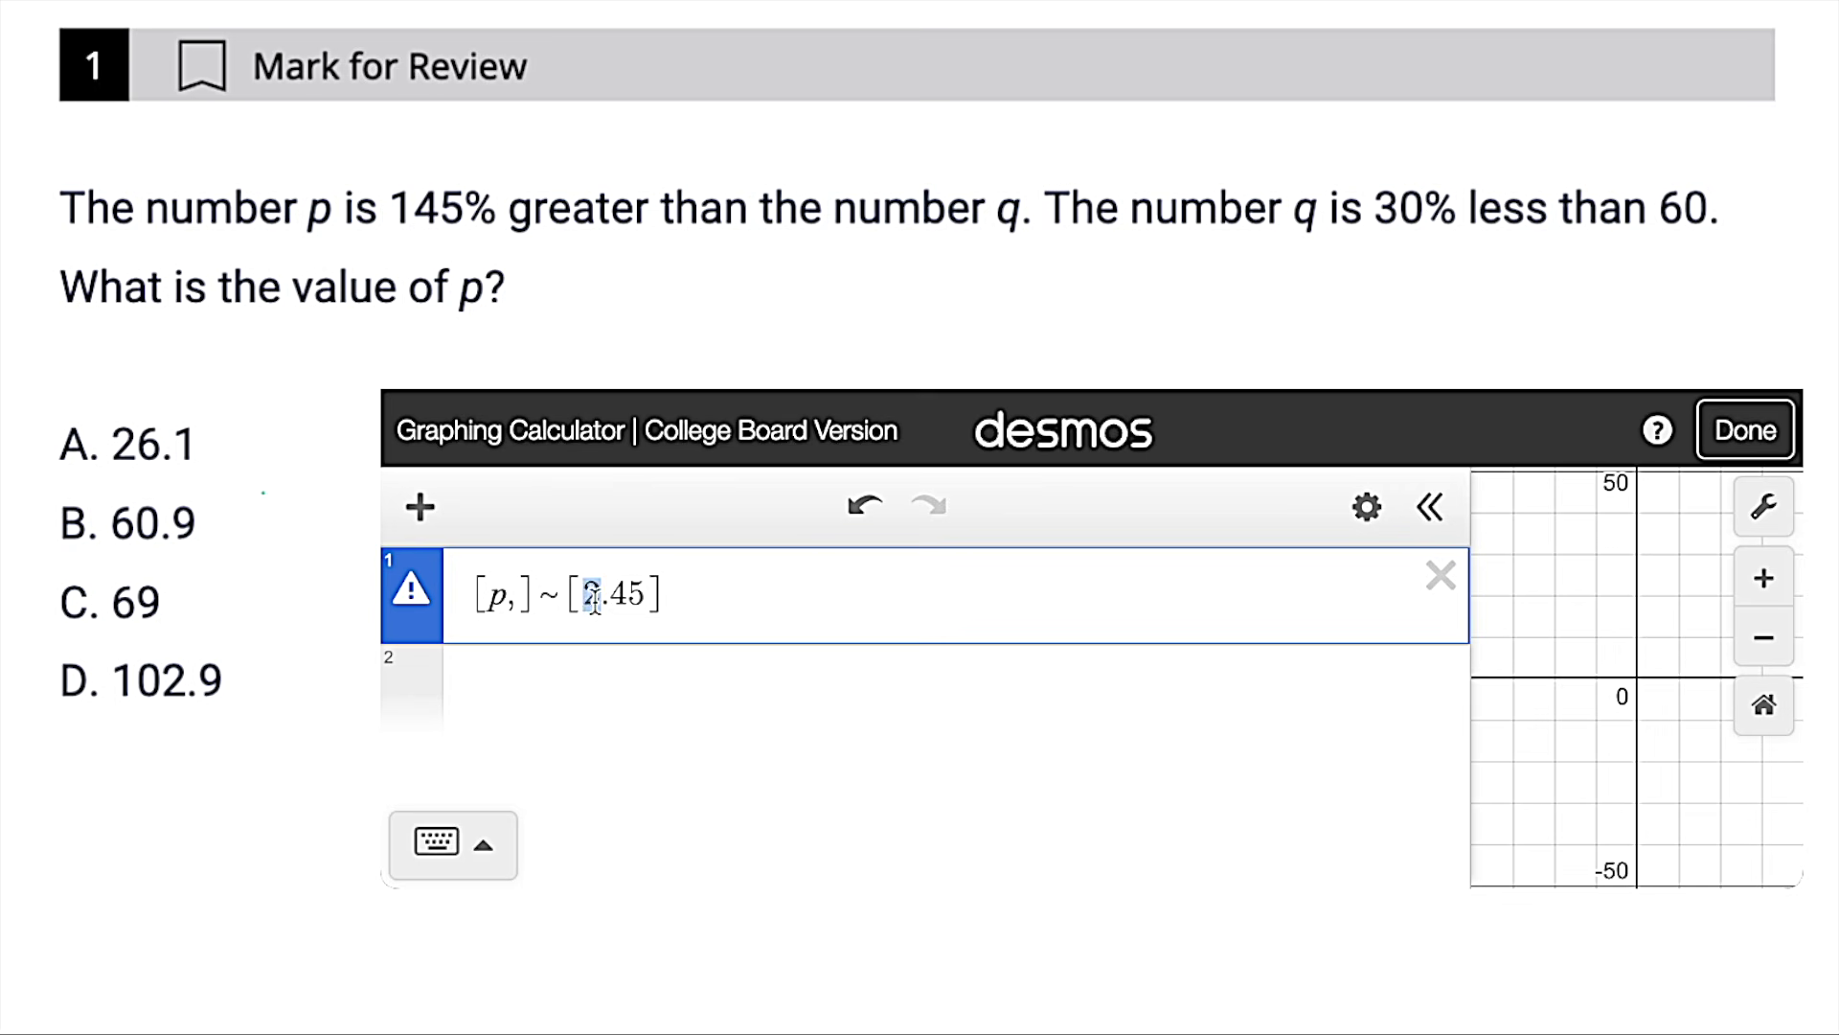
{"action": "left_click", "coordinate": [591, 596]}
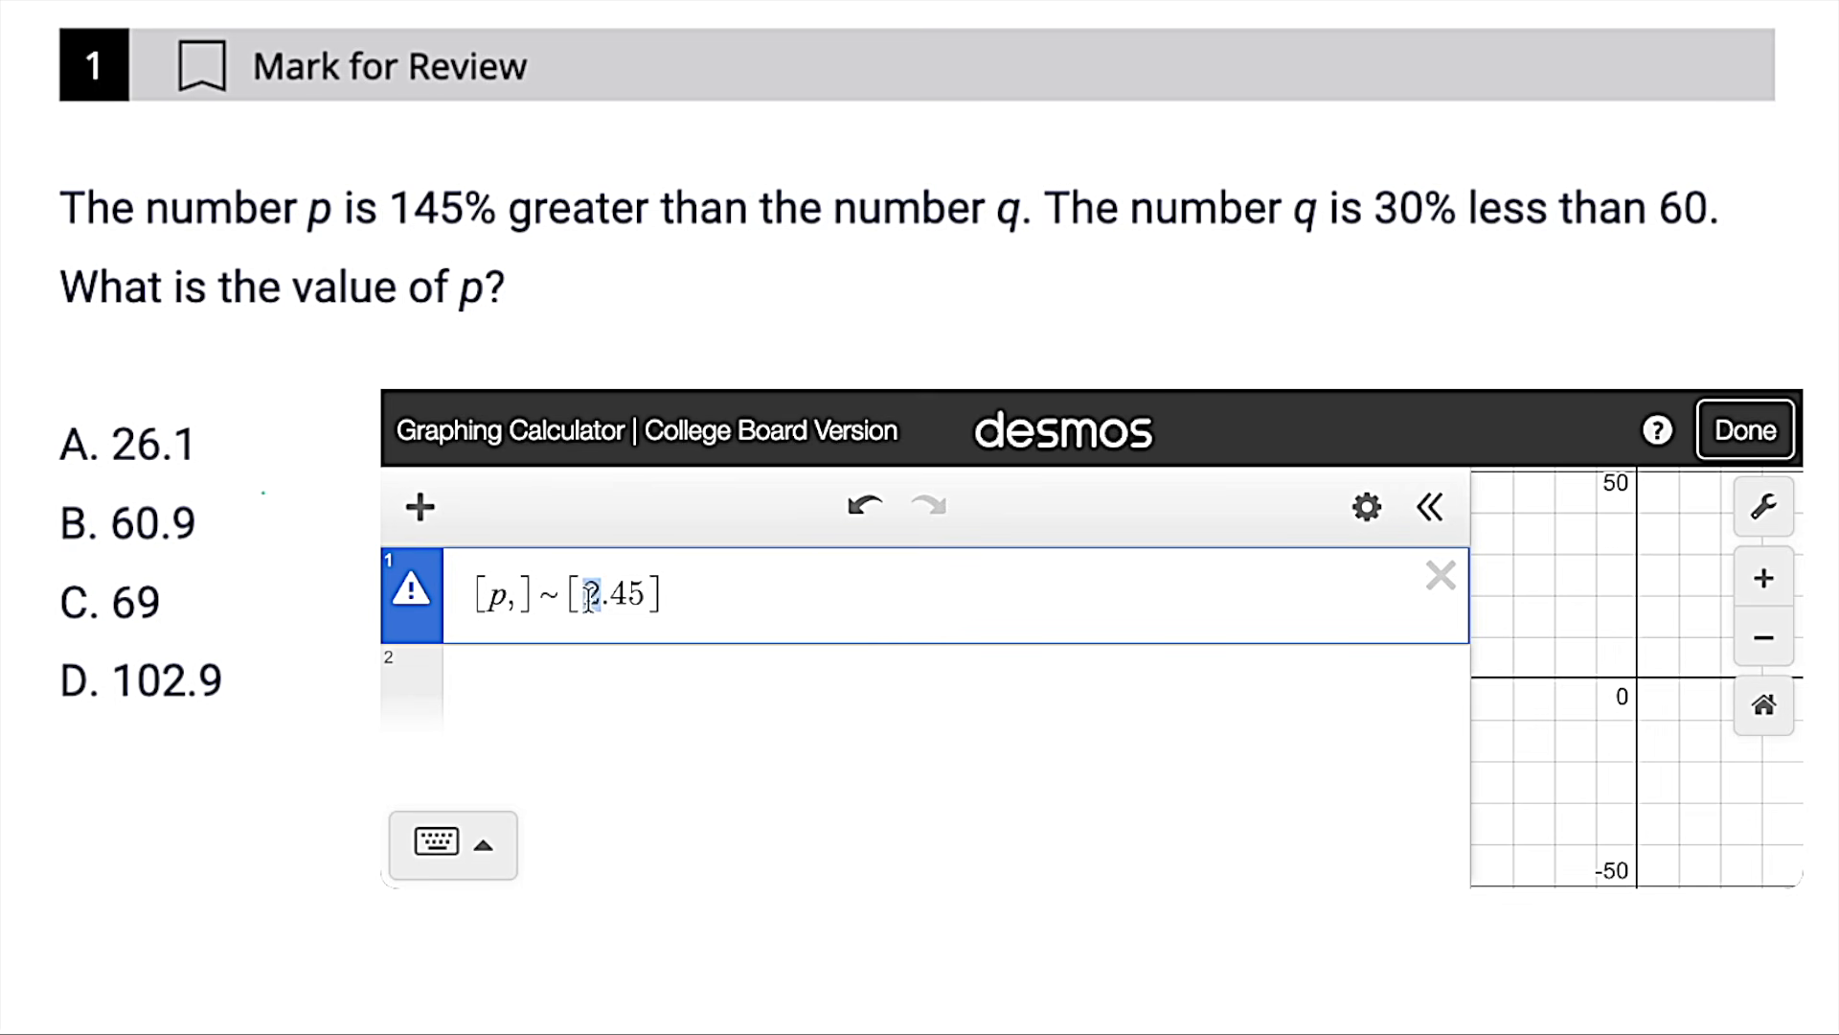
Step: Append q to 2.45 in the second list and add q as the first list's second entry
{"action": "left_click", "coordinate": [636, 611]}
{"action": "type", "text": "q"}
{"action": "left_click", "coordinate": [525, 611]}
{"action": "type", "text": "q"}
Step: Add .7(60) as the second list's second entry and mark answer choice D, 102.9
{"action": "left_click", "coordinate": [677, 595]}
{"action": "type", "text": ","}
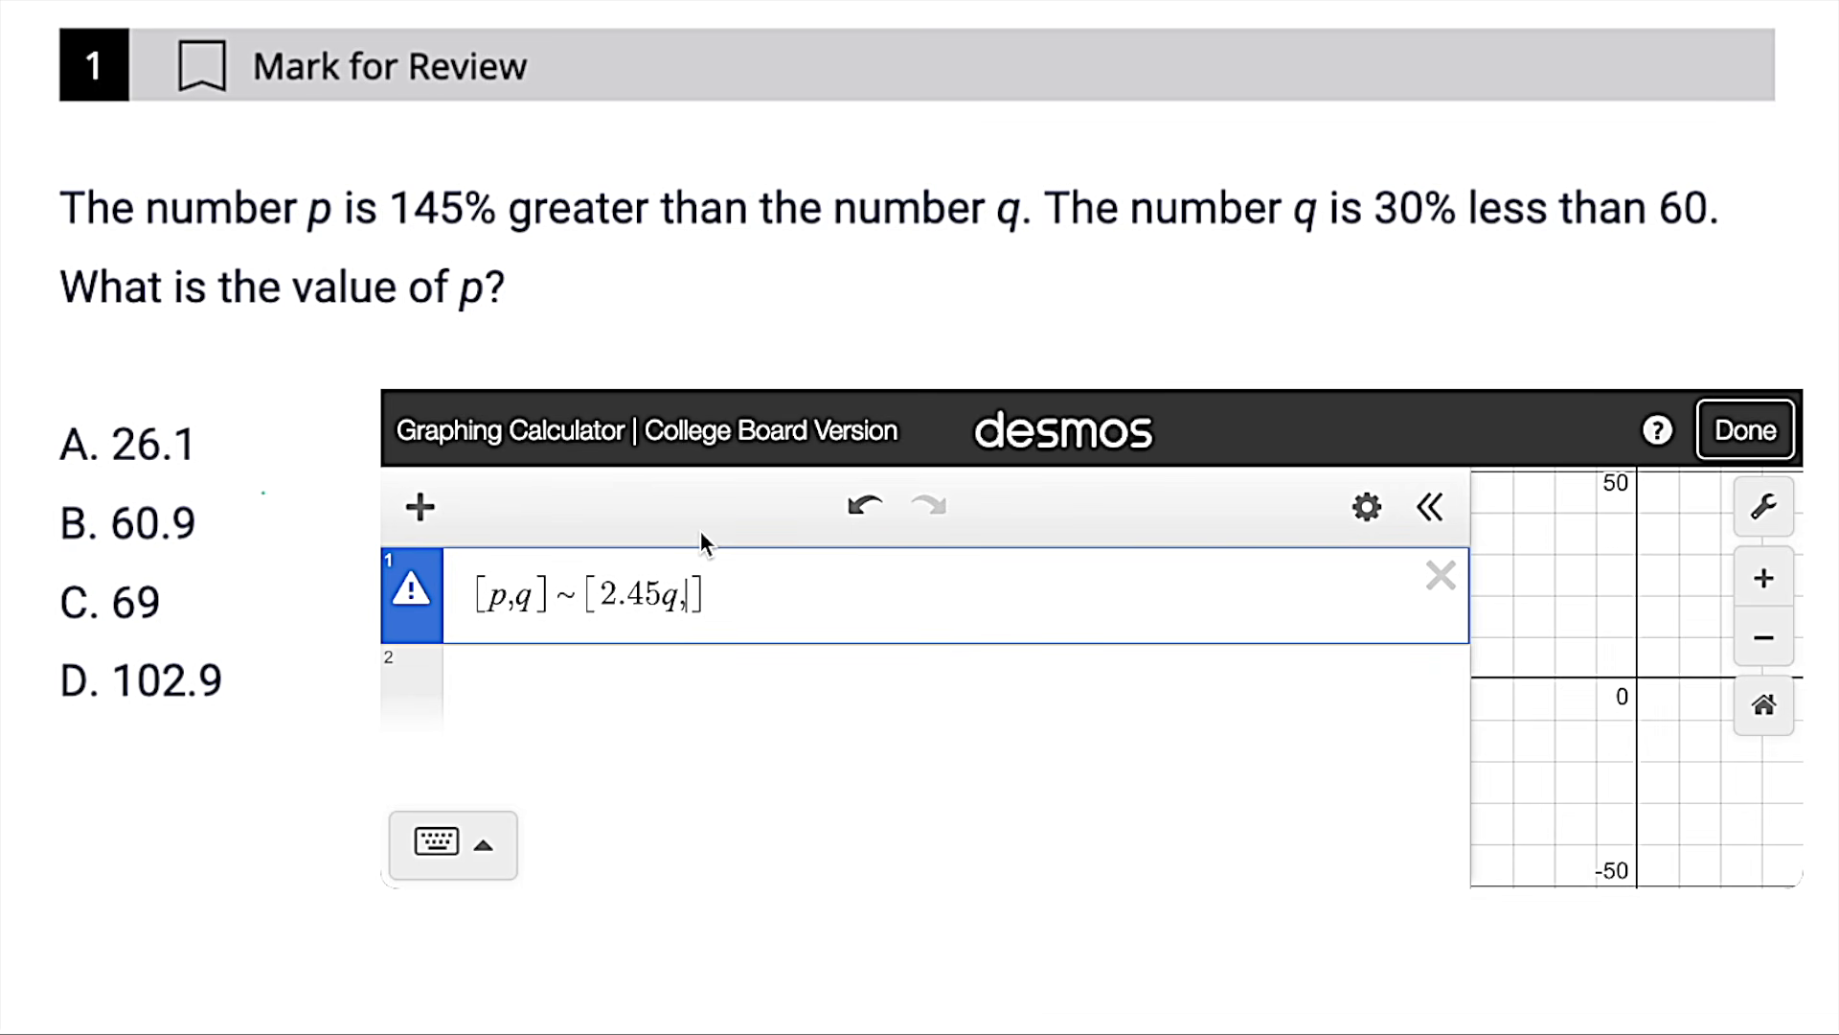
{"action": "type", "text": ".7"}
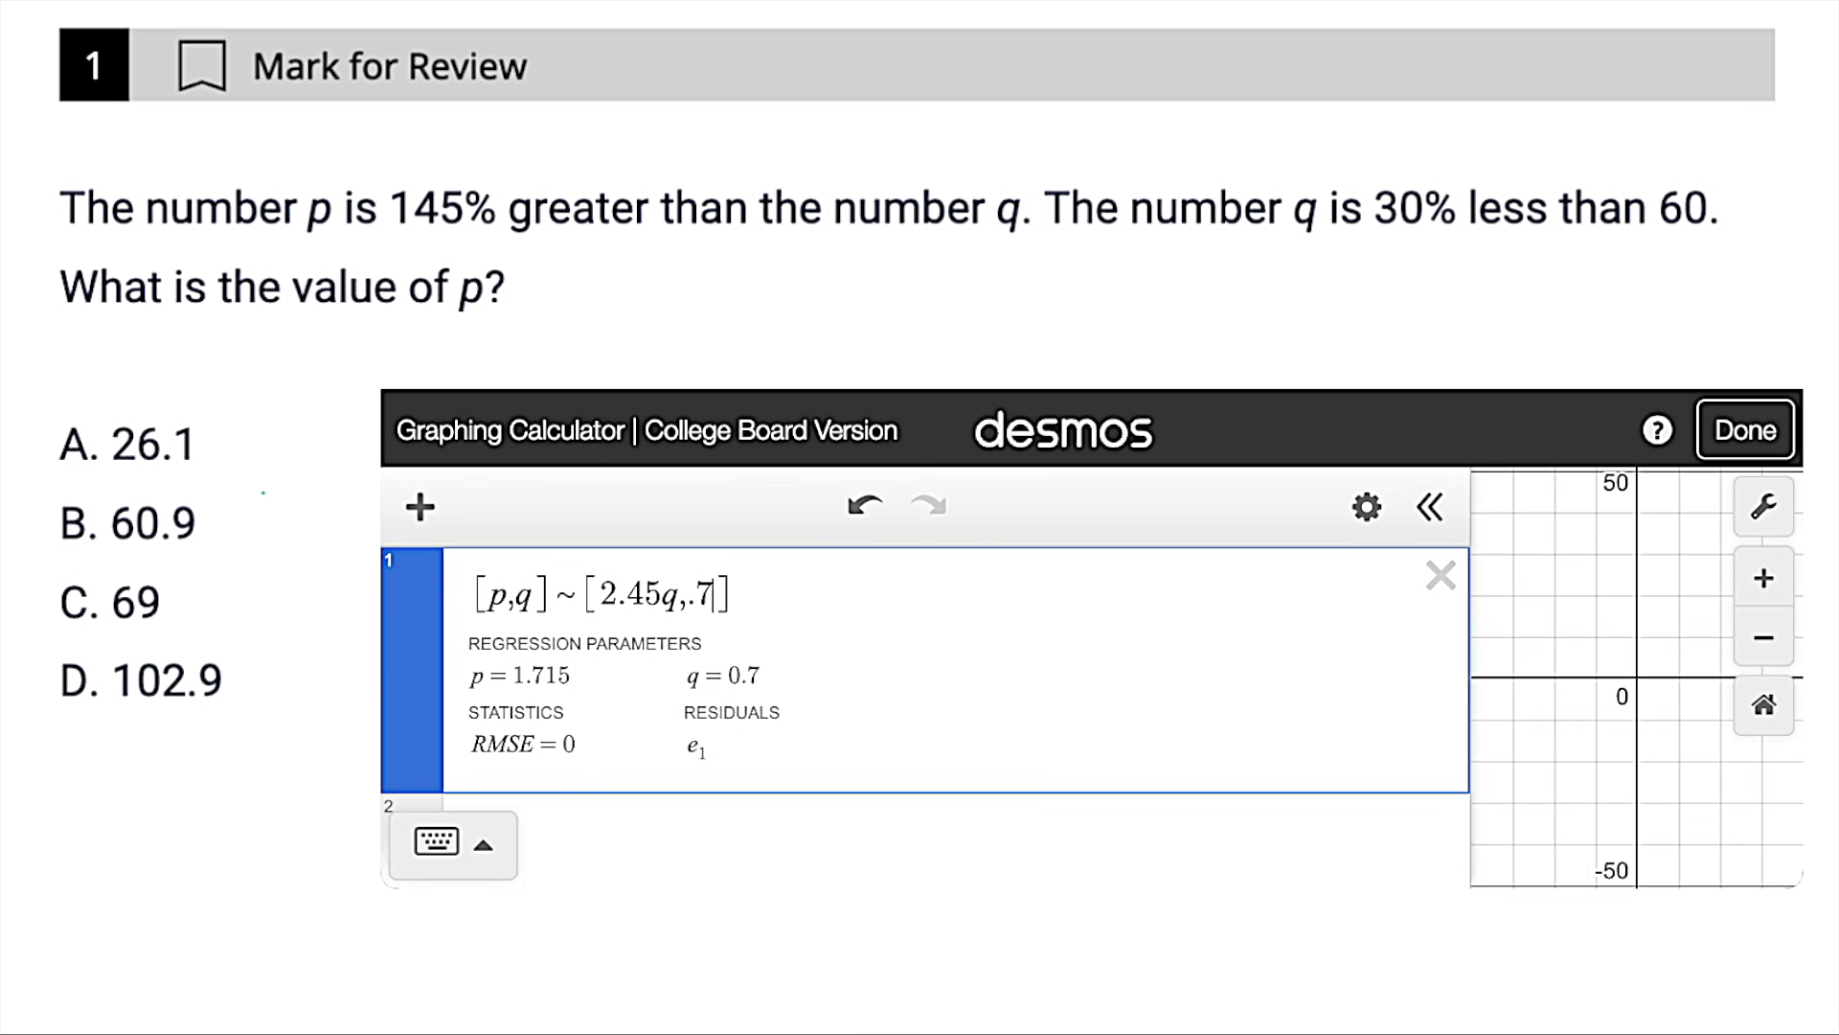
{"action": "type", "text": "(60"}
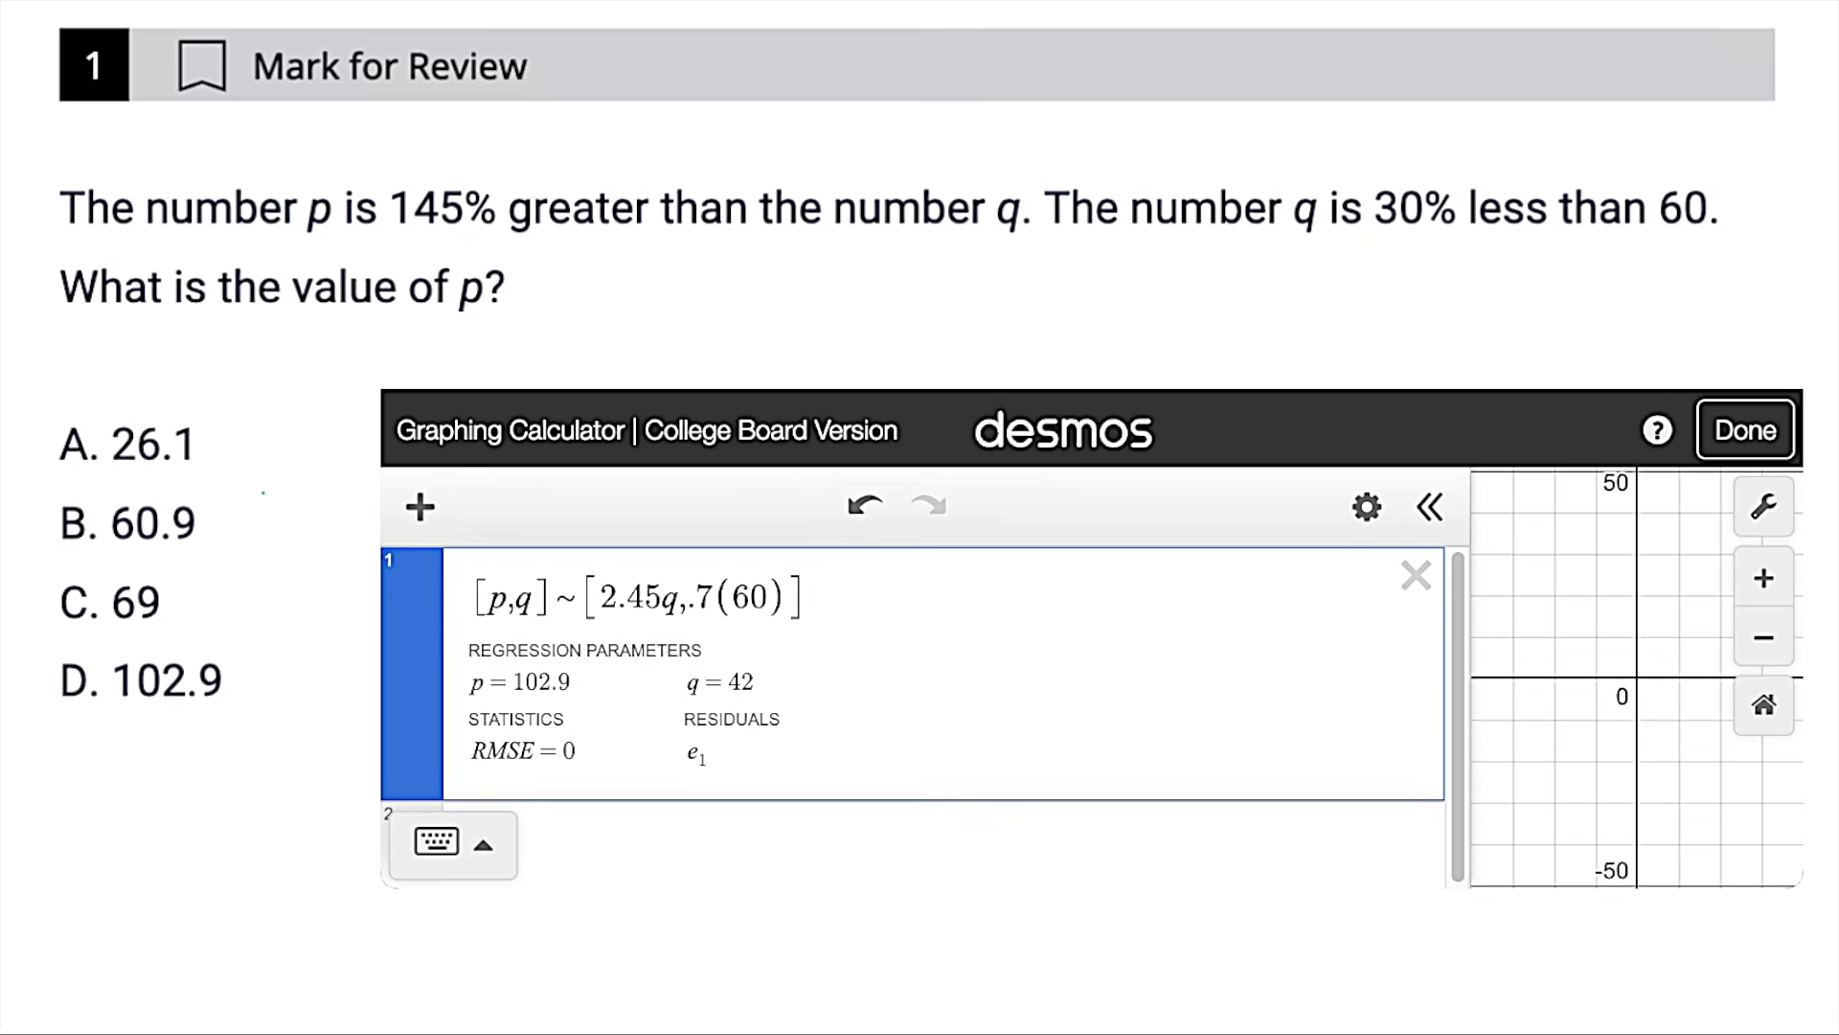
{"action": "mouse_move", "coordinate": [250, 736]}
{"action": "left_mouse_down"}
{"action": "mouse_move", "coordinate": [124, 716]}
{"action": "mouse_move", "coordinate": [90, 668]}
{"action": "mouse_move", "coordinate": [296, 706]}
{"action": "left_mouse_up"}
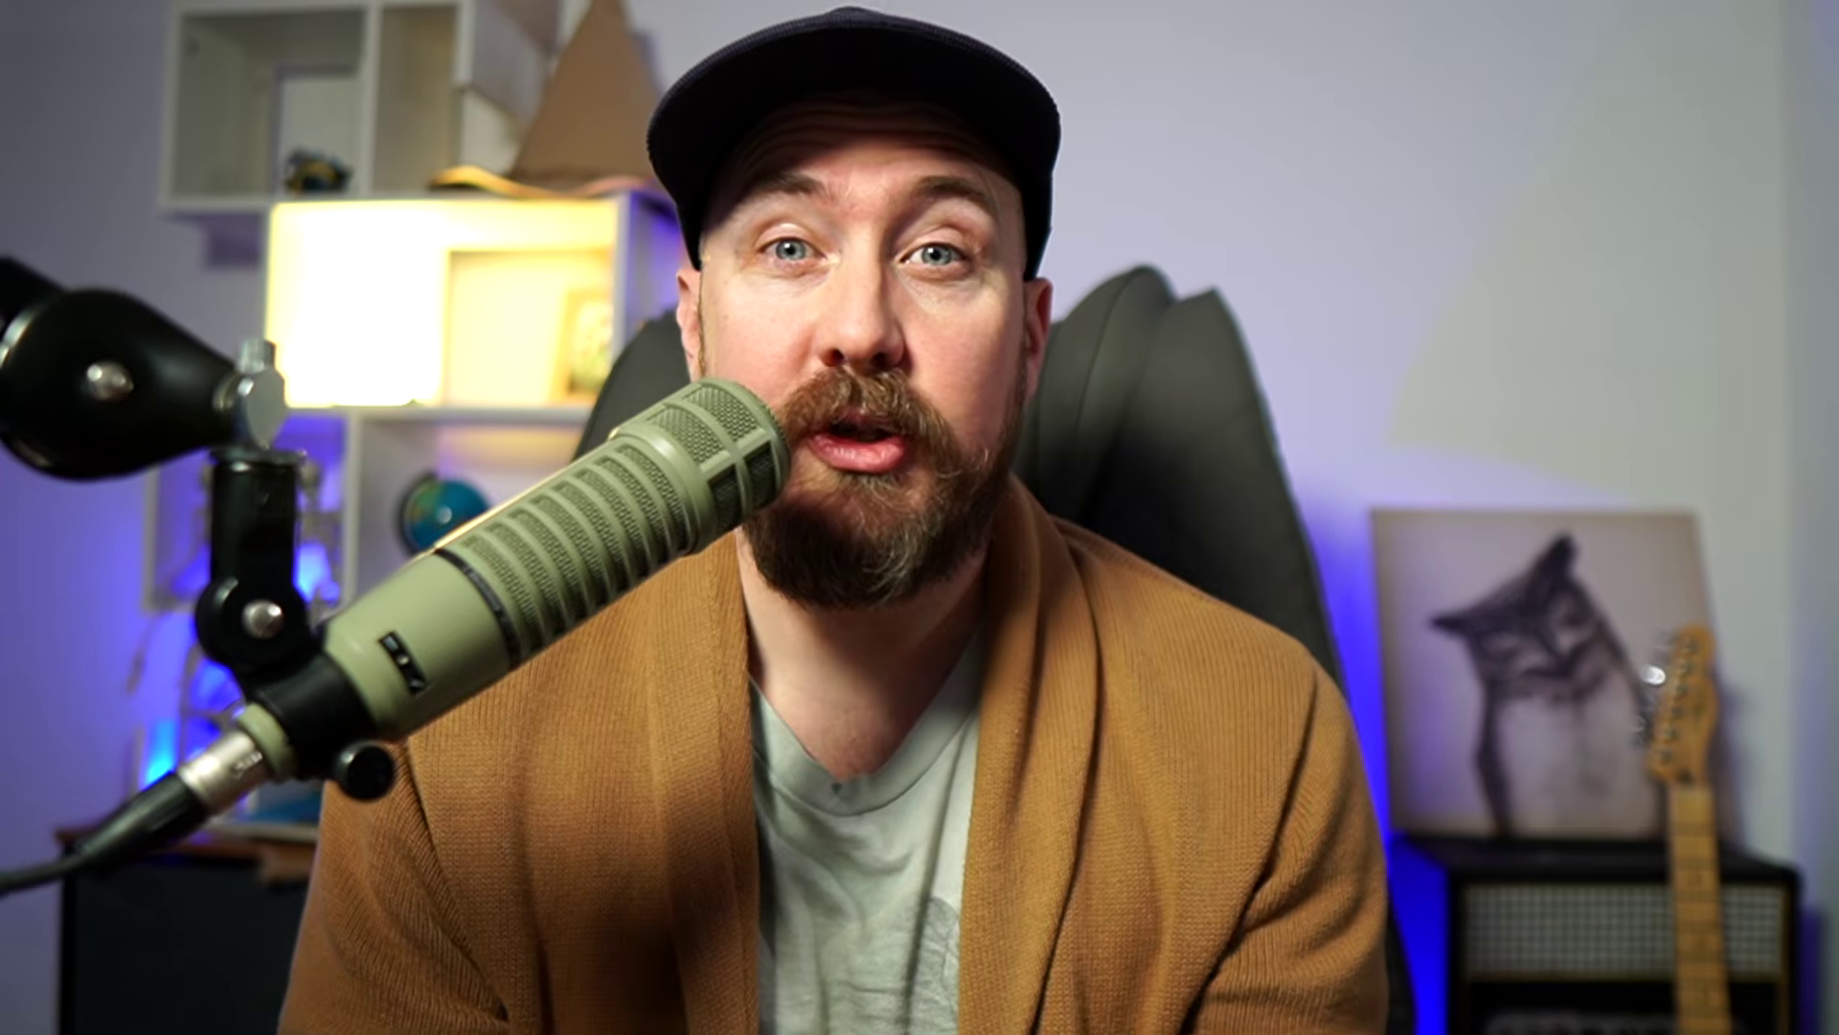